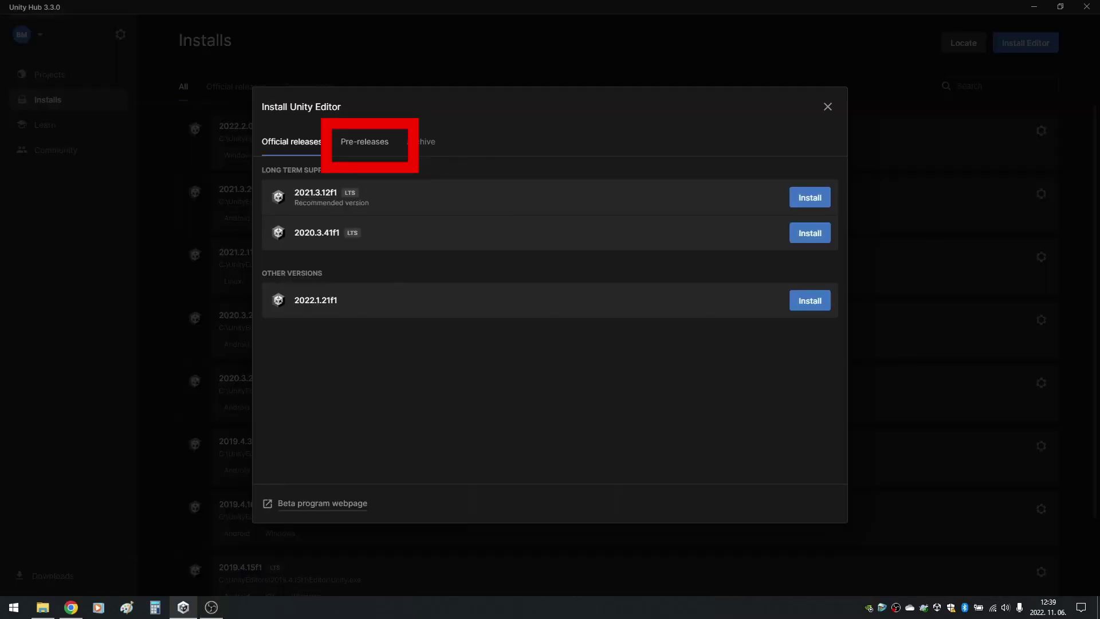
Install the 2022.2.0b13 beta editor from Pre-releases with no extra platform modules.
click(365, 141)
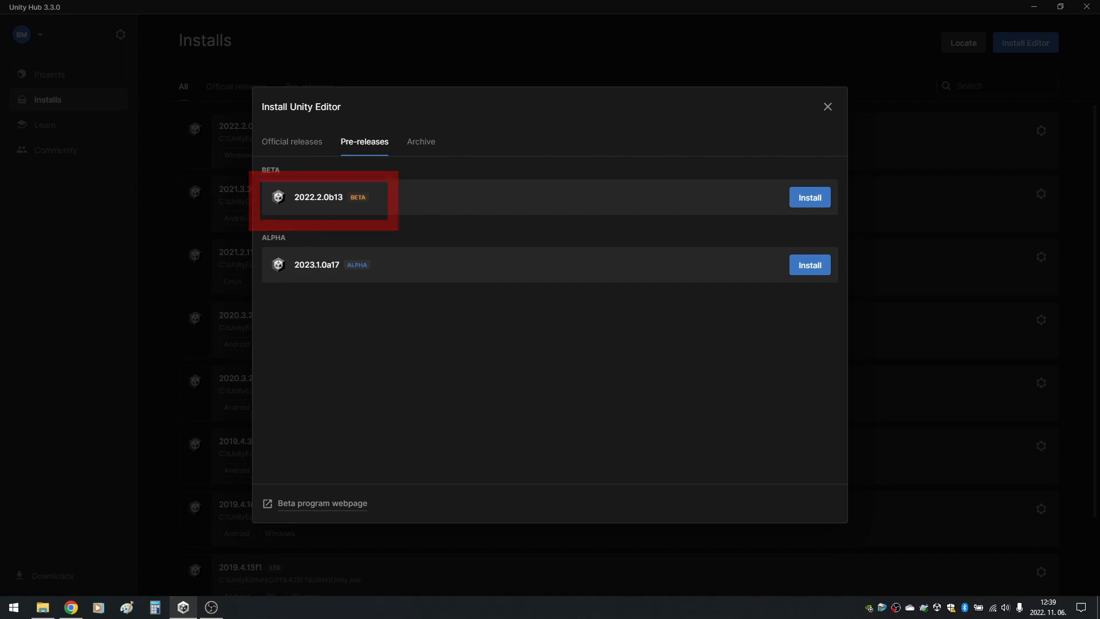
click(810, 197)
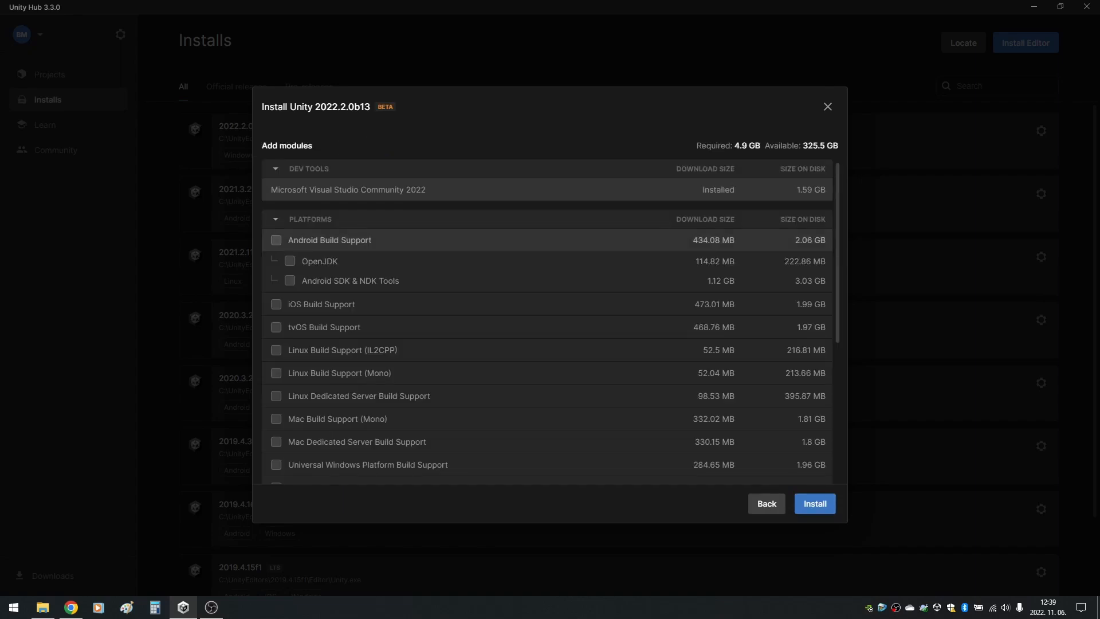
scroll(546, 344, down, 3)
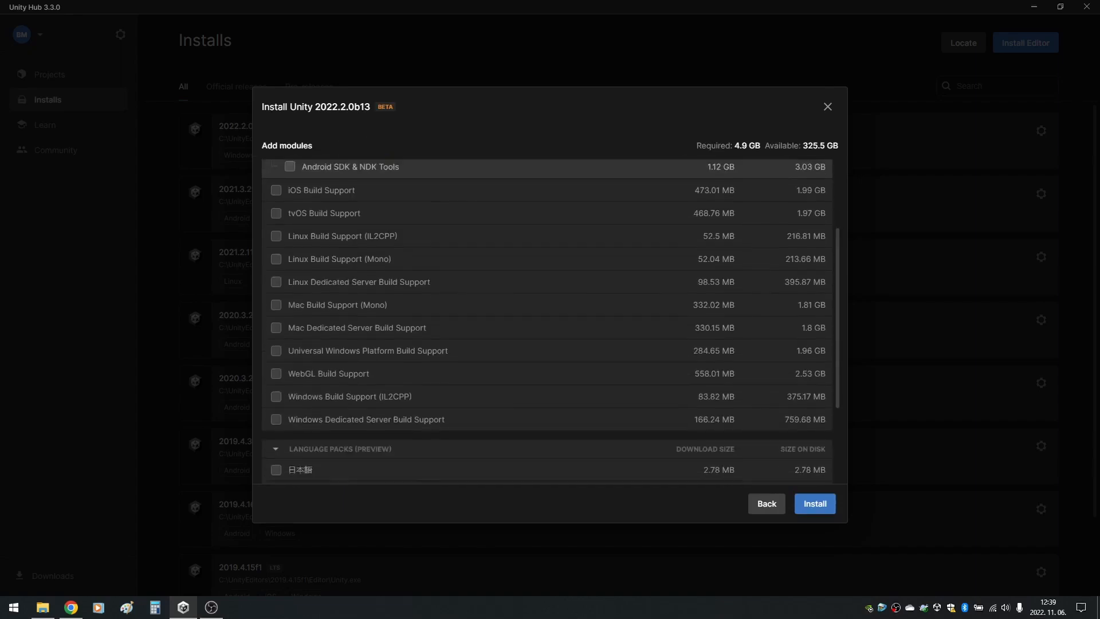
scroll(547, 344, down, 2)
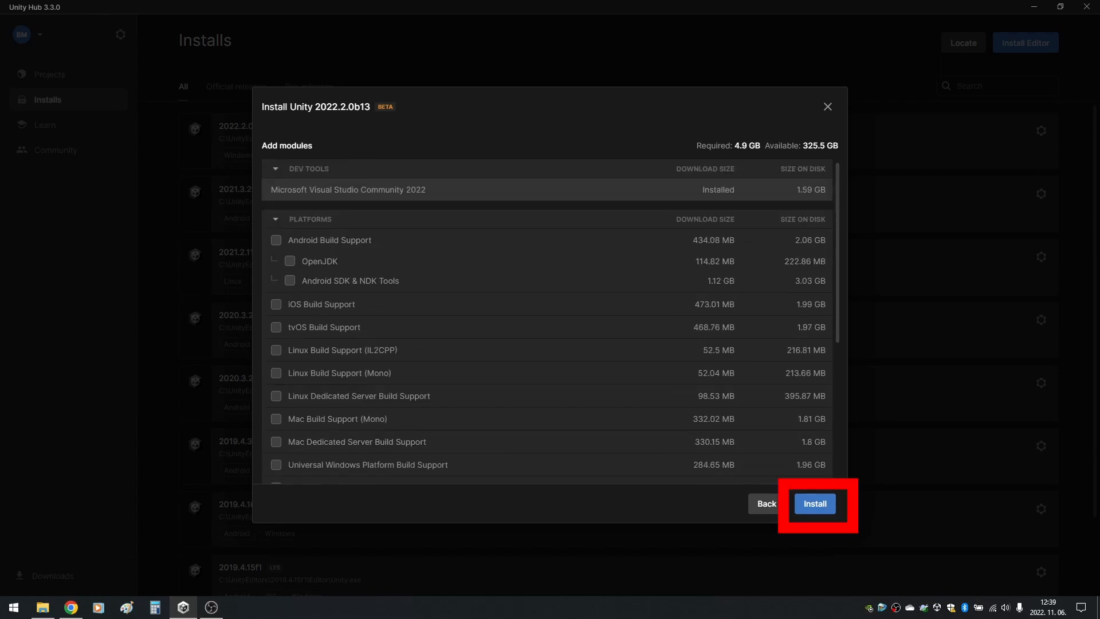
click(815, 504)
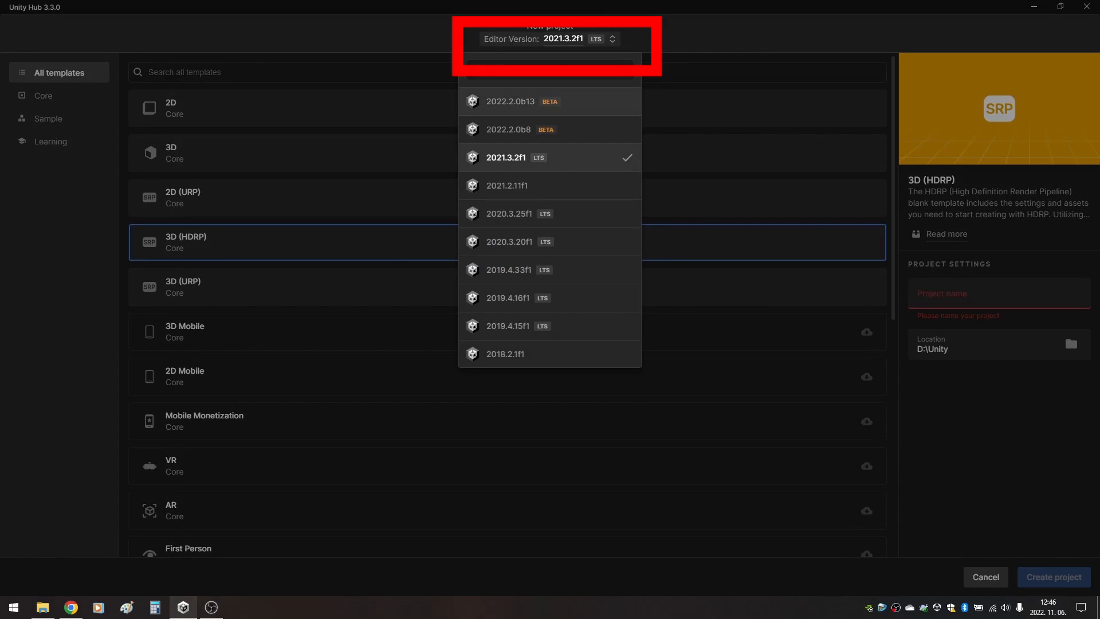
Use editor 2022.2.0b13 for the new project and download the HDRP sample scene template.
click(510, 100)
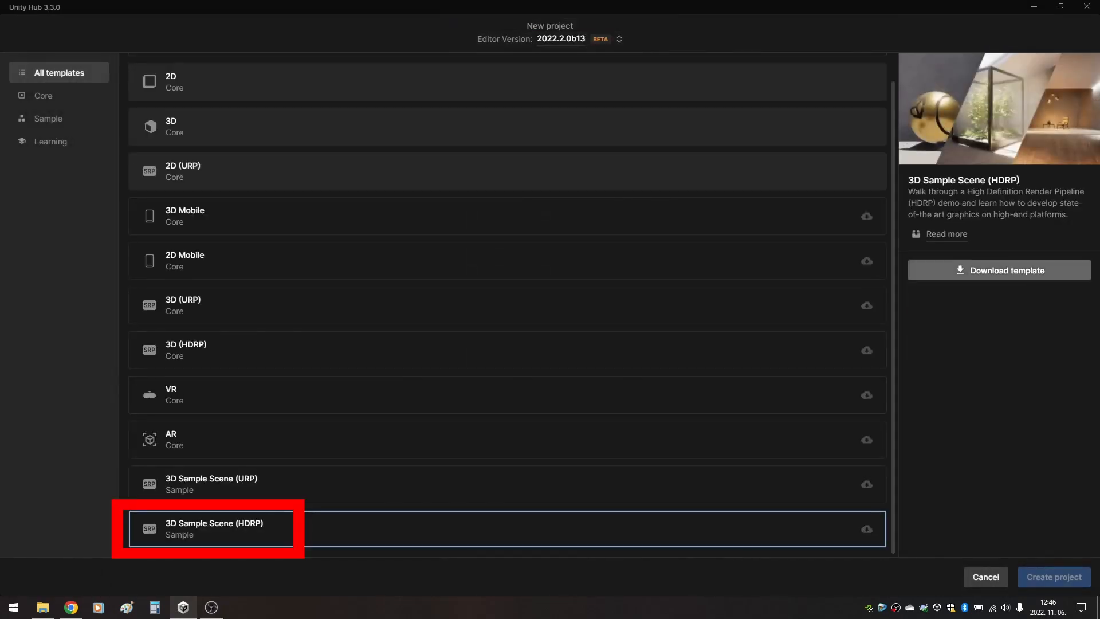
click(1000, 270)
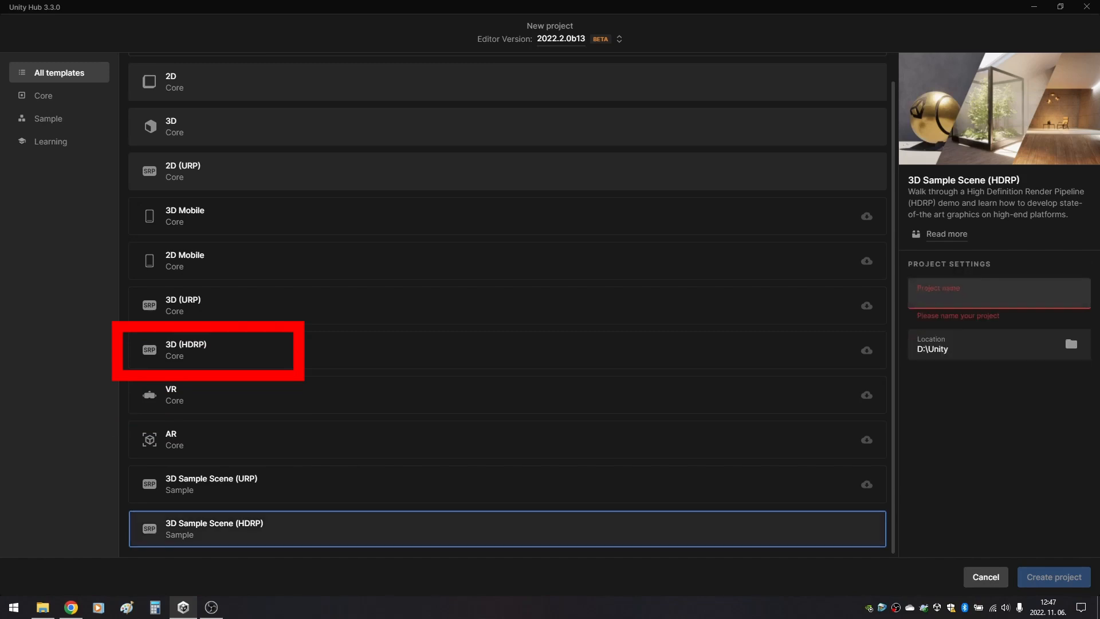
text(2022)
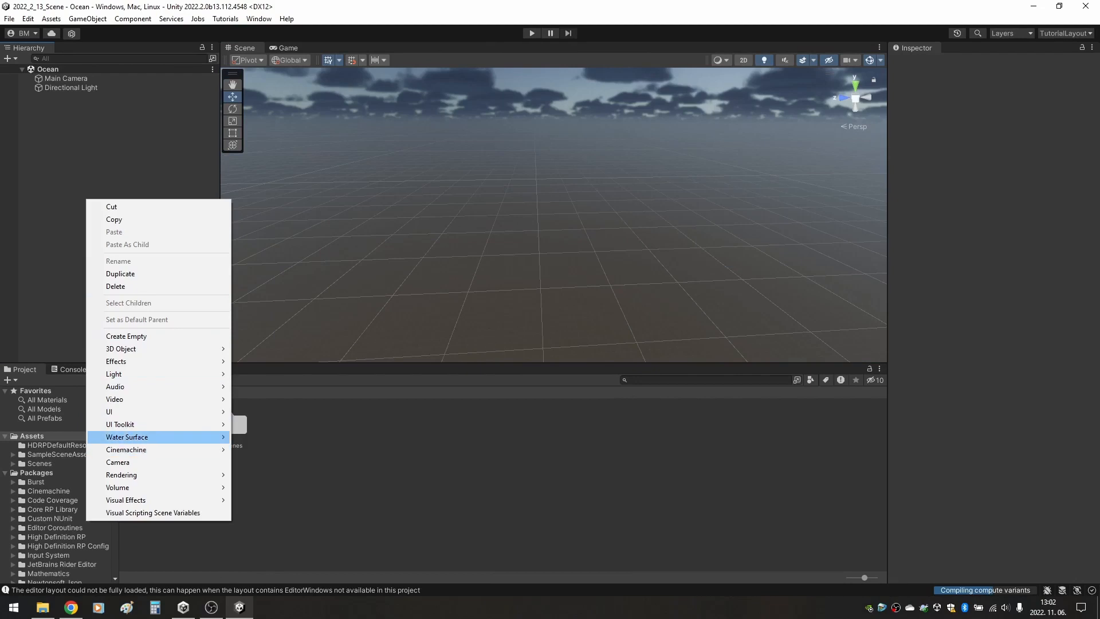
Add an Ocean water surface, then enable Water and Screen Space Global Illumination in HDRP quality settings.
click(275, 437)
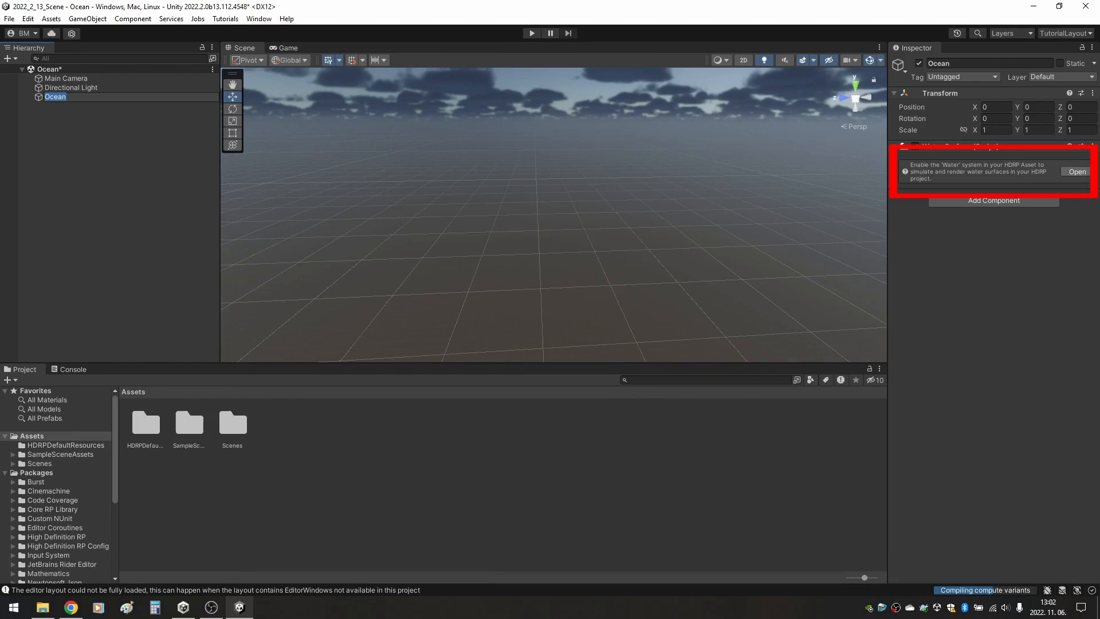
click(1078, 171)
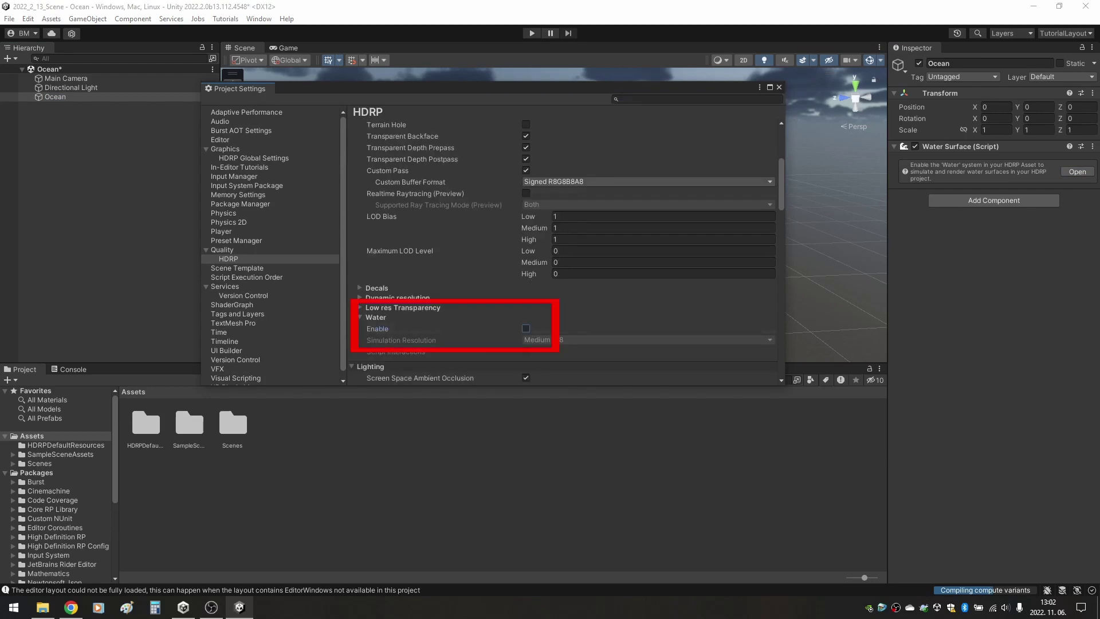
click(525, 329)
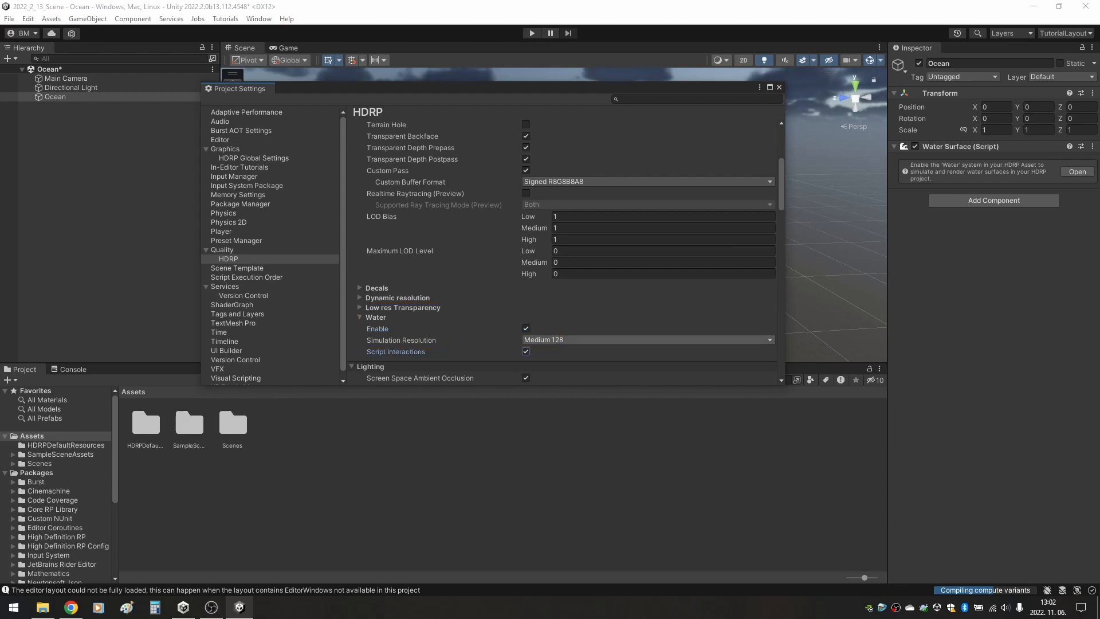
scroll(559, 259, down, 3)
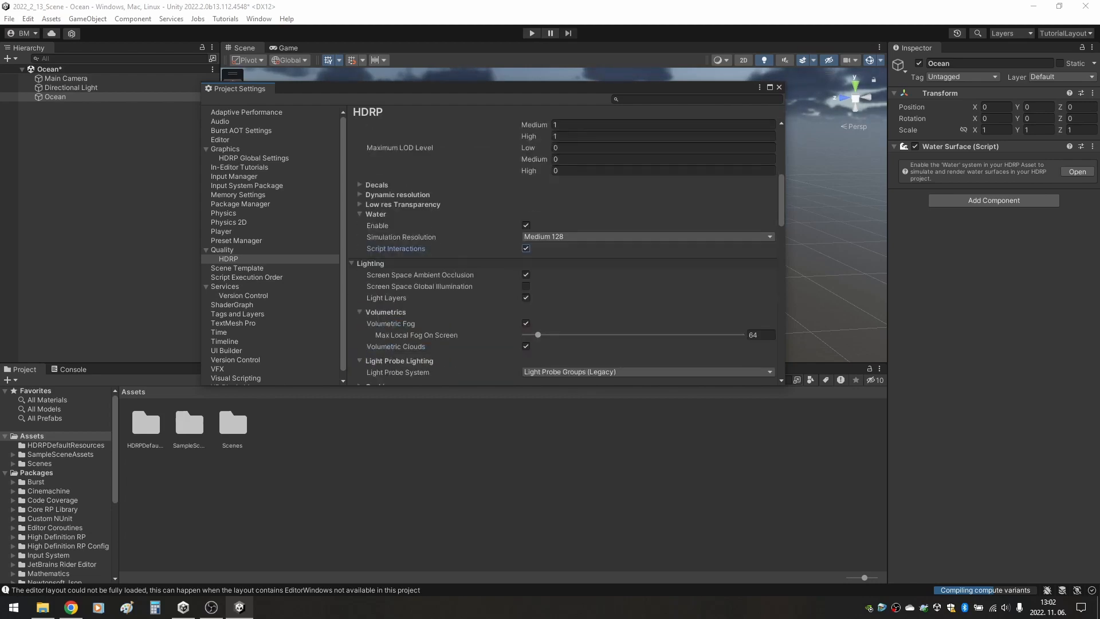
scroll(560, 259, down, 1)
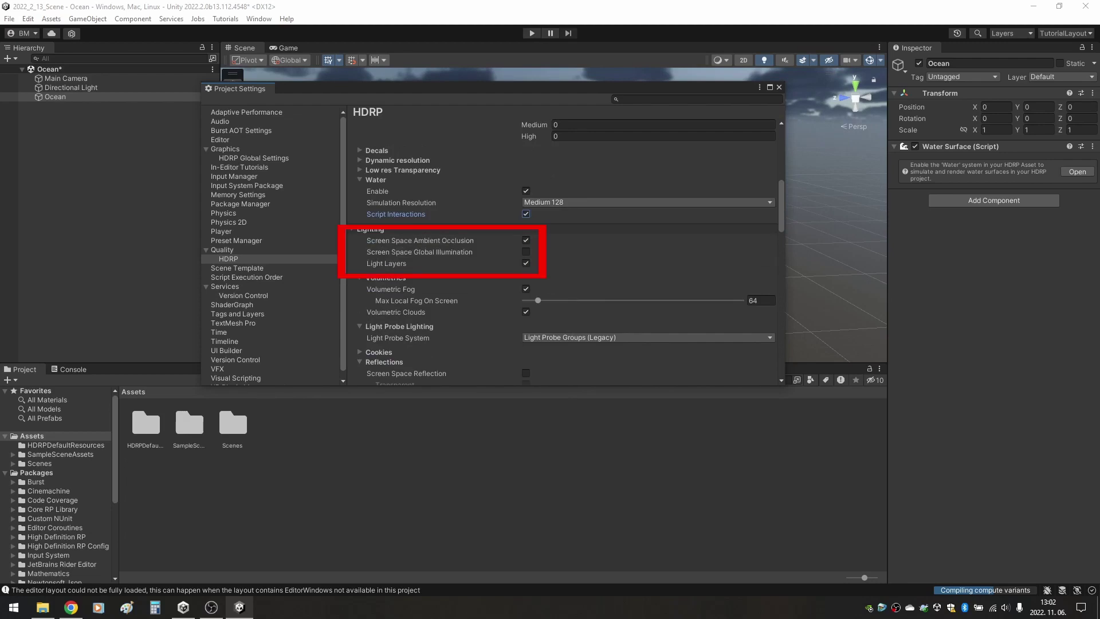
click(526, 252)
scroll(559, 258, down, 2)
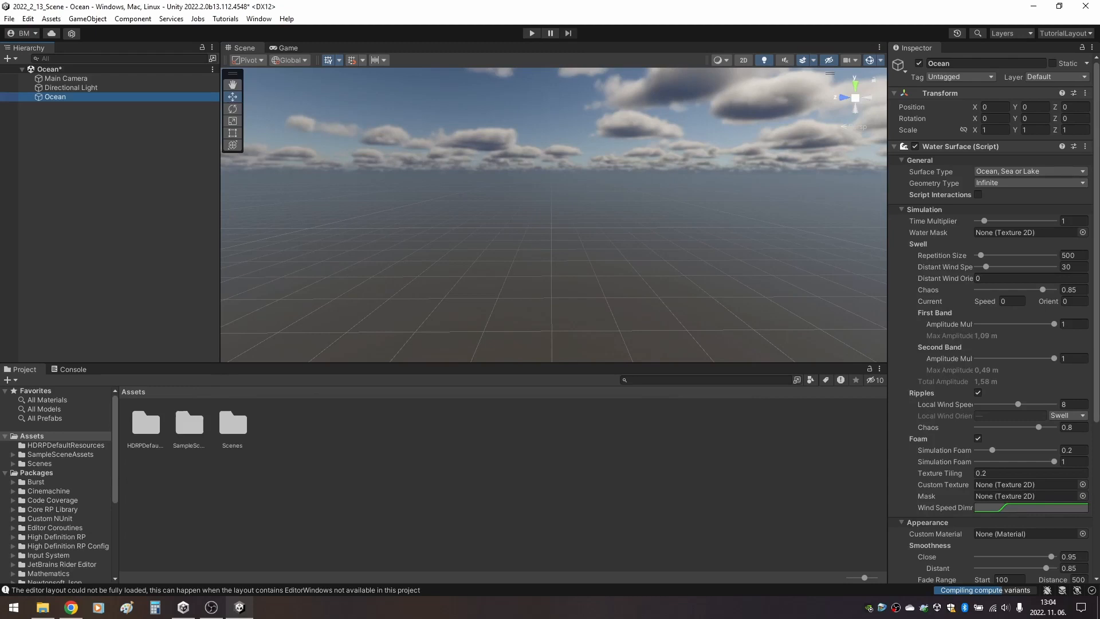
Create a Sky and Fog Global Volume from the Hierarchy's Volume options.
right_click(64, 155)
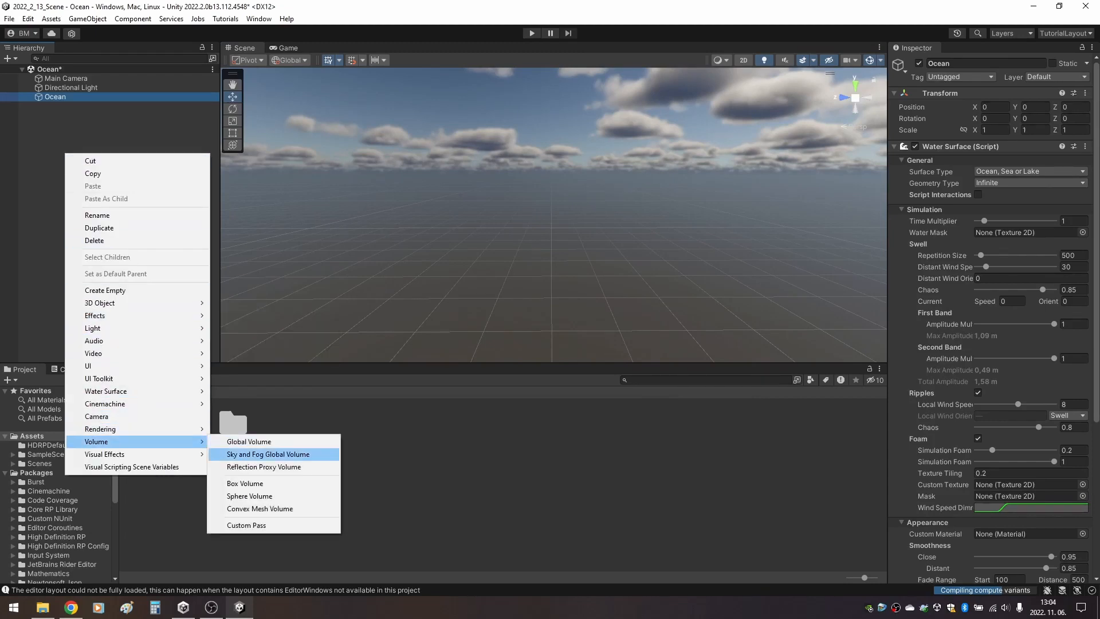
click(268, 454)
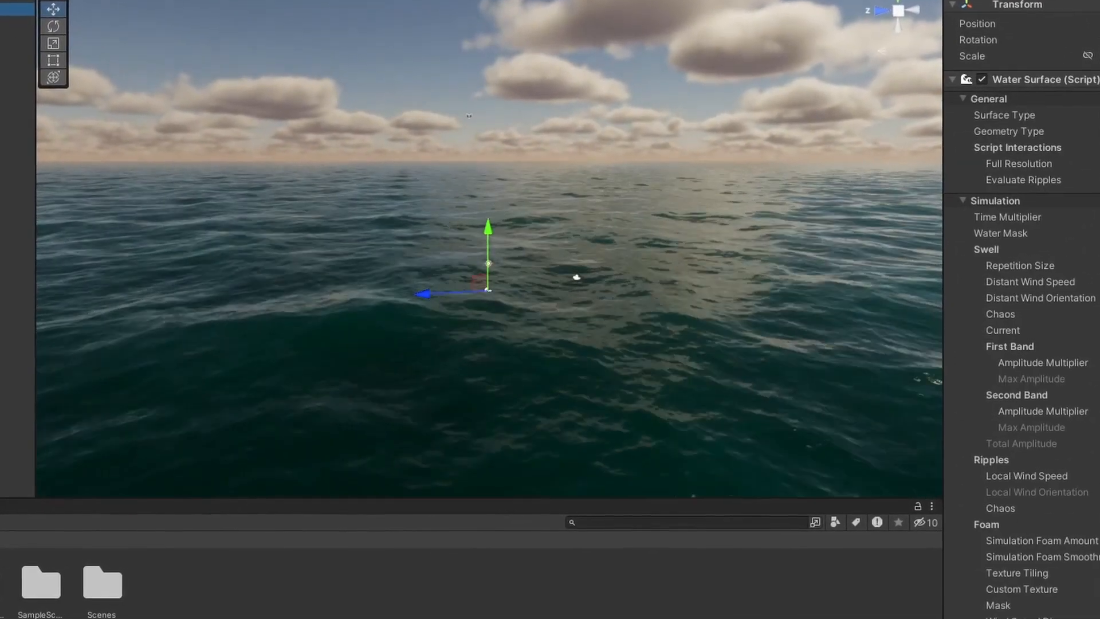
scroll(1023, 344, down, 8)
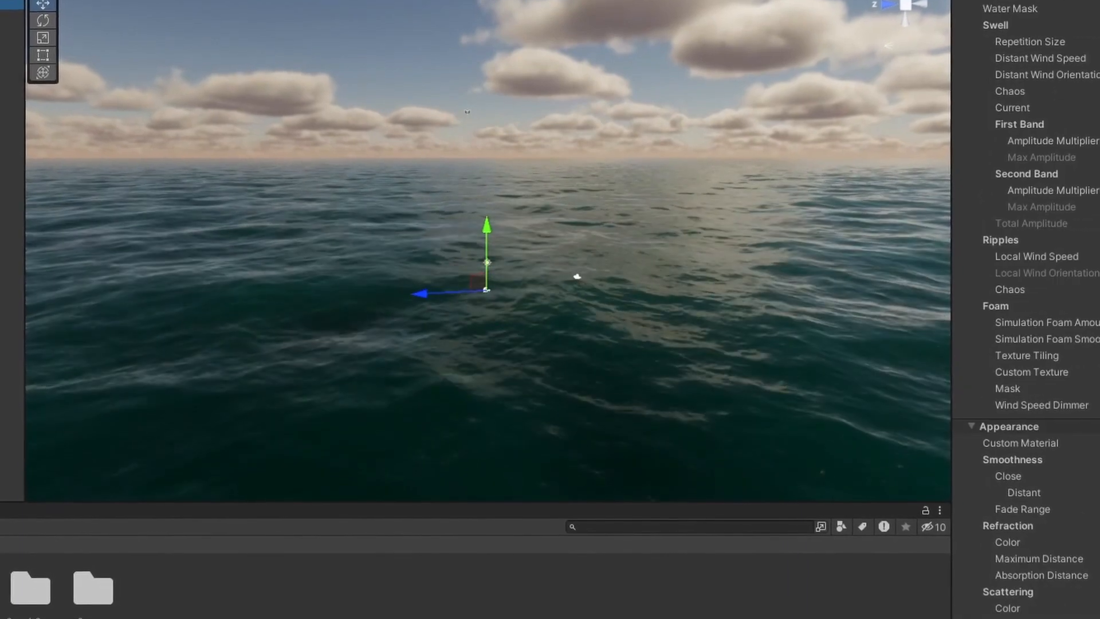
Orbit the Scene view to look across the ocean.
mouse_move(577, 277)
middle_down()
mouse_move(928, 374)
mouse_move(782, 460)
middle_up()
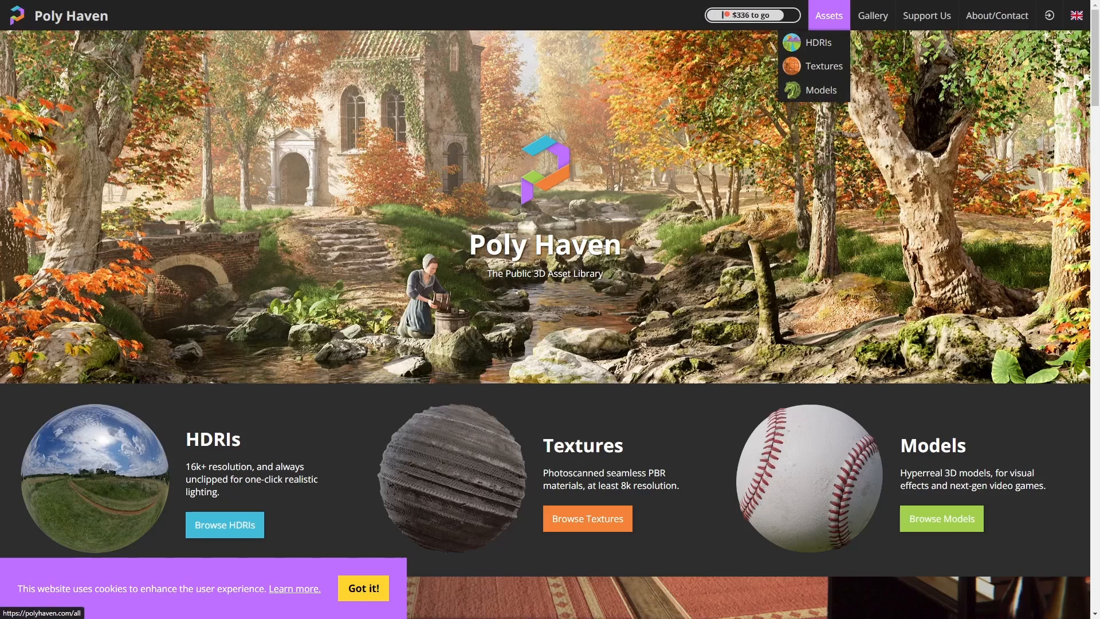
Browse Poly Haven's 3D models and go to the Ship Pinnace model page.
click(821, 90)
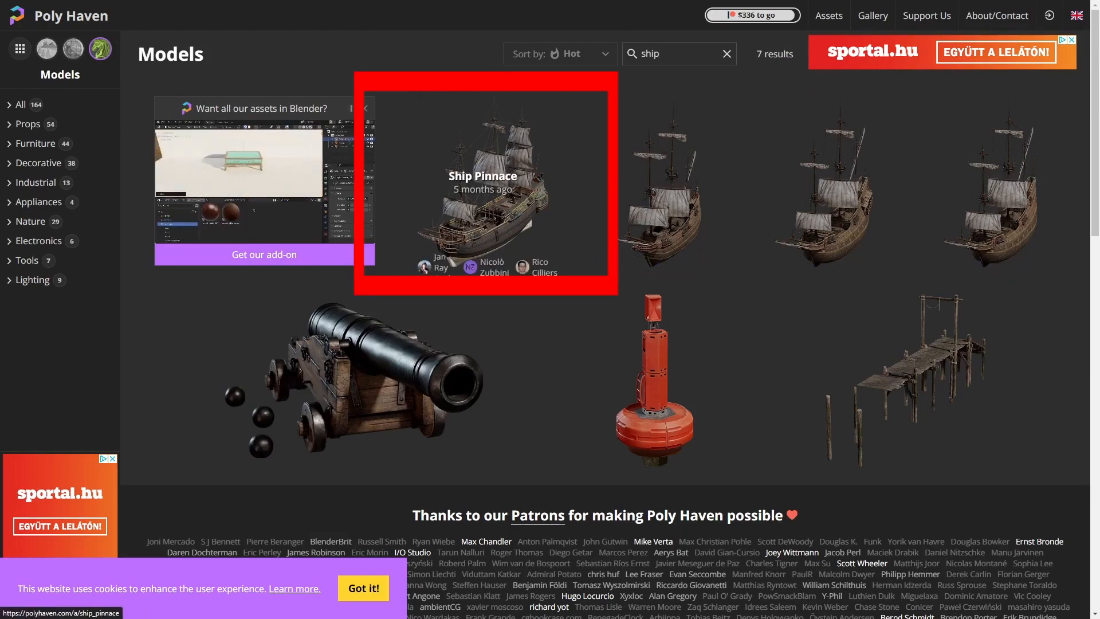
click(483, 181)
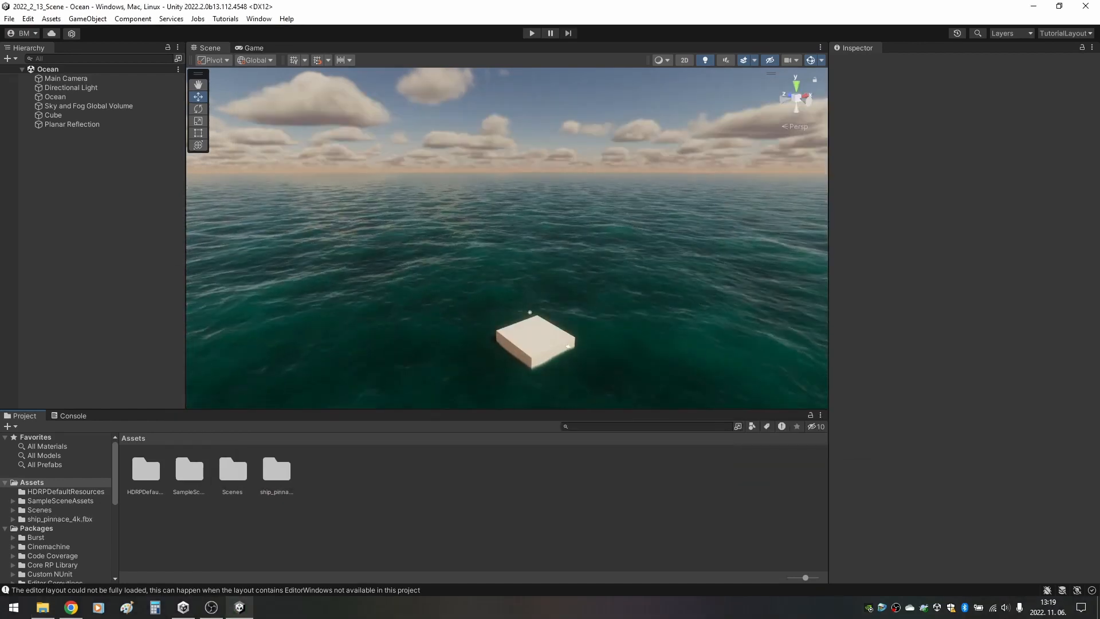
Bring the ship_pinnace_4k model into the scene and fly the view around it up close.
double_click(277, 468)
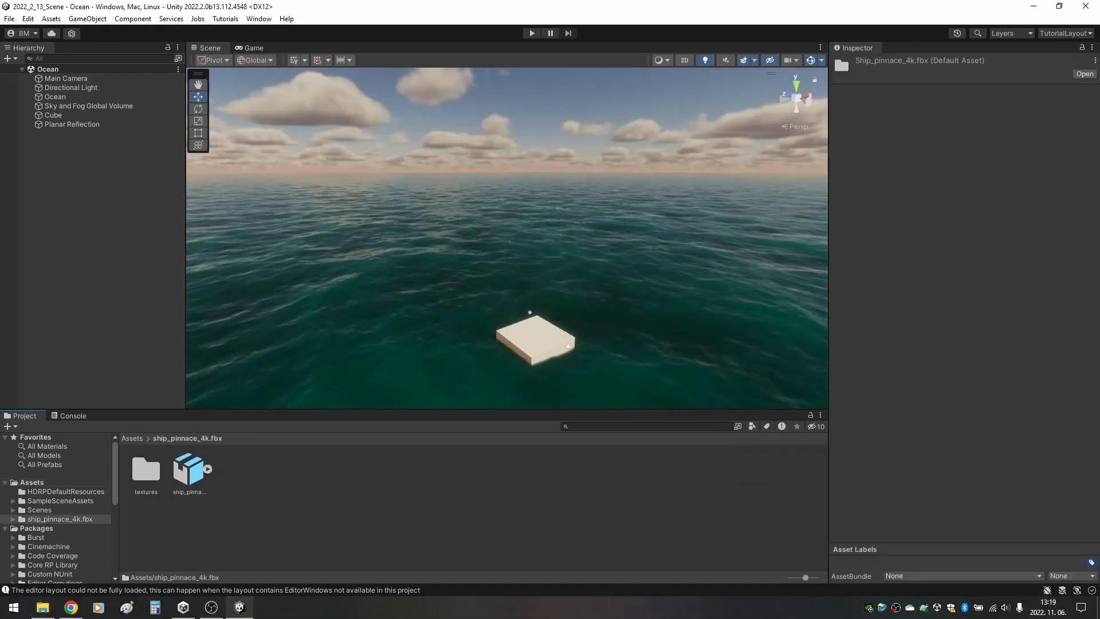
click(192, 471)
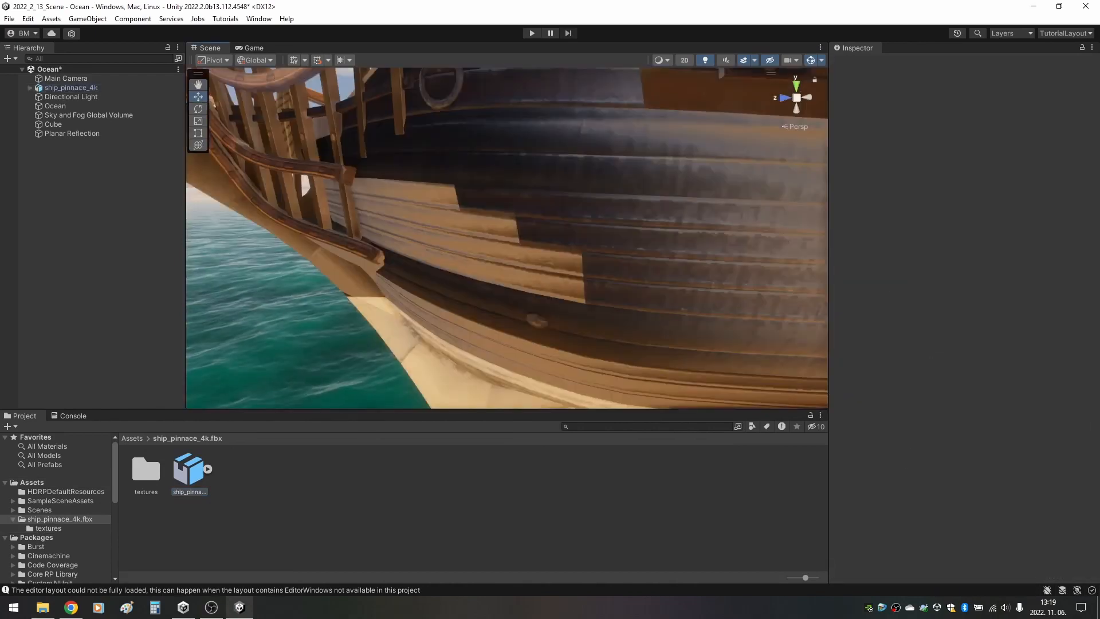
right_drag(507, 232, 508, 233)
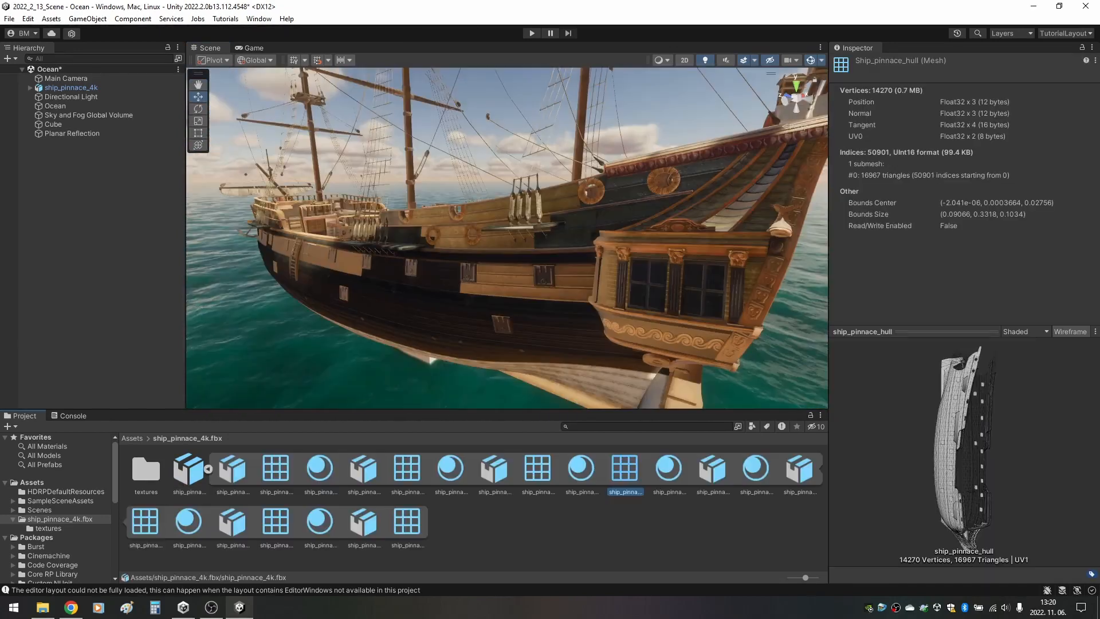
Inspect the hull mesh preview with Tangents shading from top and side views.
drag(964, 387, 963, 482)
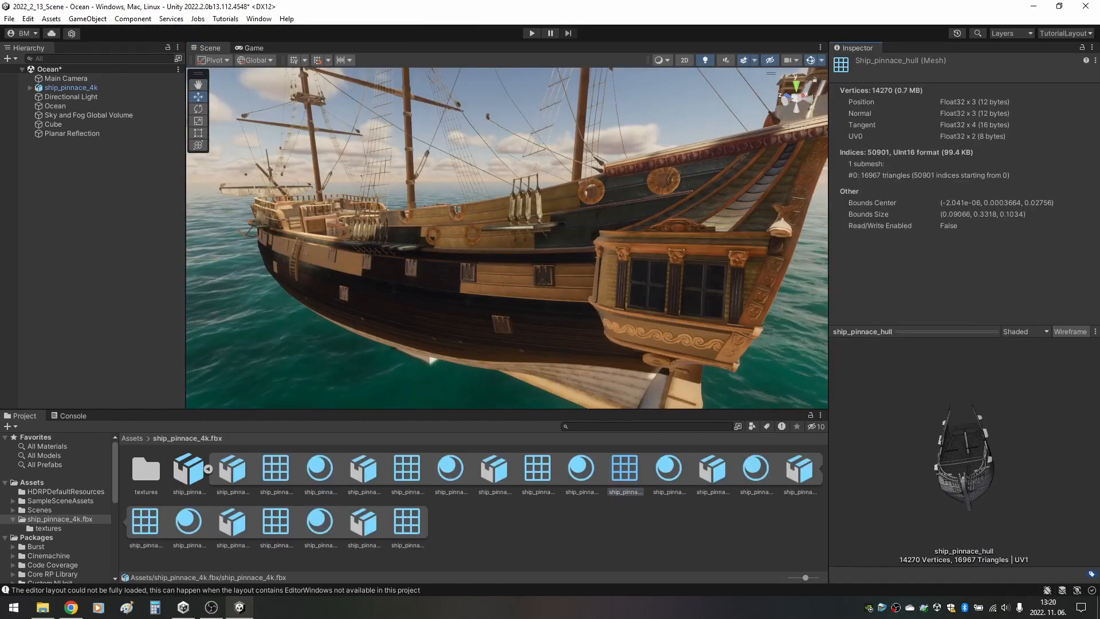
click(1023, 331)
click(1023, 379)
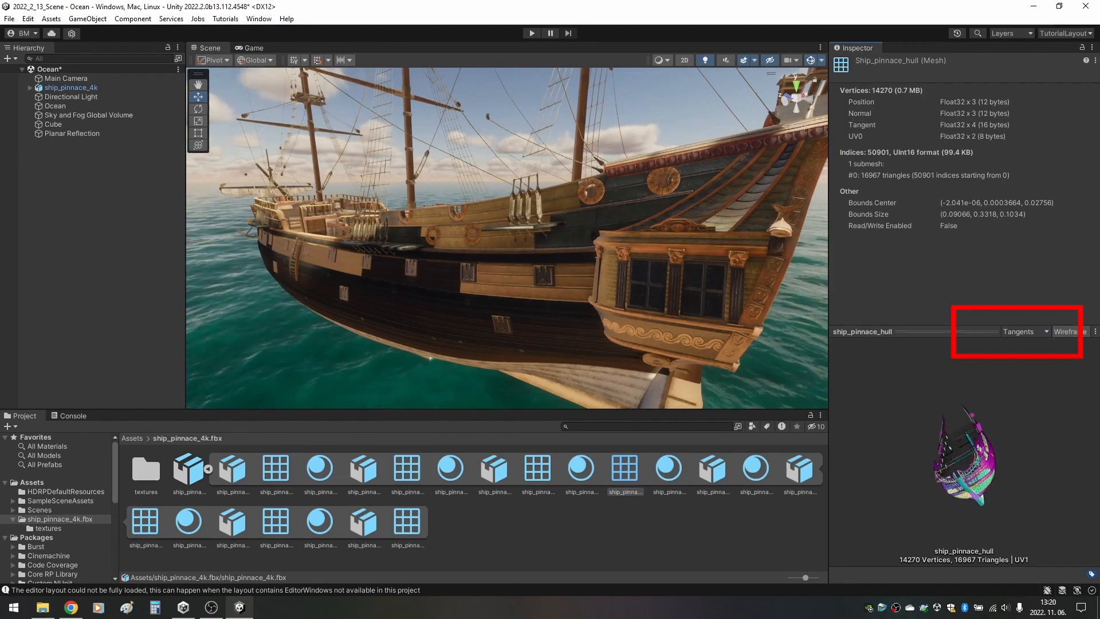
drag(963, 456, 963, 387)
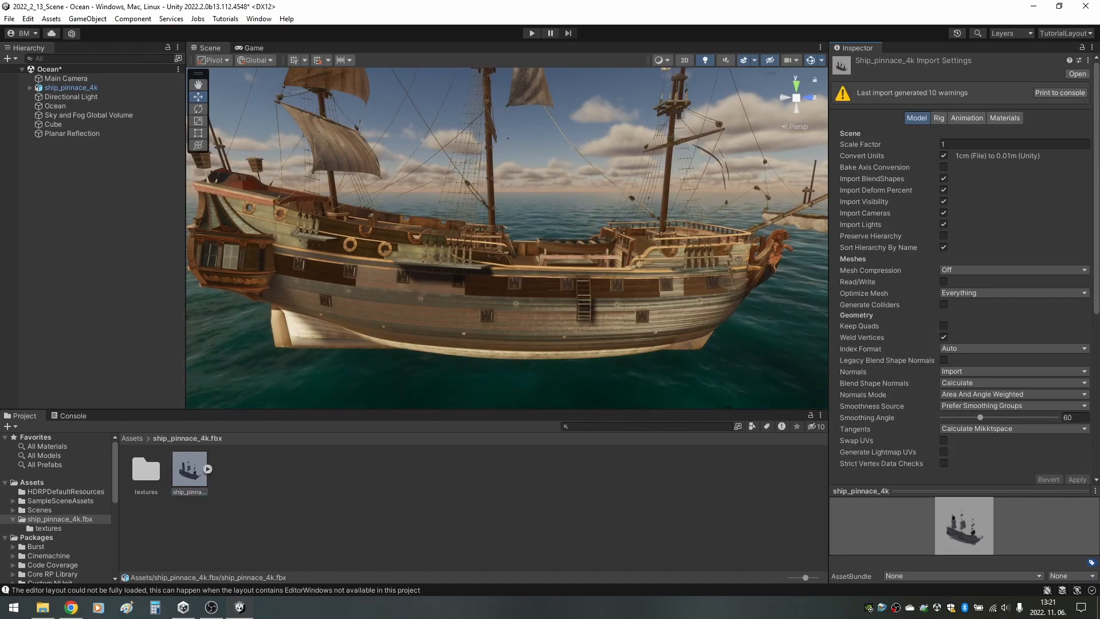
scroll(964, 302, down, 2)
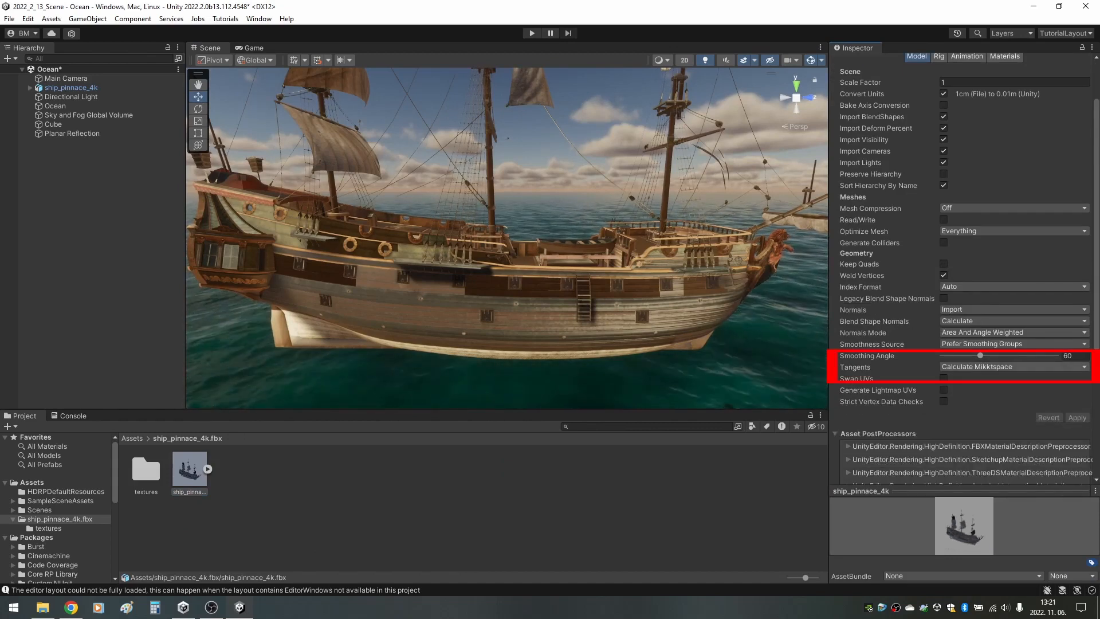
Set the model to import its own tangents, reimport the ship, and fly in toward the hull planks.
click(1012, 367)
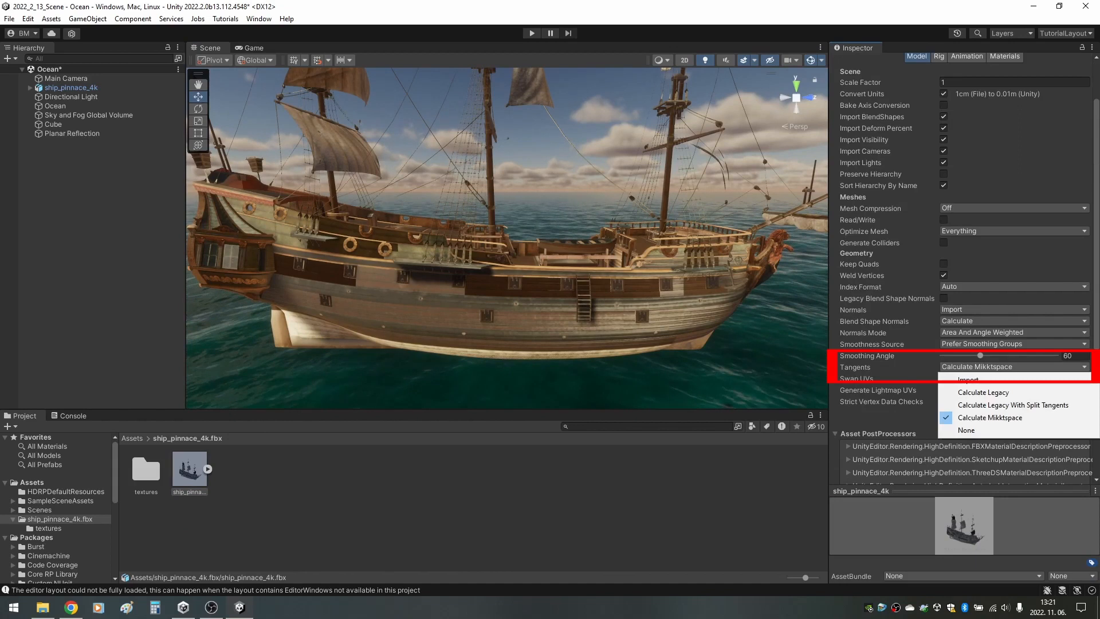
click(969, 379)
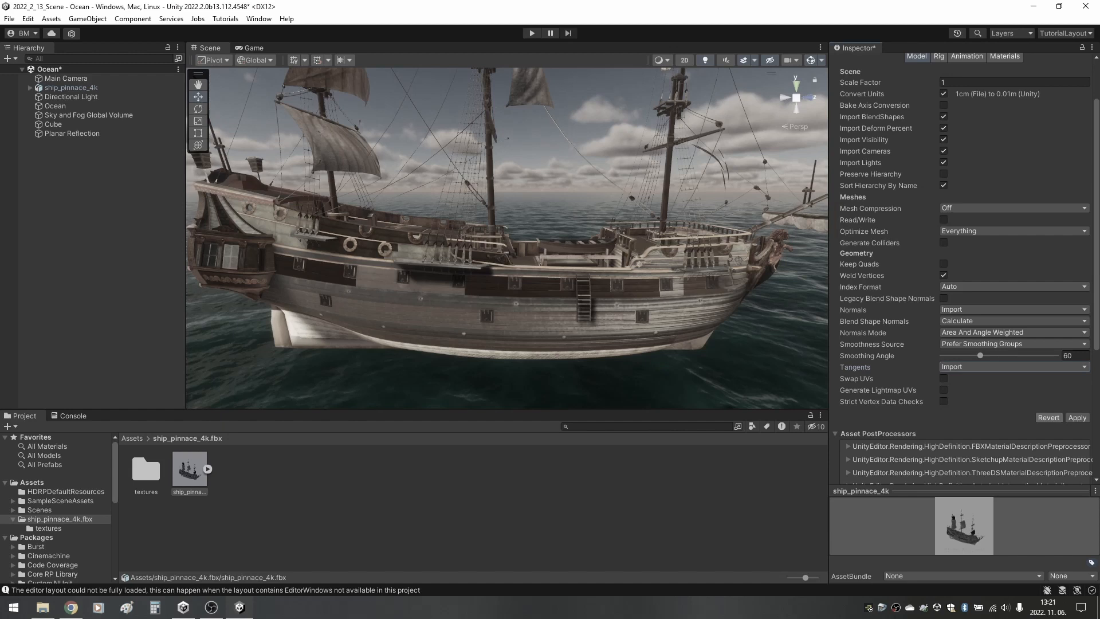
click(1078, 417)
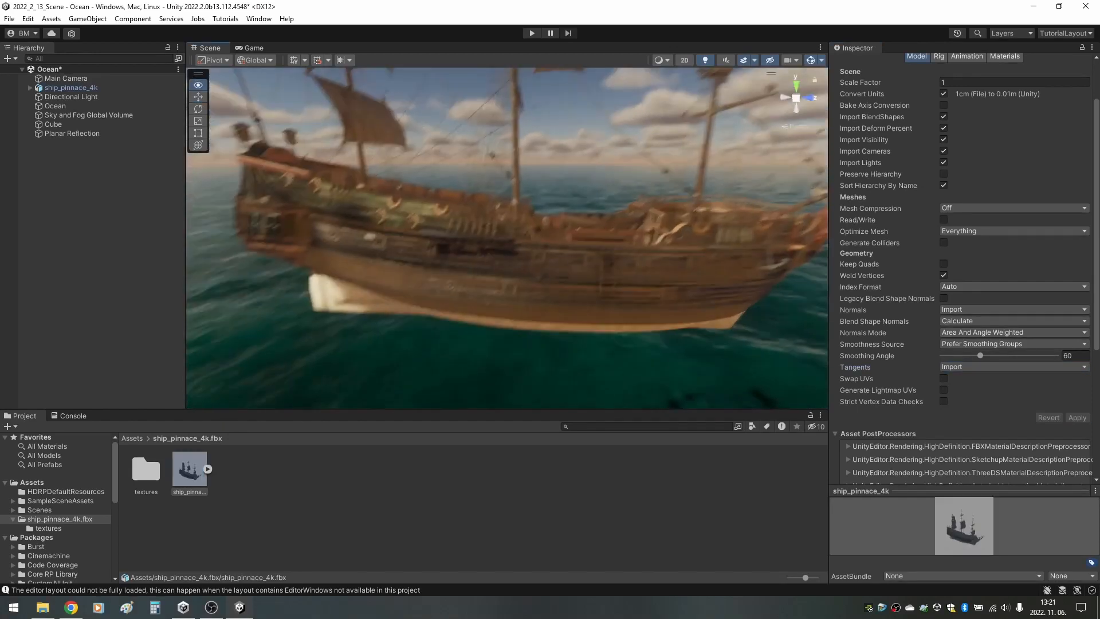
right_drag(507, 241, 430, 258)
right_drag(507, 241, 481, 259)
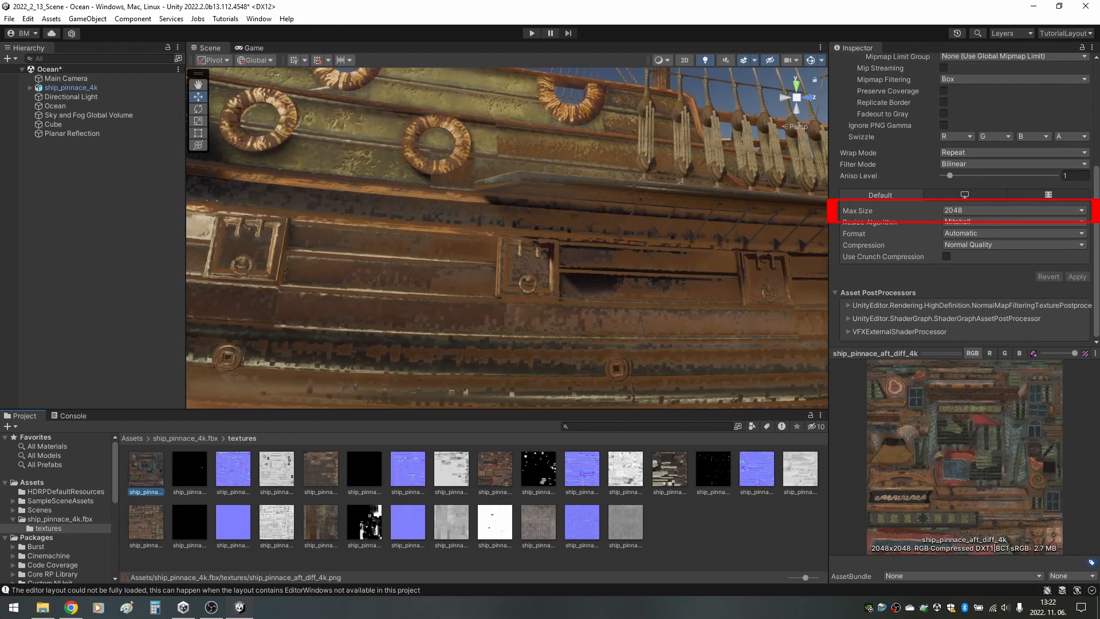
Import all textures at Max Size 4096 with no compression and mark the normal textures as Normal map.
key(ctrl+a)
click(1013, 210)
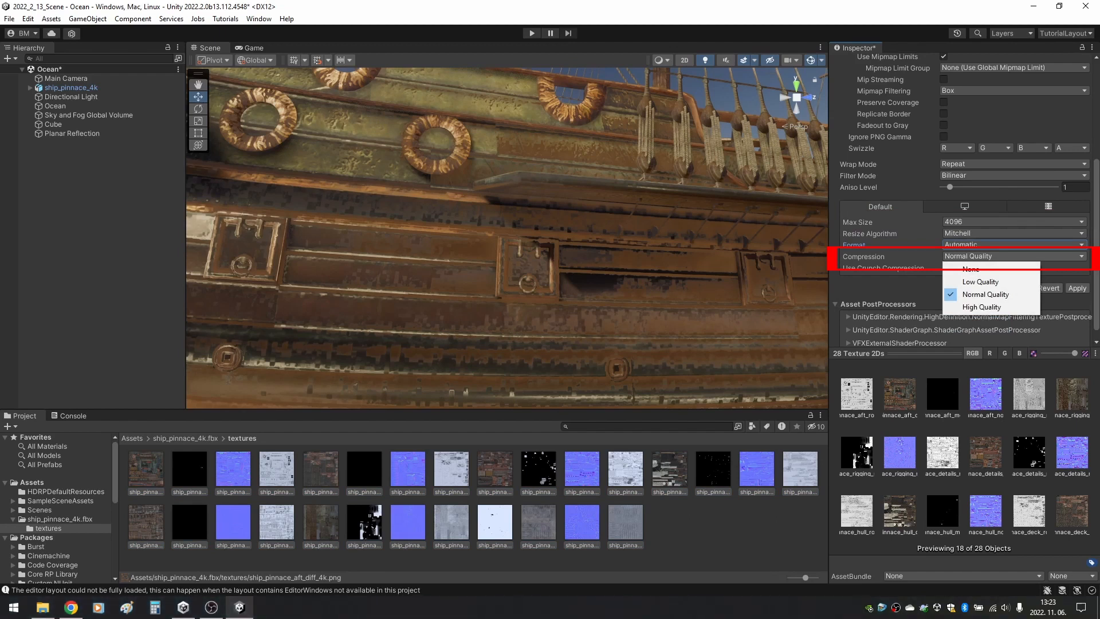
click(972, 268)
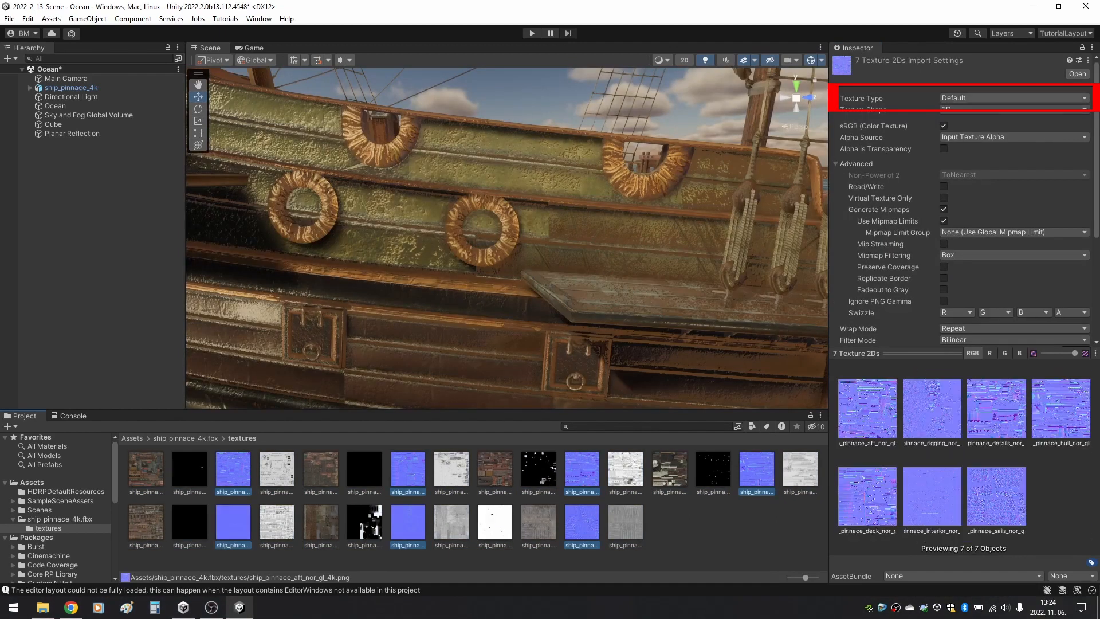
click(979, 123)
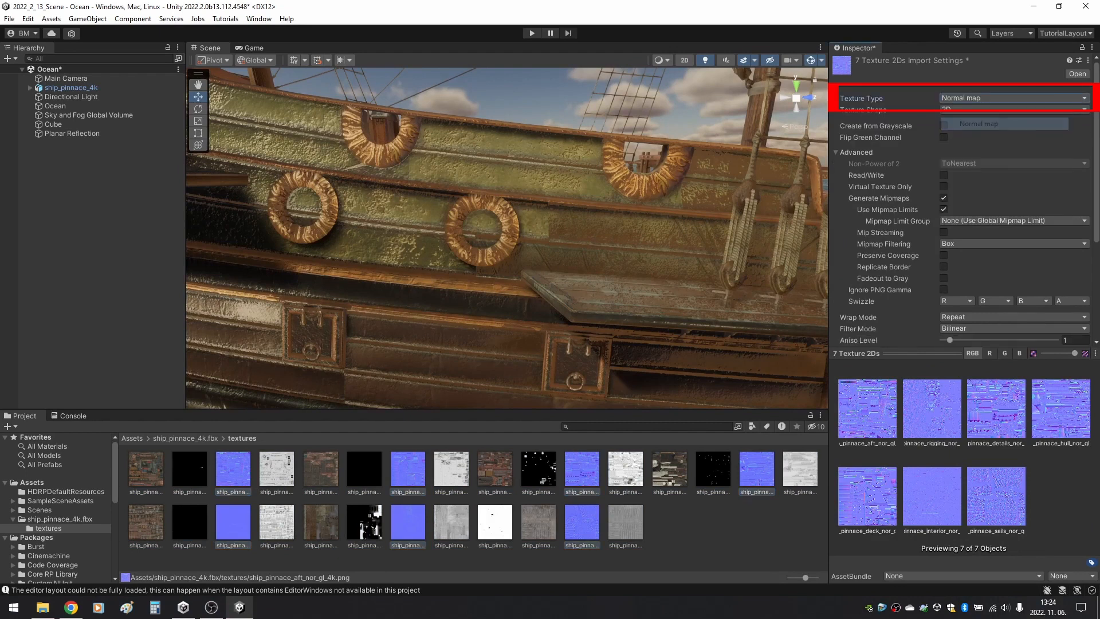
scroll(963, 215, down, 5)
click(1077, 276)
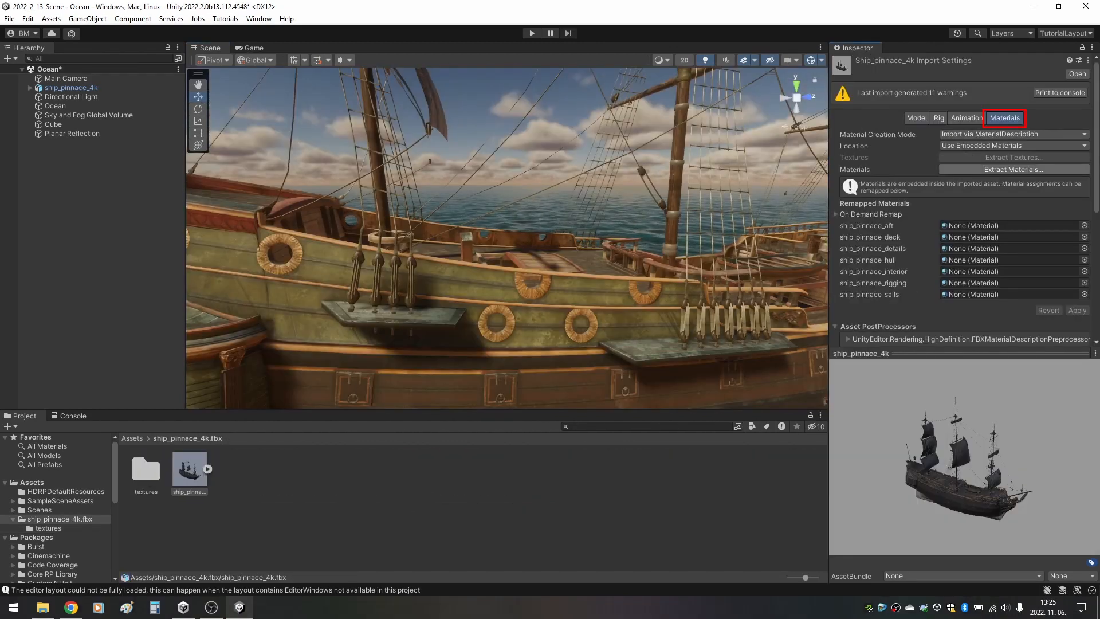
Extract the ship's embedded materials into a new 'mats' folder and inspect the aft roughness and diffuse textures.
click(1013, 169)
text(mats)
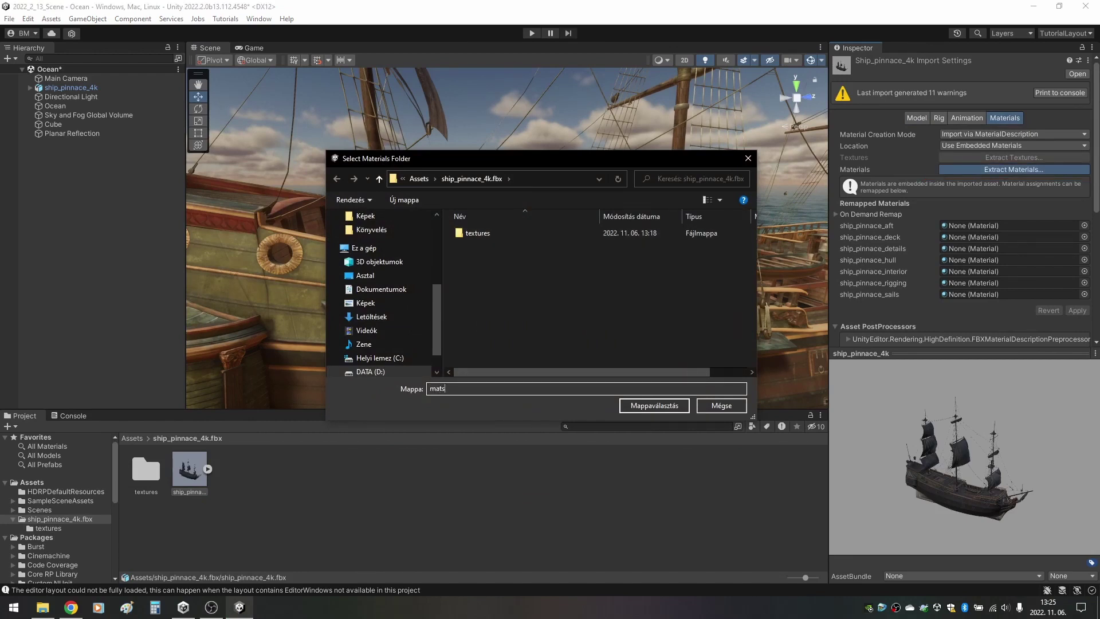
click(654, 405)
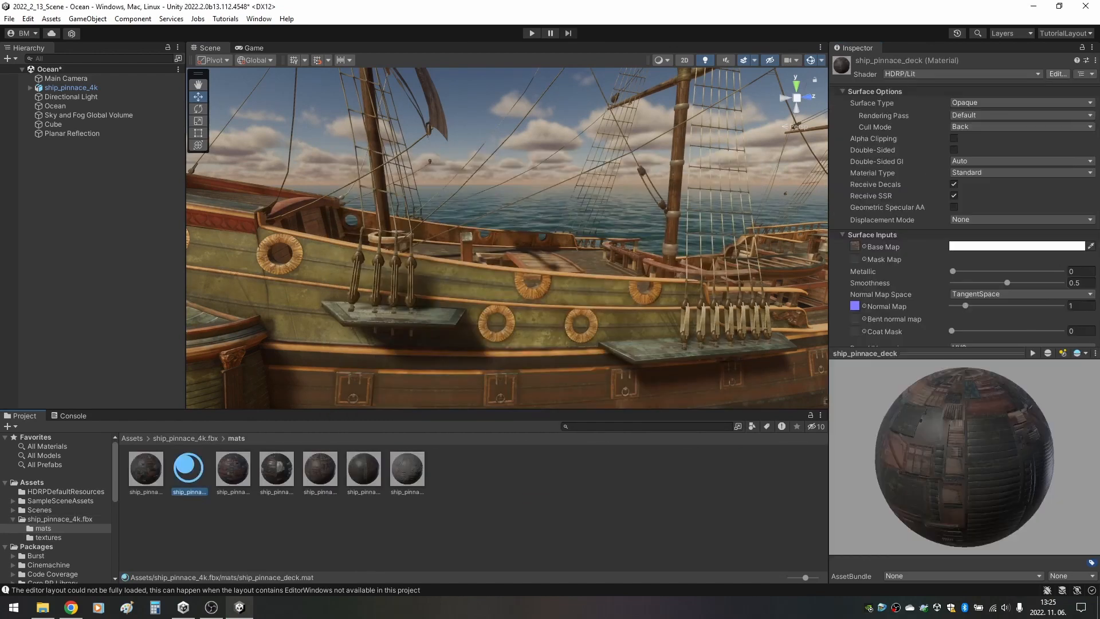
scroll(962, 215, down, 5)
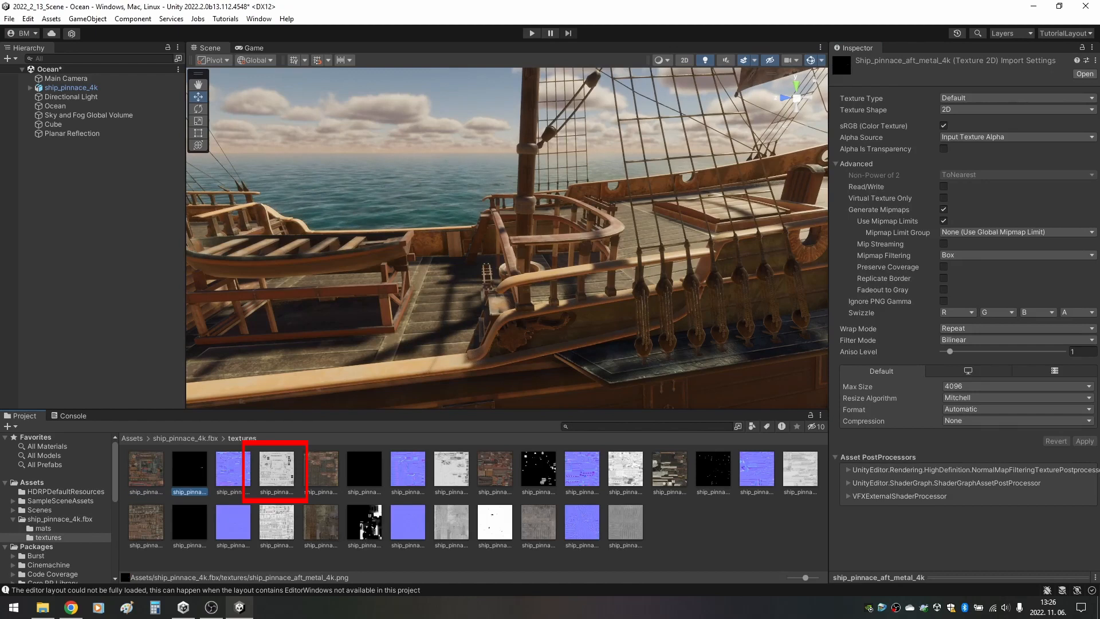
click(275, 469)
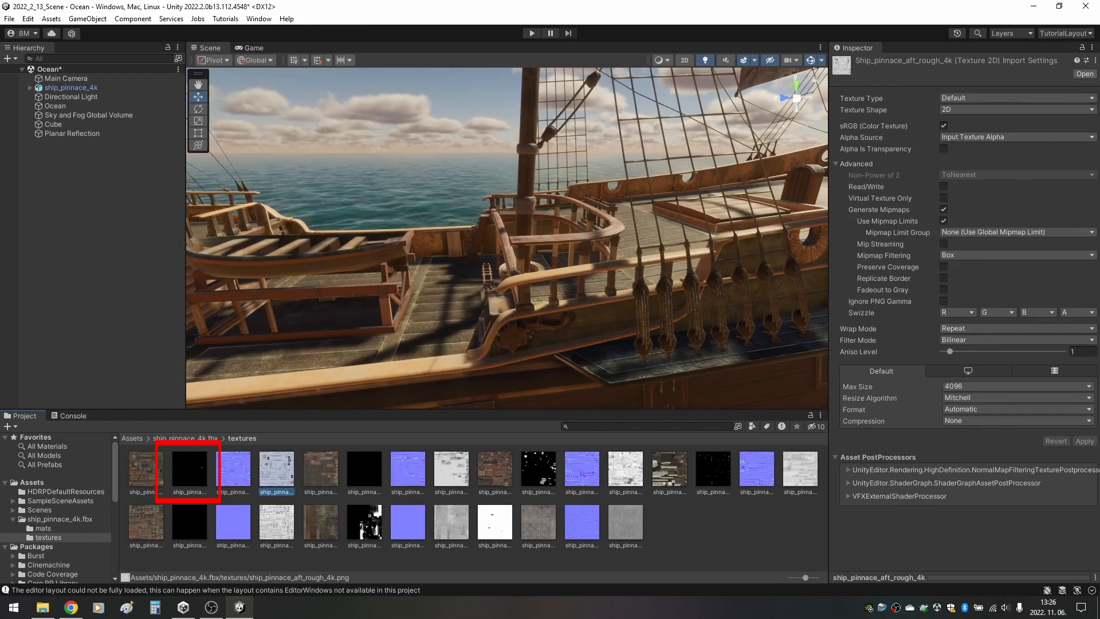
click(144, 468)
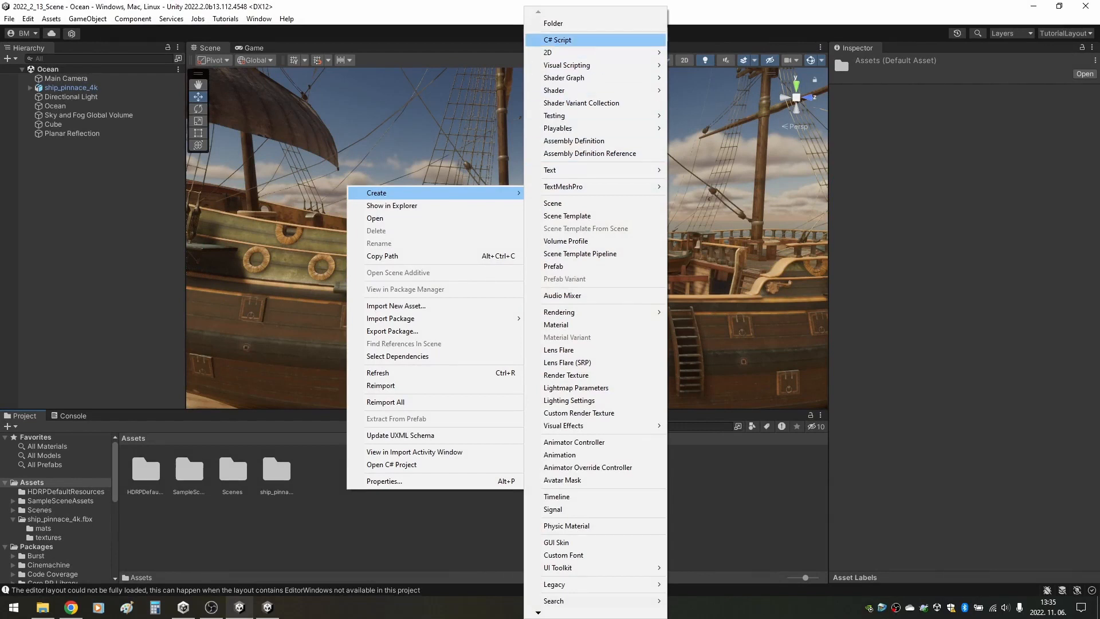
Create an HDRP Lit shader graph named ShipShader in the Shaders folder.
double_click(232, 470)
right_click(225, 464)
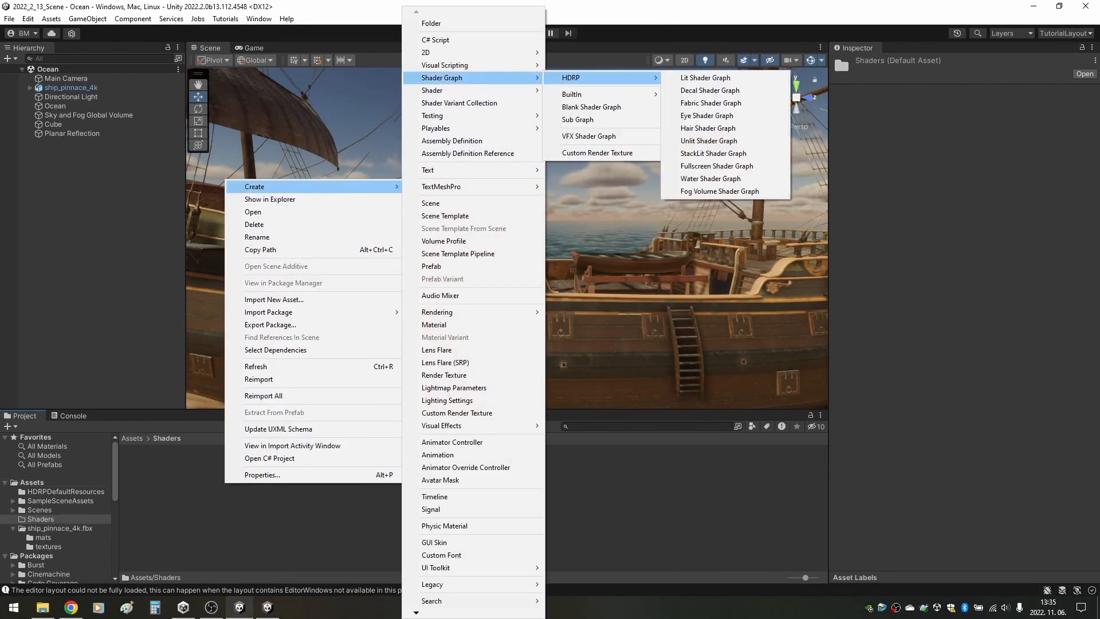
click(705, 77)
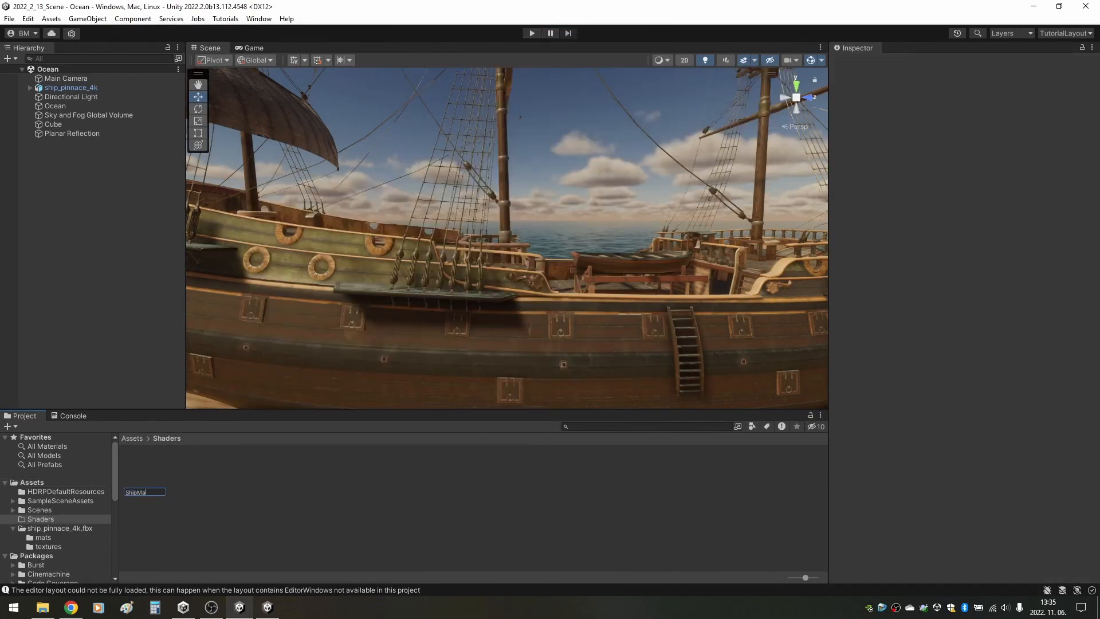
key(Return)
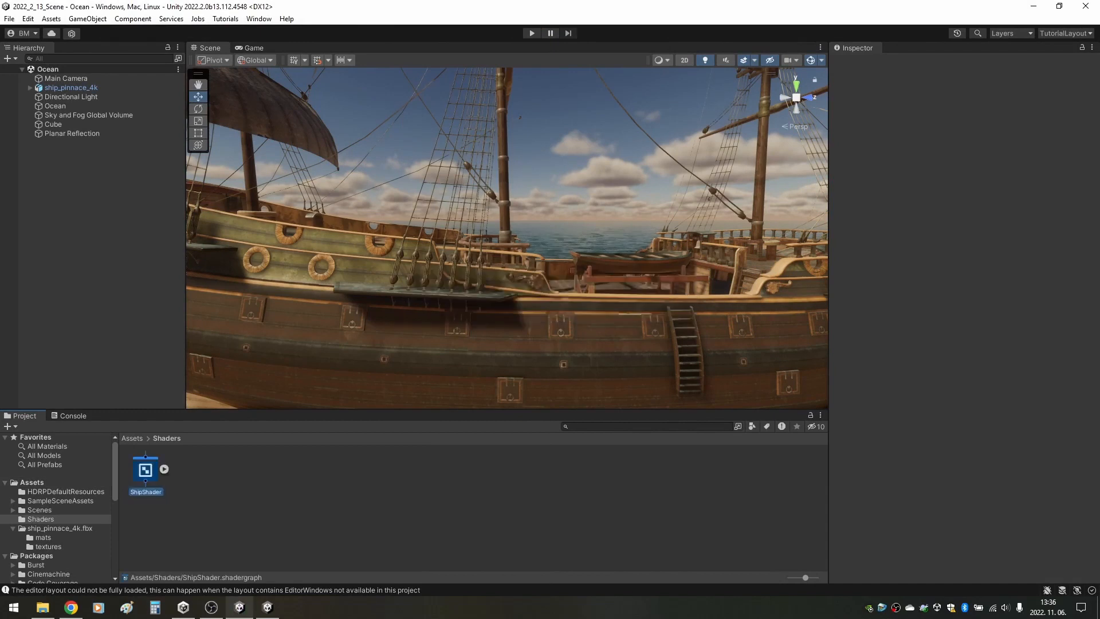
click(133, 438)
Navigate to the ship model's mats folder and show its materials as a compact list.
double_click(275, 468)
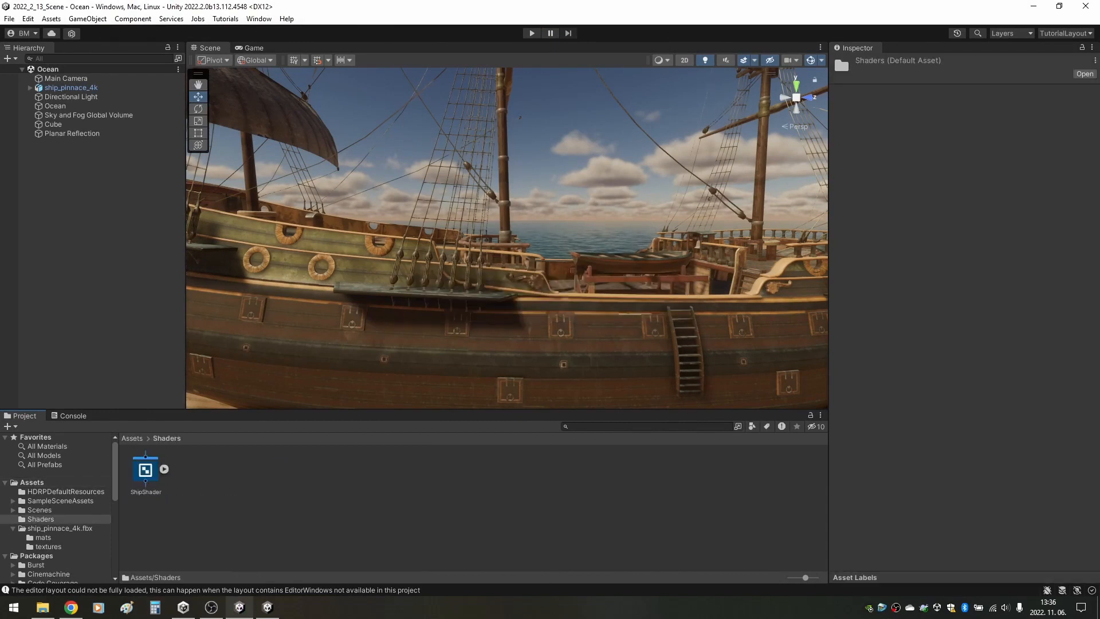
click(35, 482)
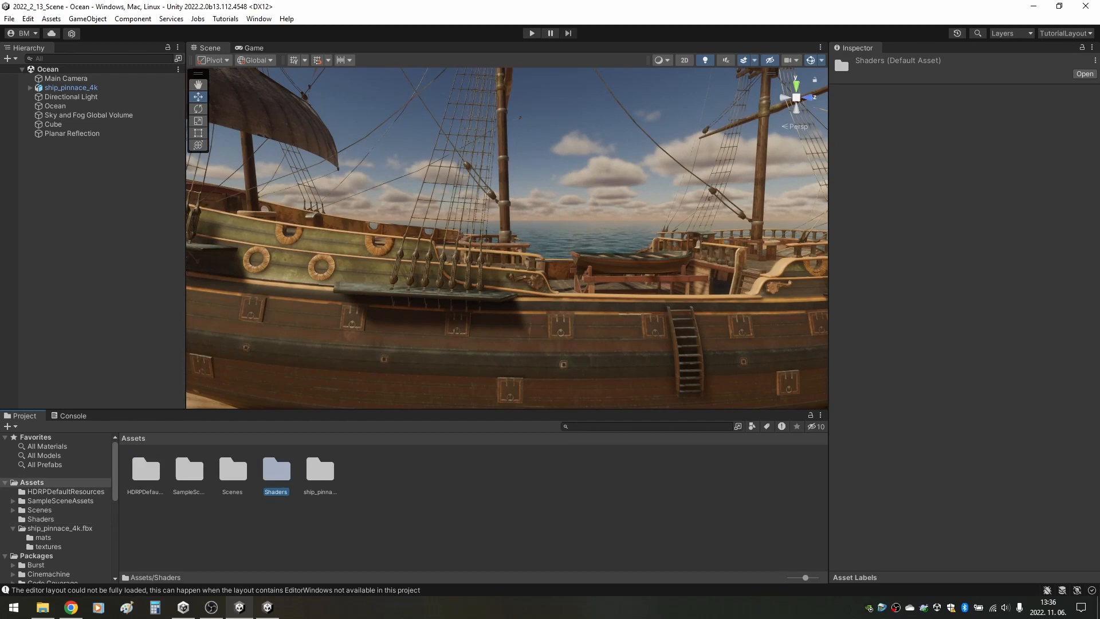
double_click(320, 468)
double_click(146, 468)
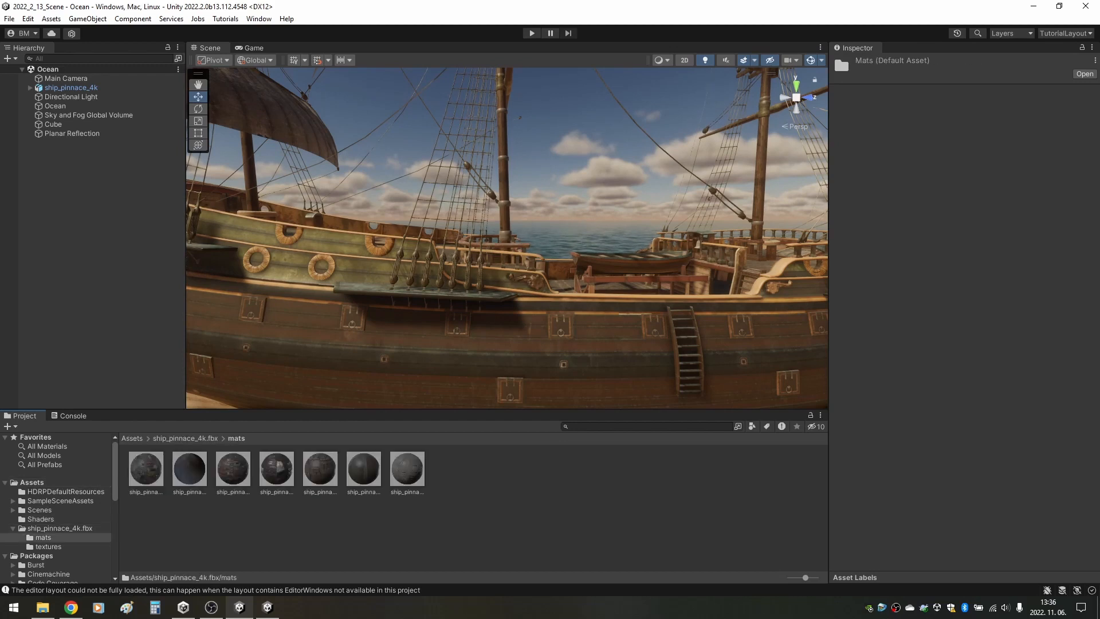
drag(806, 578, 790, 578)
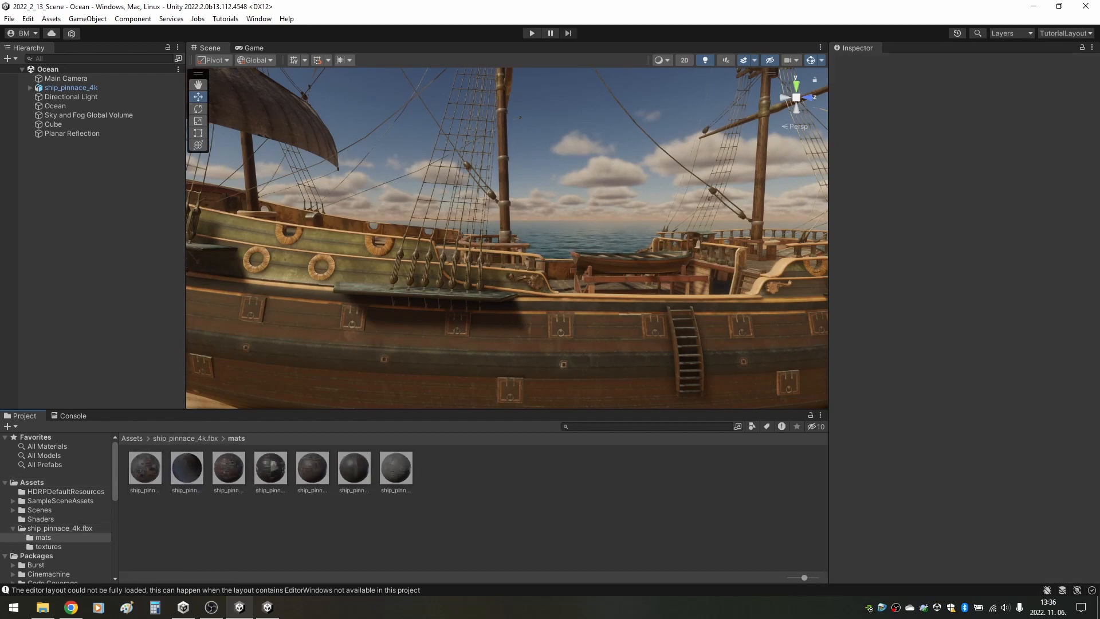
Duplicate all seven ship materials and rename the copies with an N_ prefix, starting with N_ship_pinnace_aft.
click(165, 450)
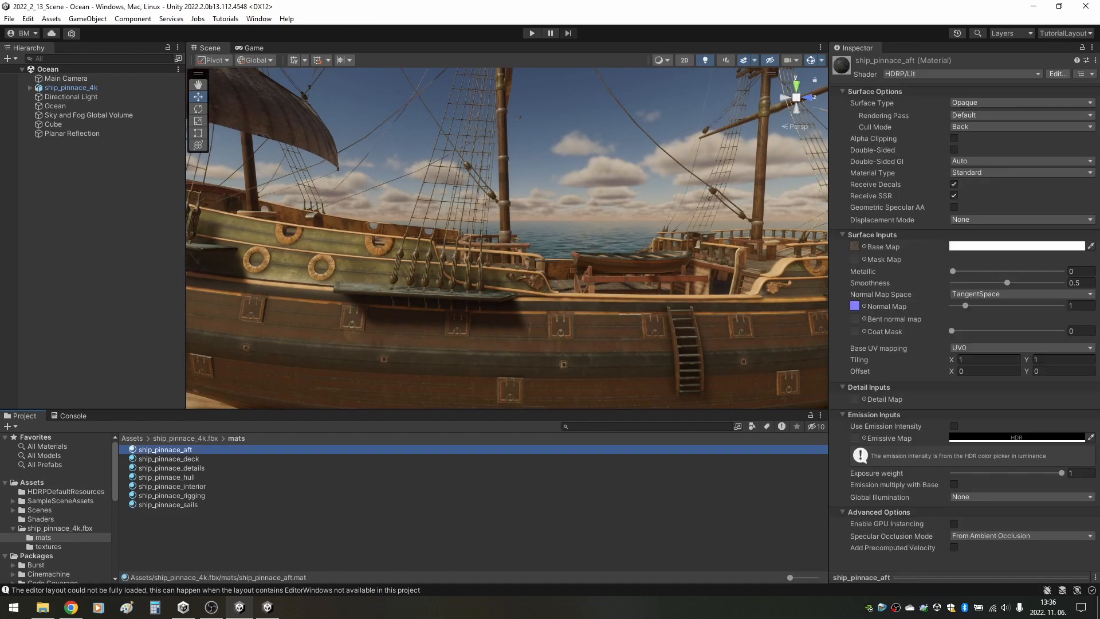
key(ctrl+a)
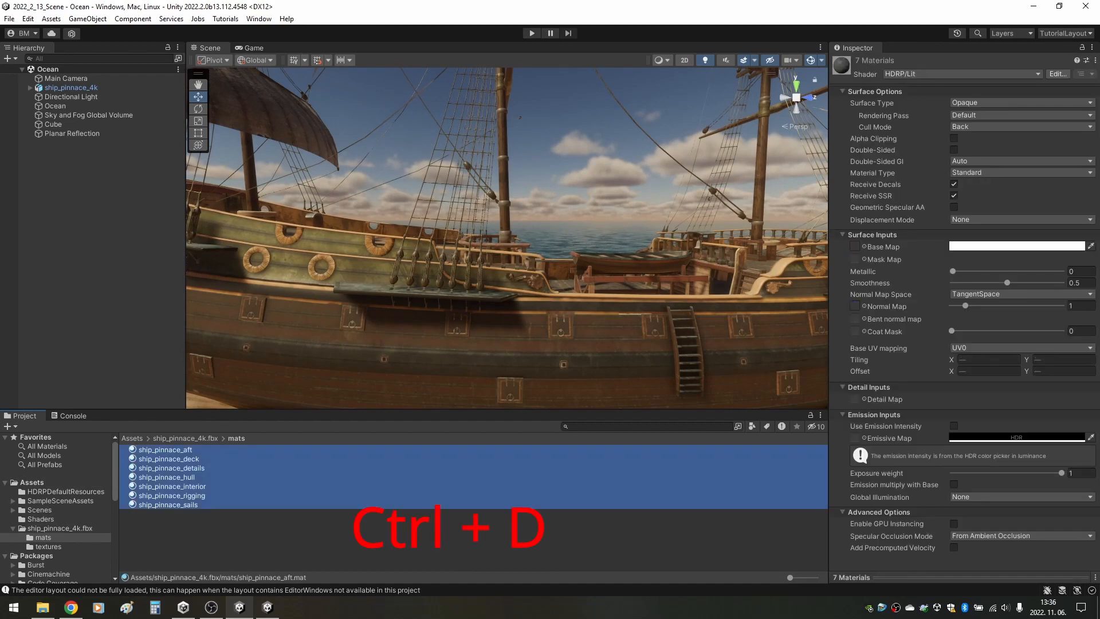
key(ctrl+d)
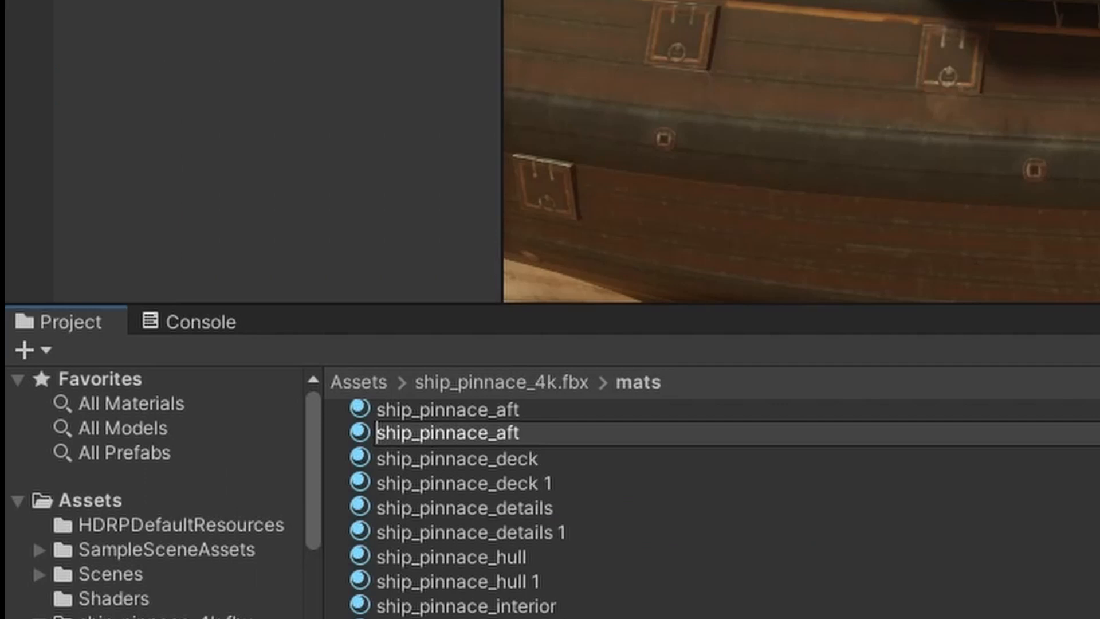
text(N_)
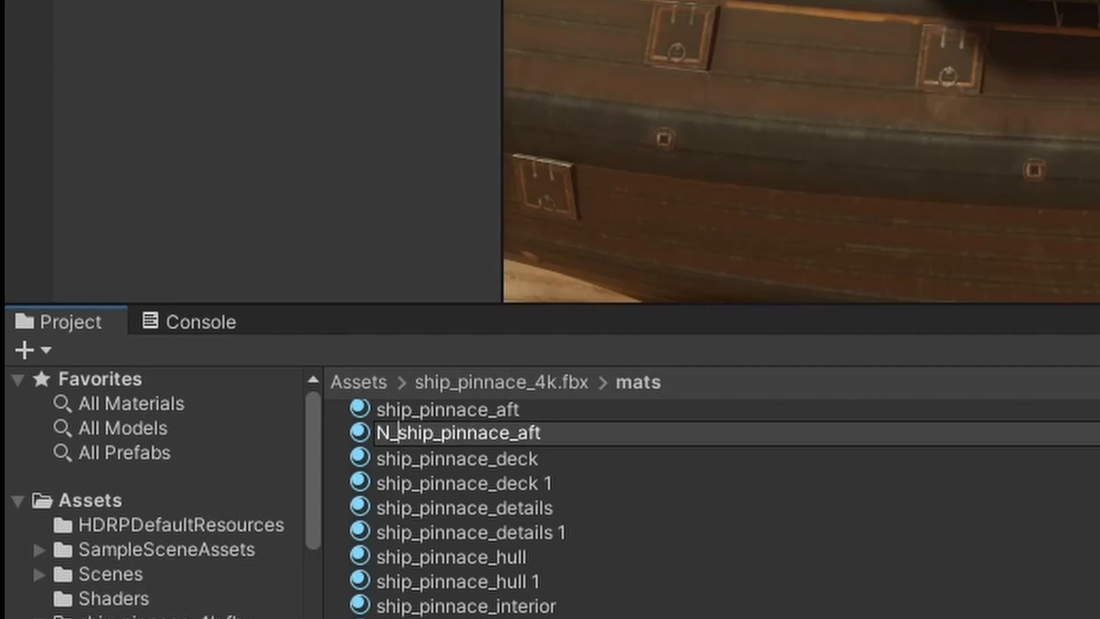
key(Return)
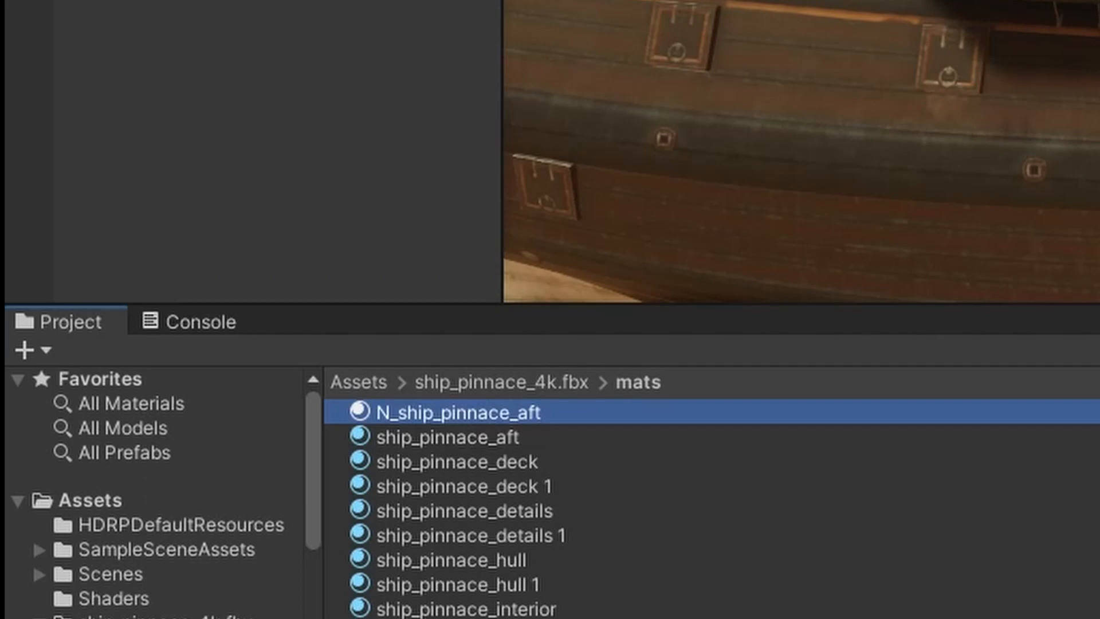
click(464, 486)
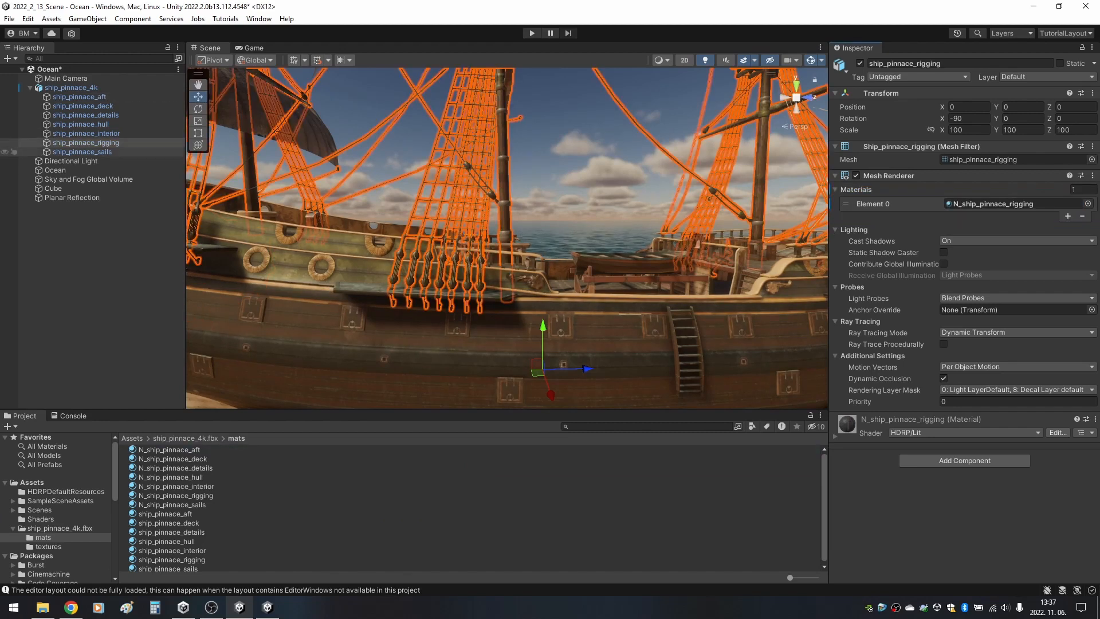
Assign N_ship_pinnace_sails to the sails mesh and select the N_ship_pinnace_aft material.
click(81, 152)
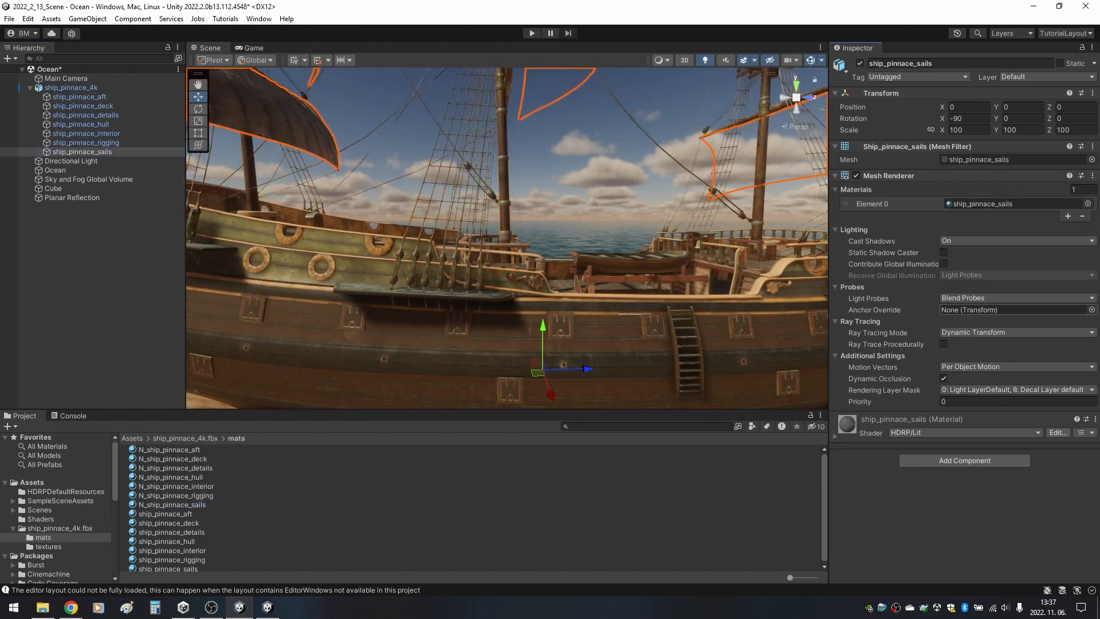
drag(172, 504, 1015, 203)
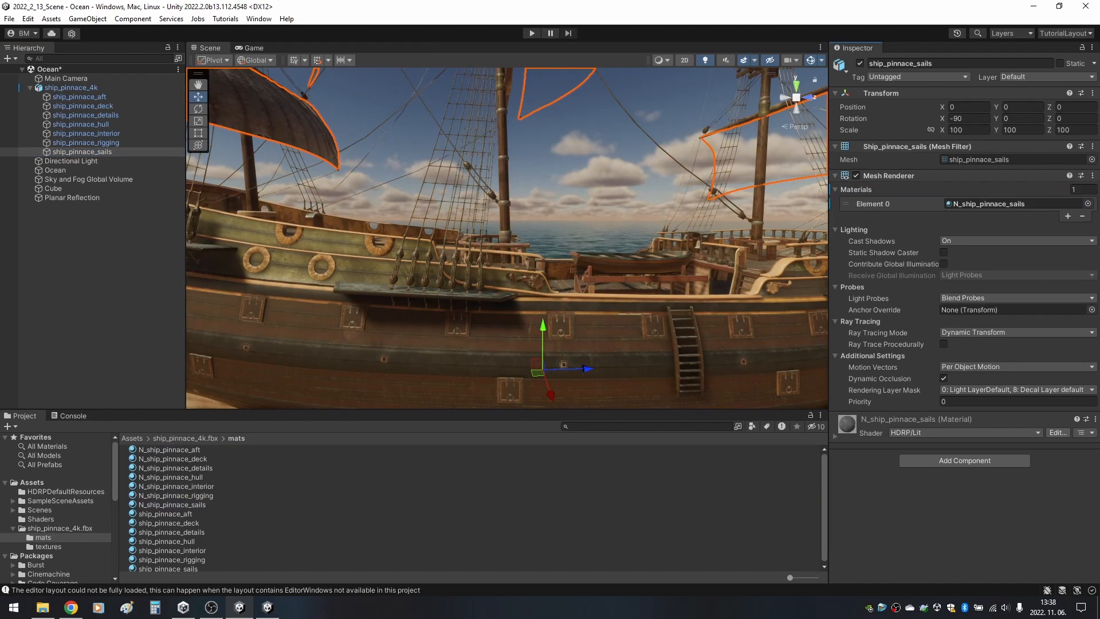
key(Escape)
click(169, 450)
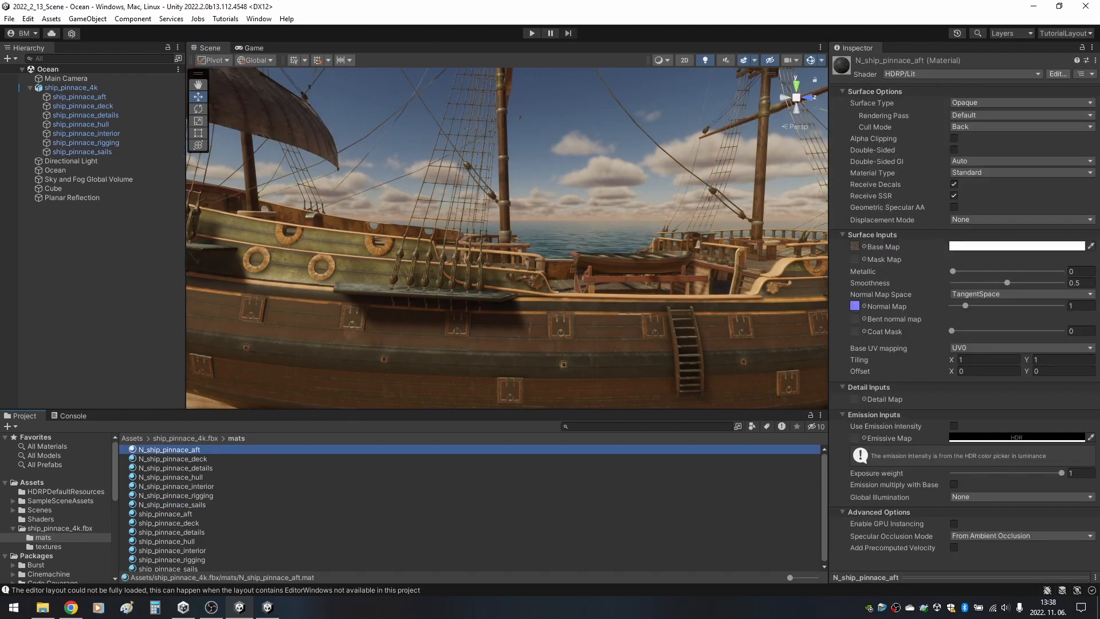
Switch all seven N_ materials to the Shader Graphs > ShipShader shader.
shift+click(173, 504)
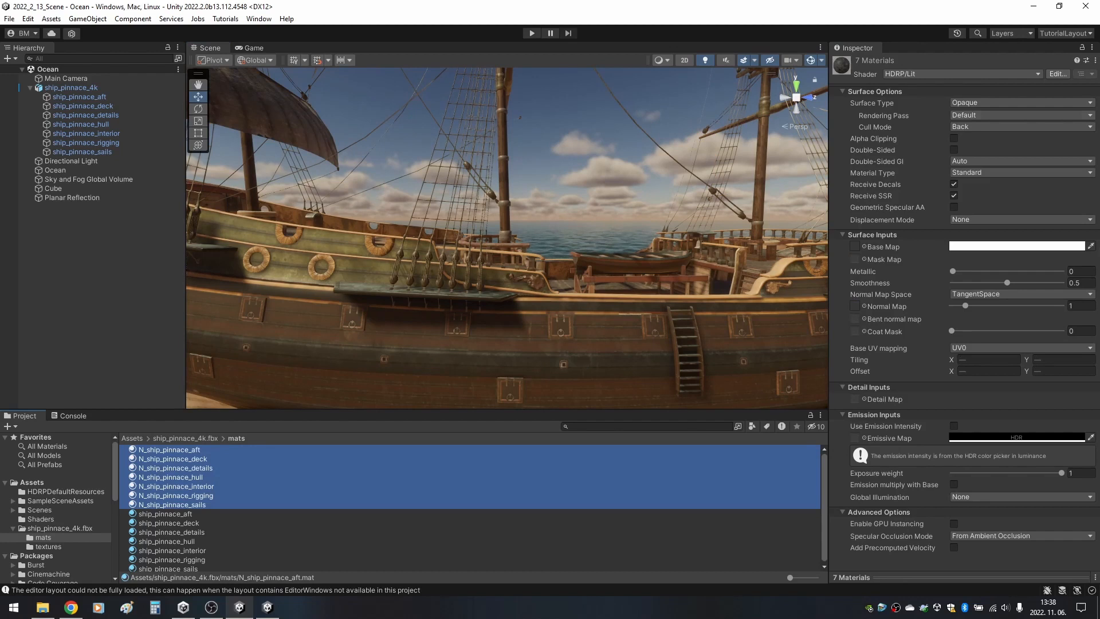
click(961, 73)
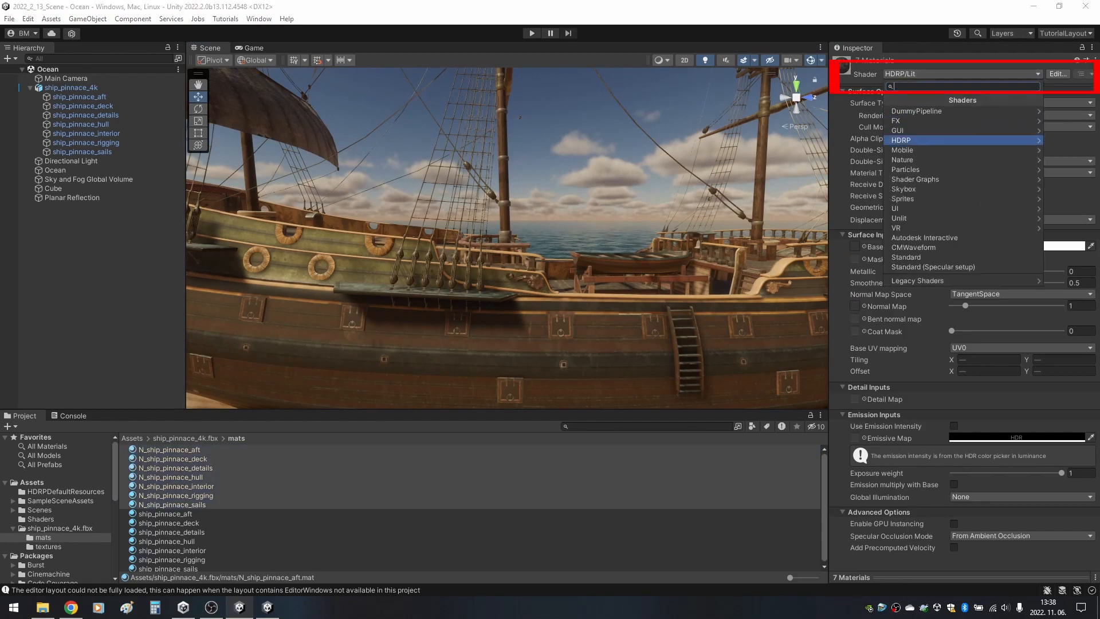
click(916, 179)
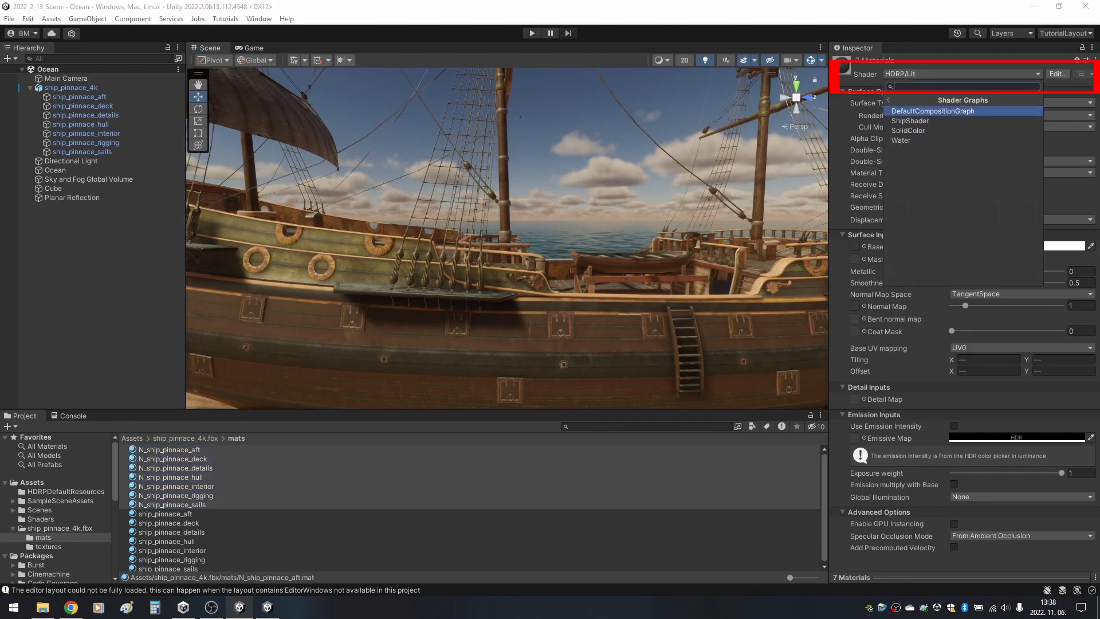
click(911, 120)
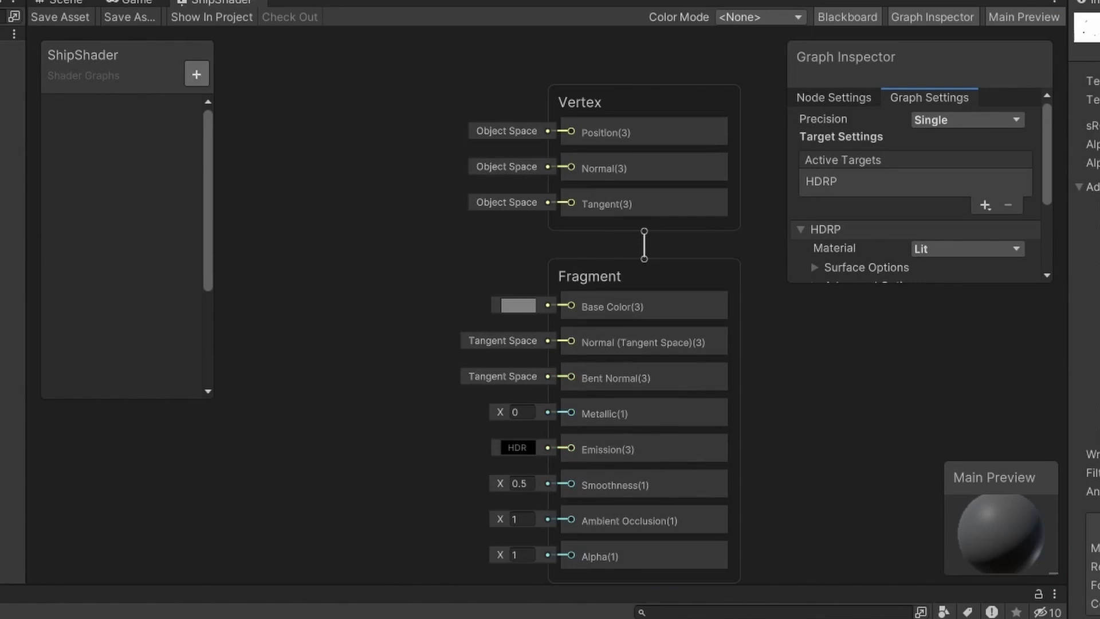
Add Texture 2D properties Albedo, Normal and Metalness to ShipShader's blackboard.
click(196, 75)
click(258, 264)
text(Albedo)
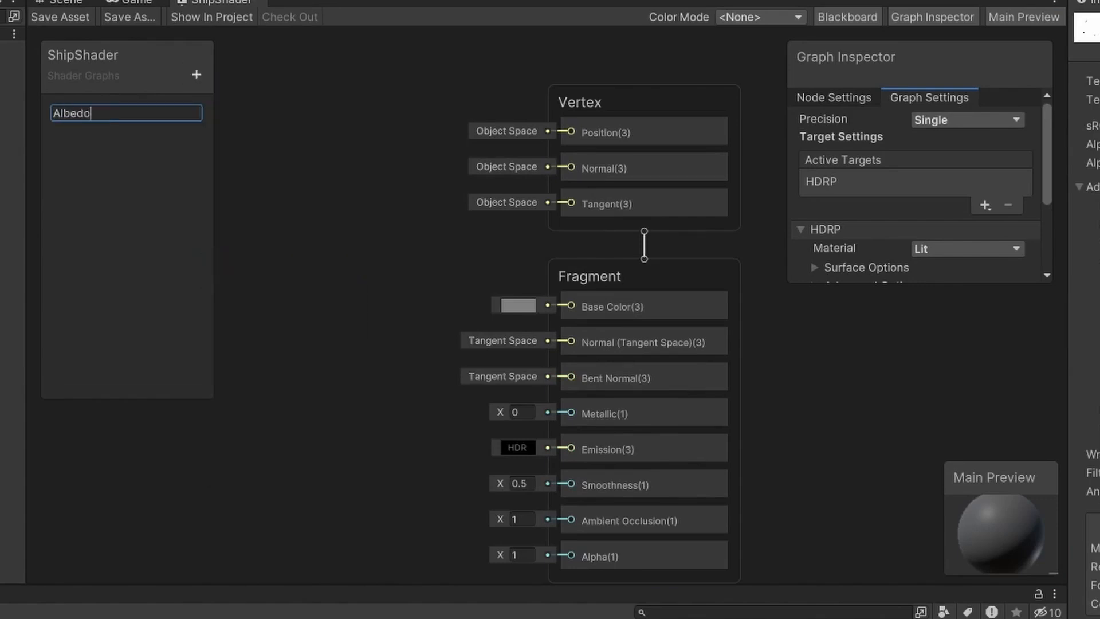
key(Return)
click(196, 76)
click(257, 257)
text(Normal)
key(Return)
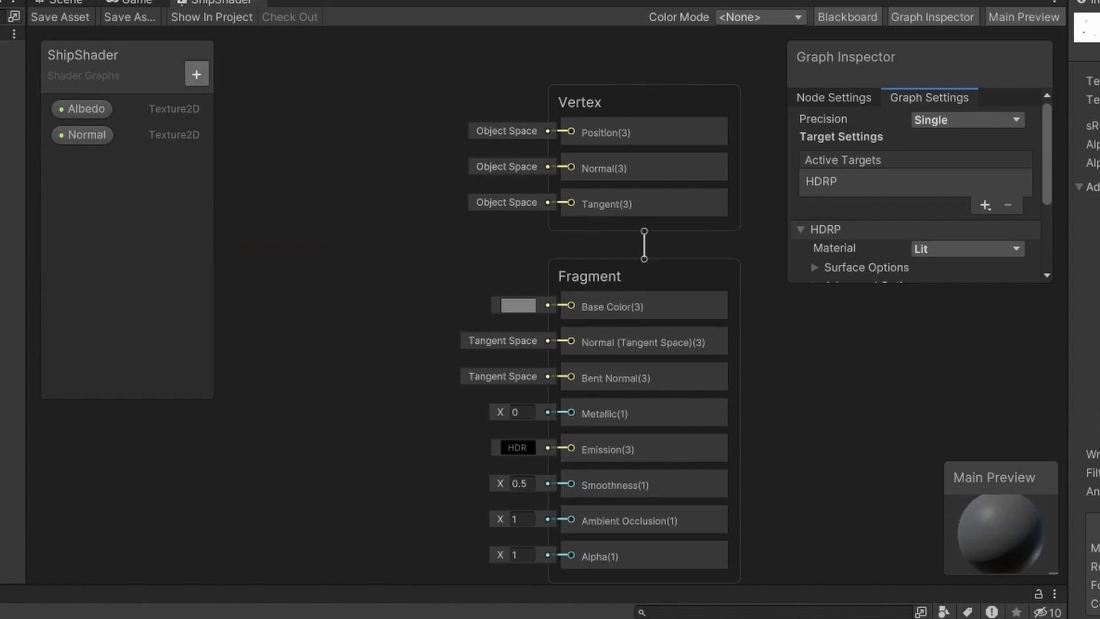
click(196, 75)
click(258, 258)
text(Metalness)
key(Return)
Add Smoothness and Alpha texture properties and expand the graph's Surface Options.
click(196, 75)
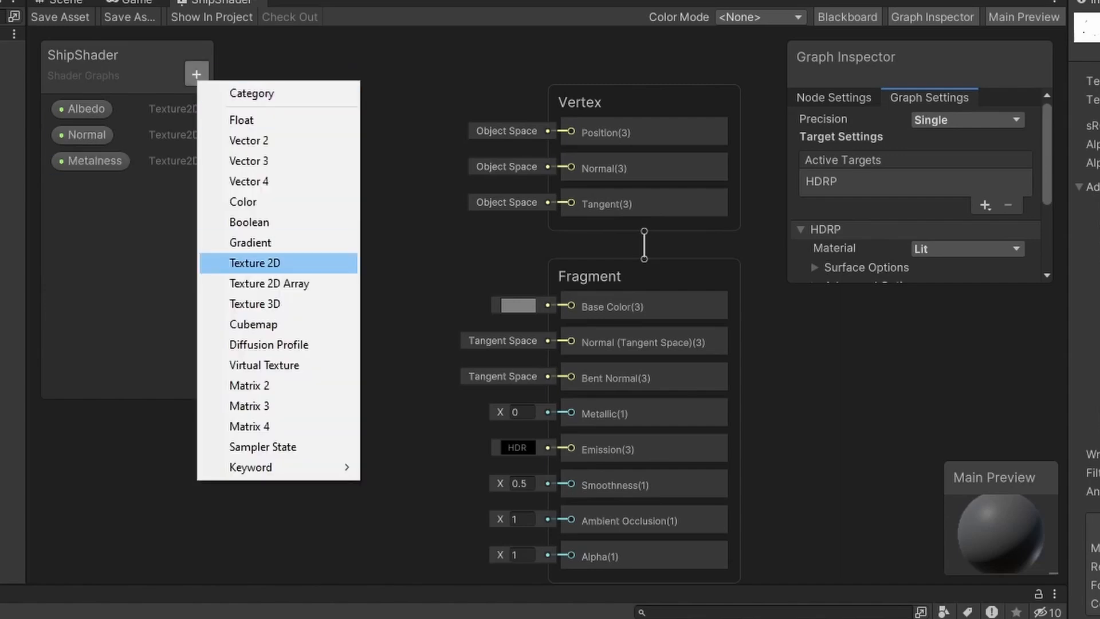
click(254, 263)
text(Smoothness)
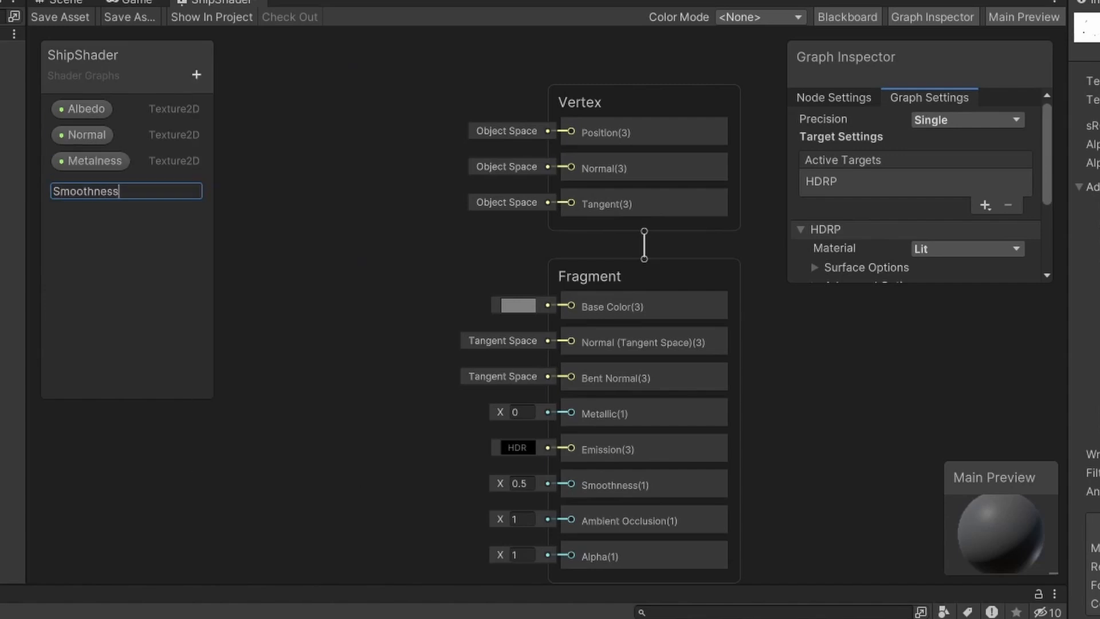
key(Return)
click(196, 75)
click(257, 264)
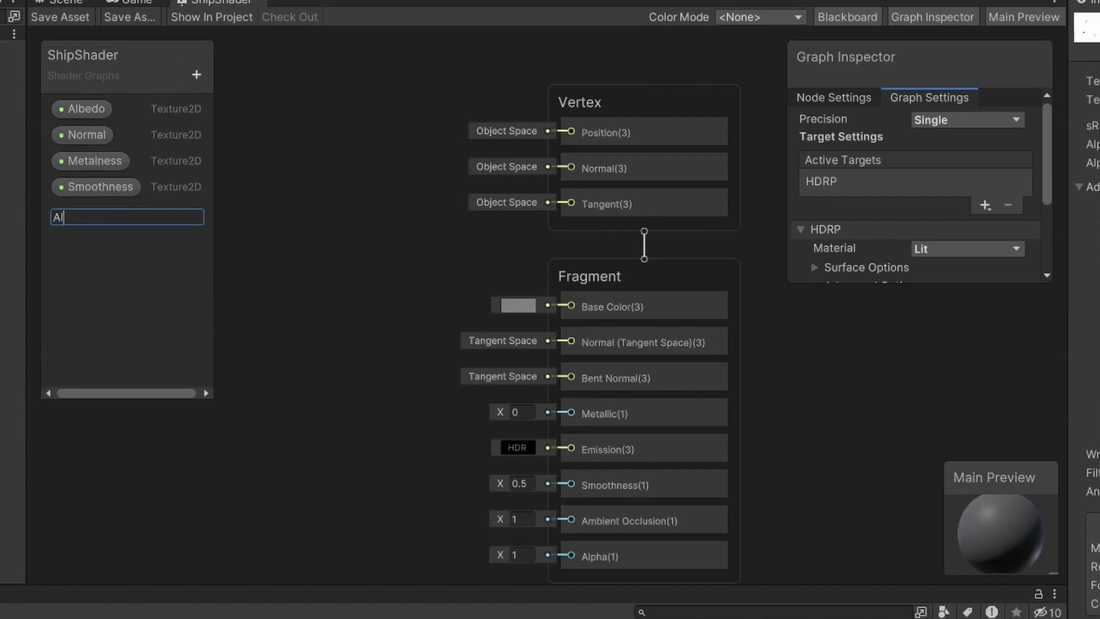
text(Alpha)
key(Return)
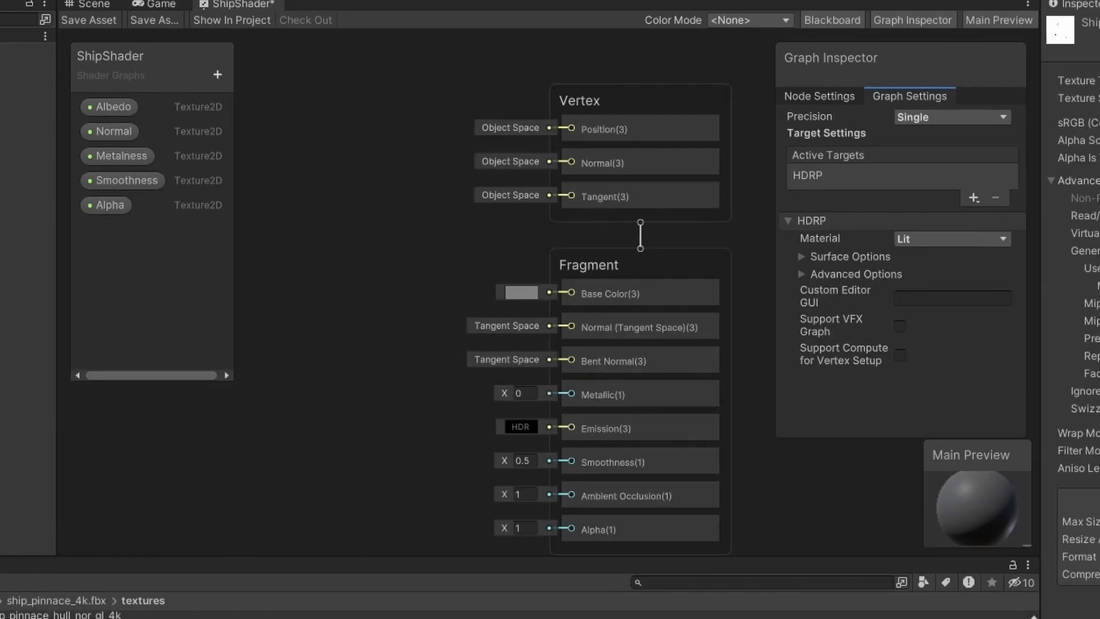
click(850, 256)
scroll(894, 258, down, 3)
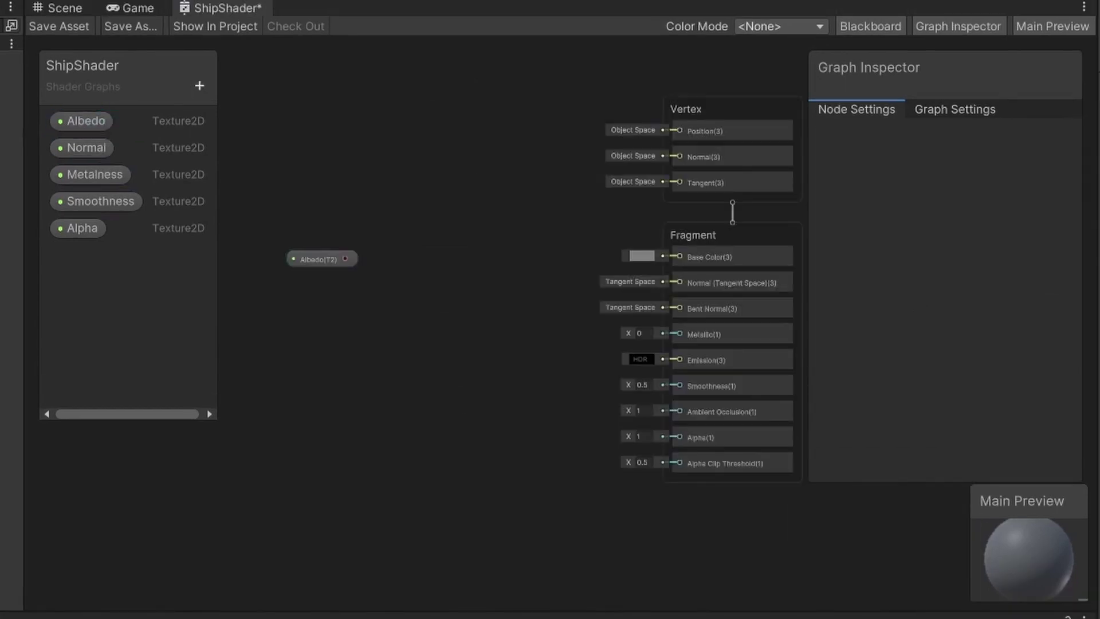
Add a Sample Texture 2D node fed by Albedo and wire its RGBA into Base Color.
right_click(425, 261)
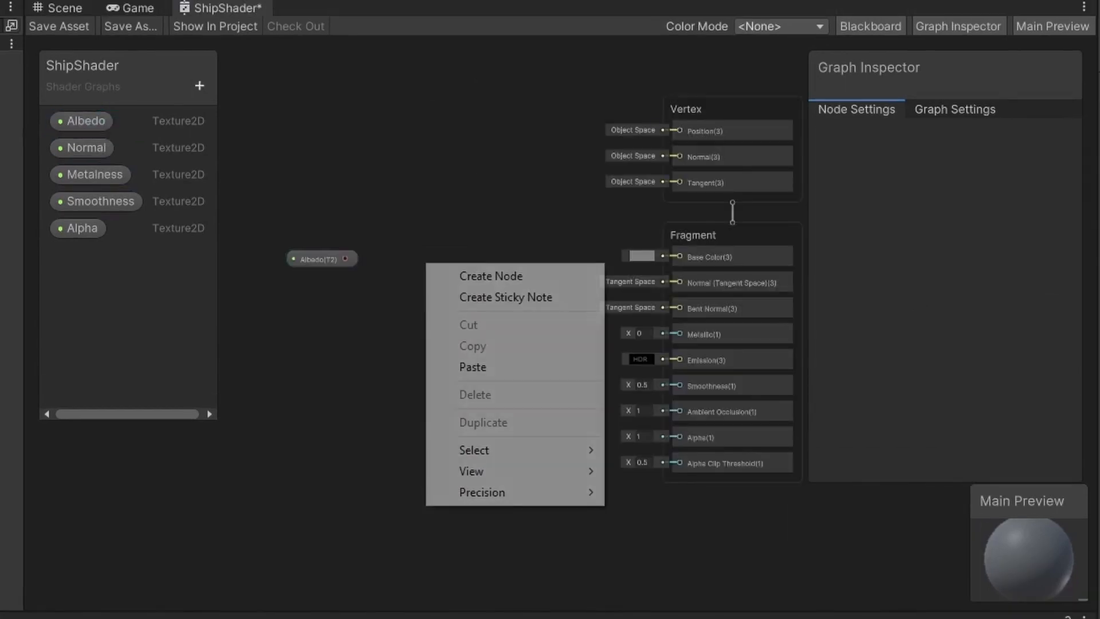
click(498, 275)
text(sampl)
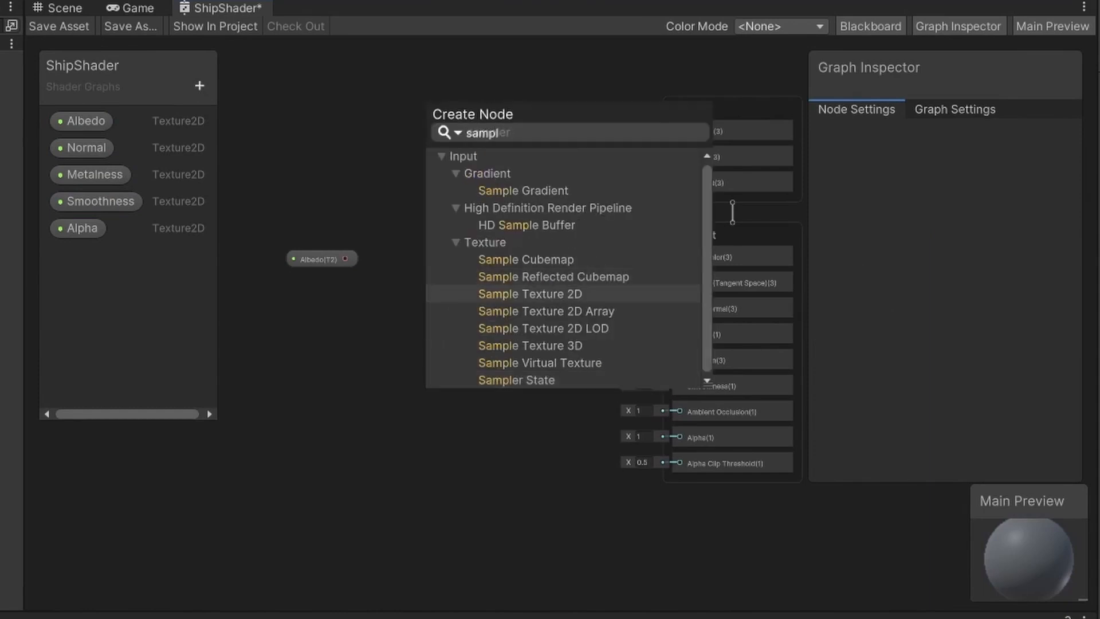
double_click(530, 294)
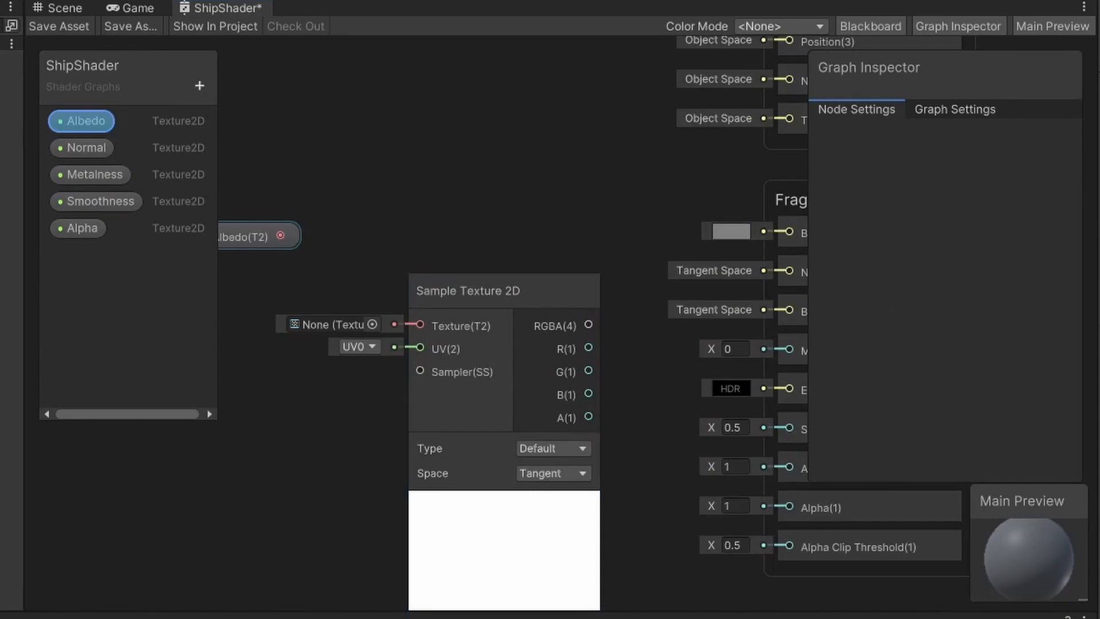
drag(280, 237, 419, 325)
click(505, 504)
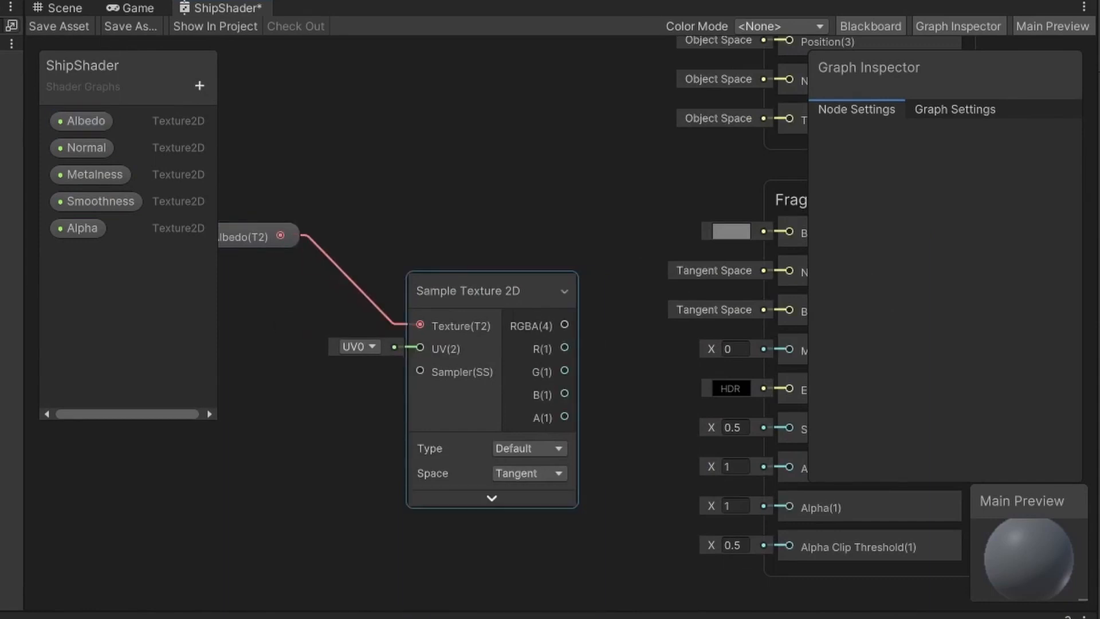
drag(504, 291, 489, 199)
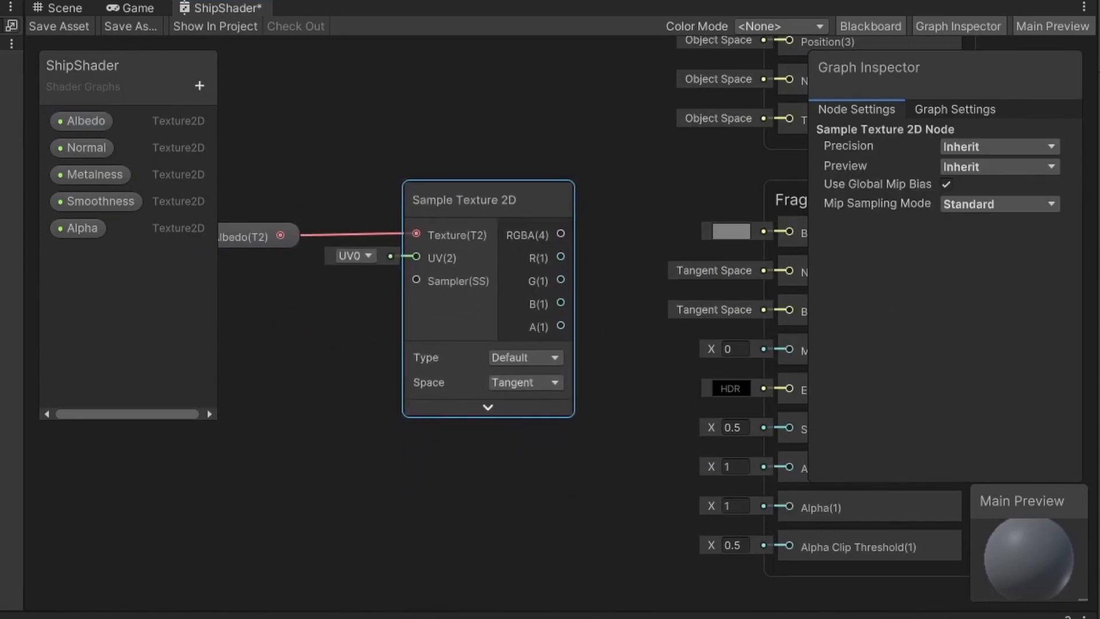
middle_drag(602, 344, 410, 385)
drag(370, 276, 597, 272)
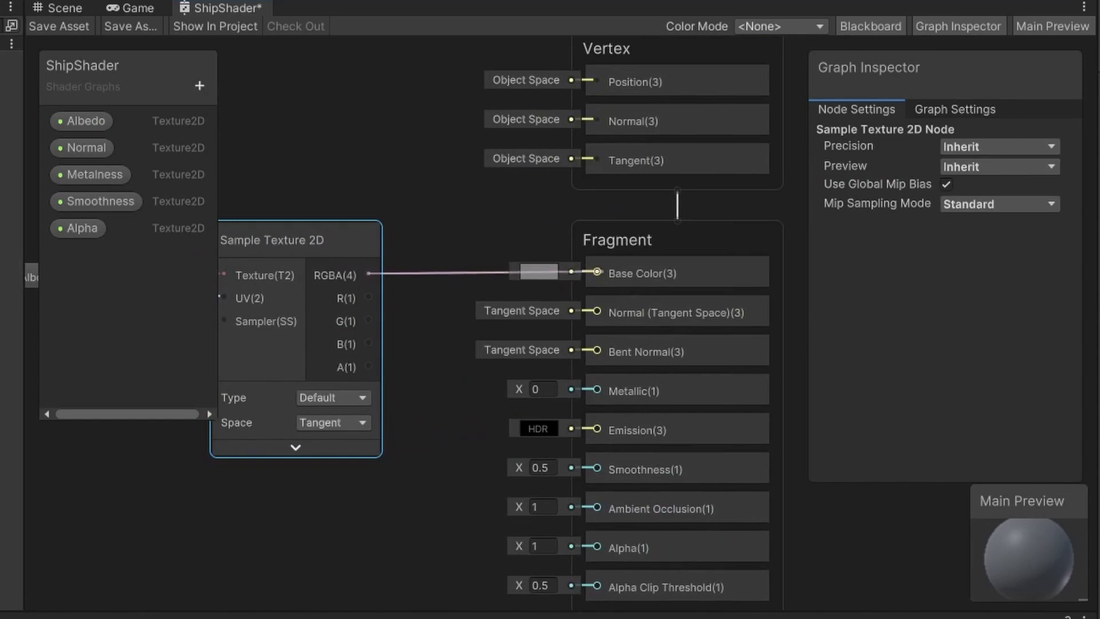
scroll(431, 344, down, 2)
Duplicate the Albedo property and sampler pair and set the copy's sampler Type to Normal.
middle_drag(344, 301, 533, 309)
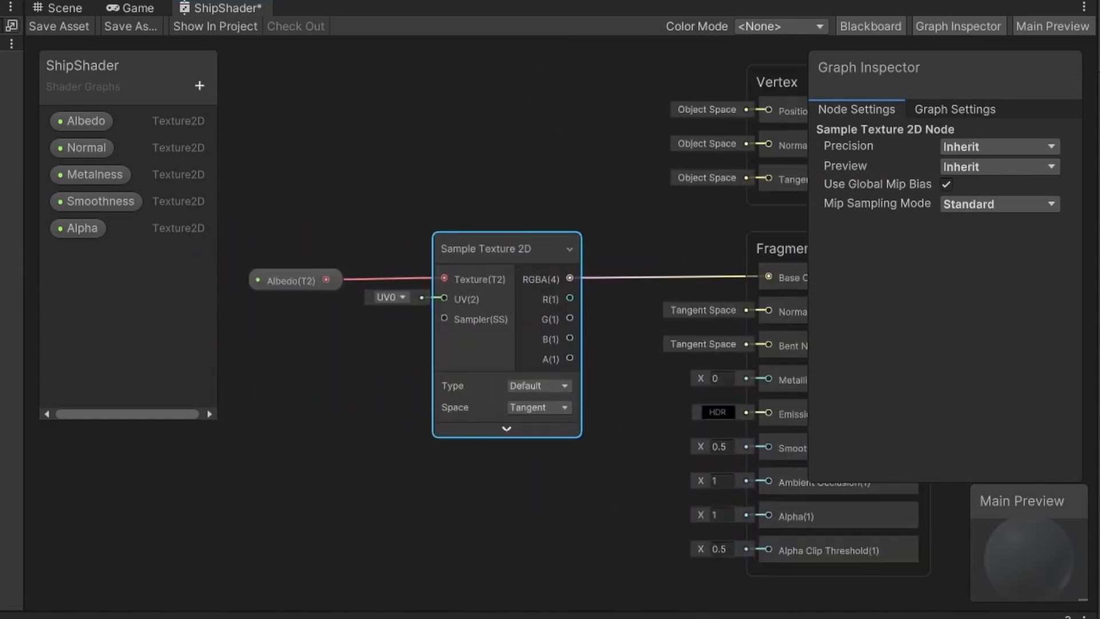
scroll(516, 327, down, 2)
middle_drag(601, 258, 551, 327)
drag(319, 267, 603, 404)
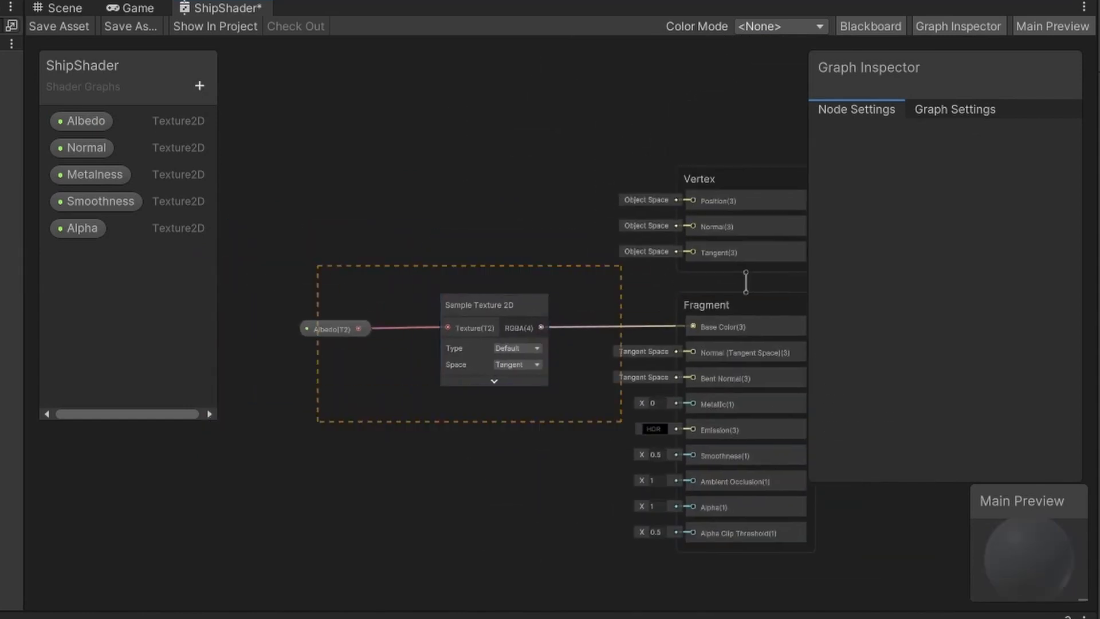
drag(481, 304, 494, 176)
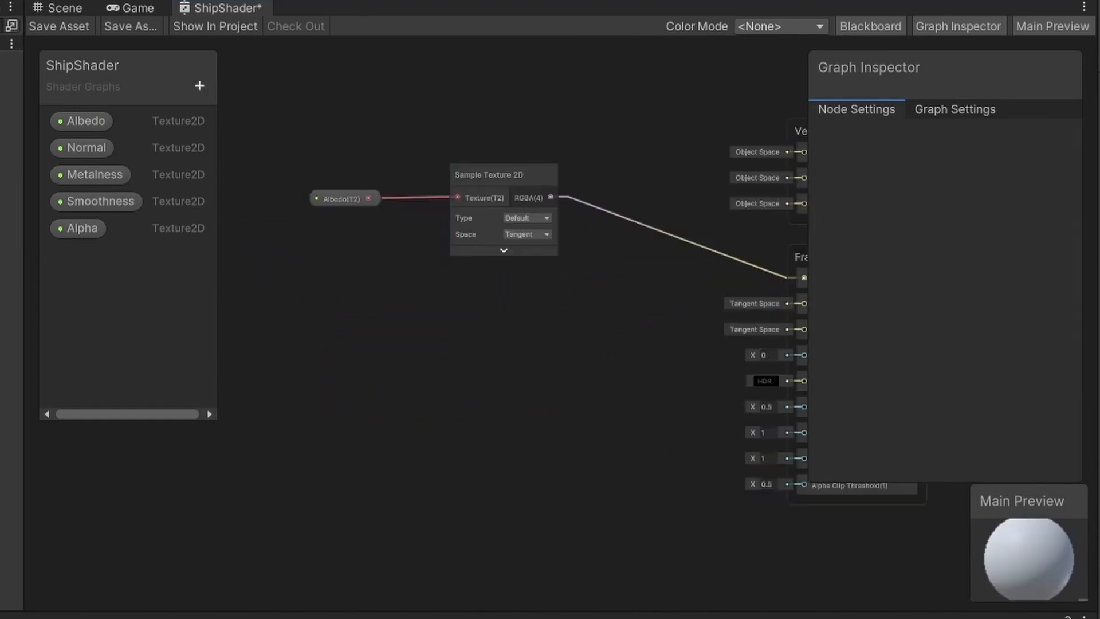
key(ctrl+d)
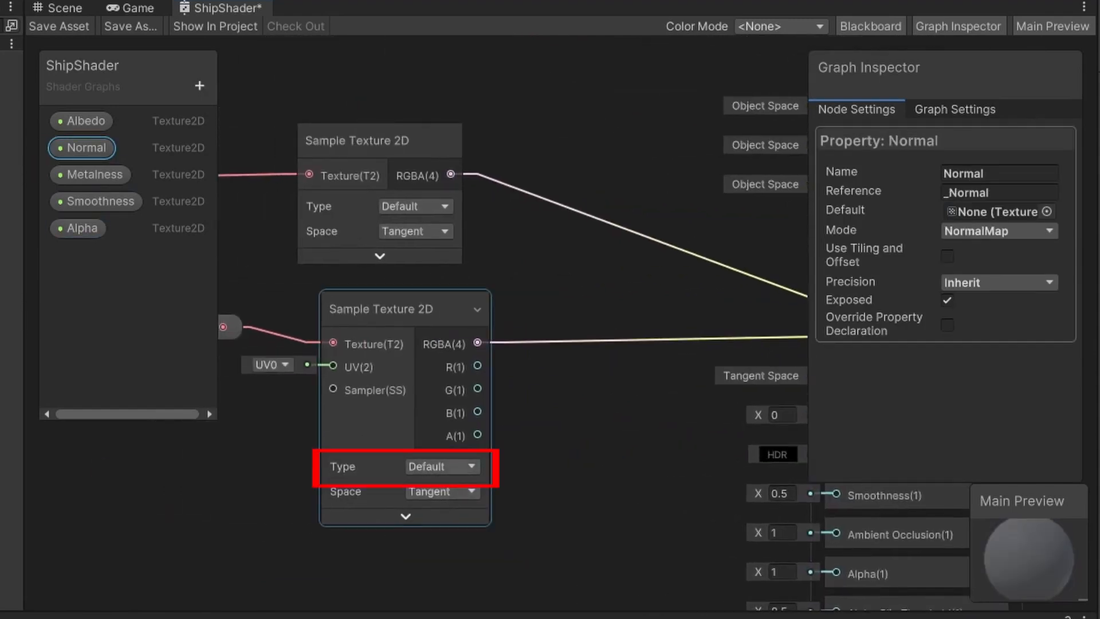
click(442, 466)
click(447, 513)
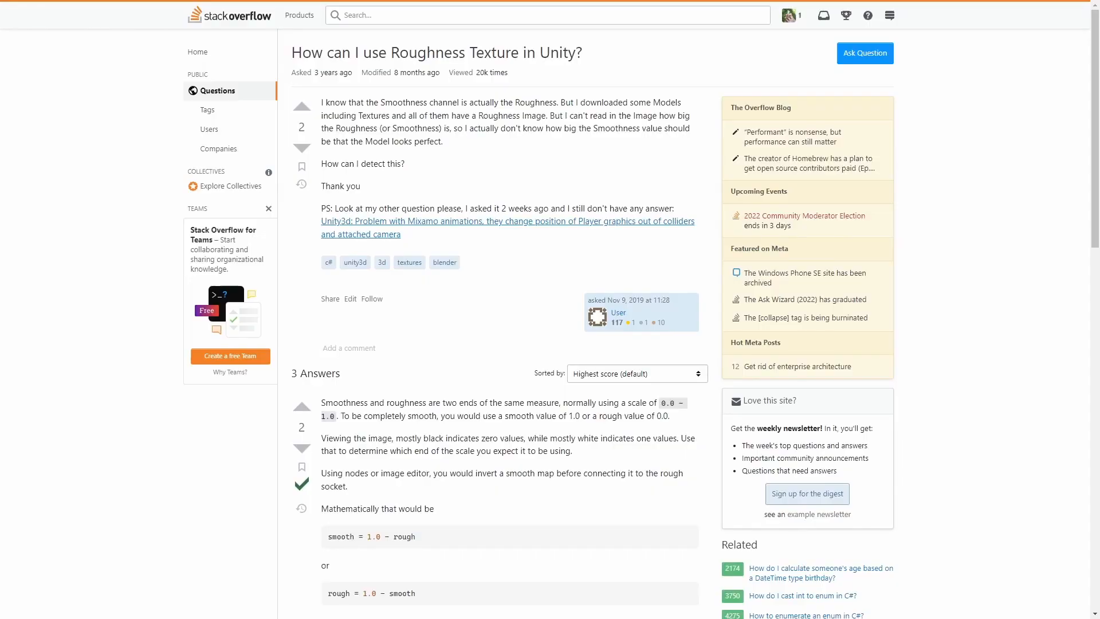
Select the title of the Stack Overflow question on roughness textures in Unity.
drag(291, 52, 508, 53)
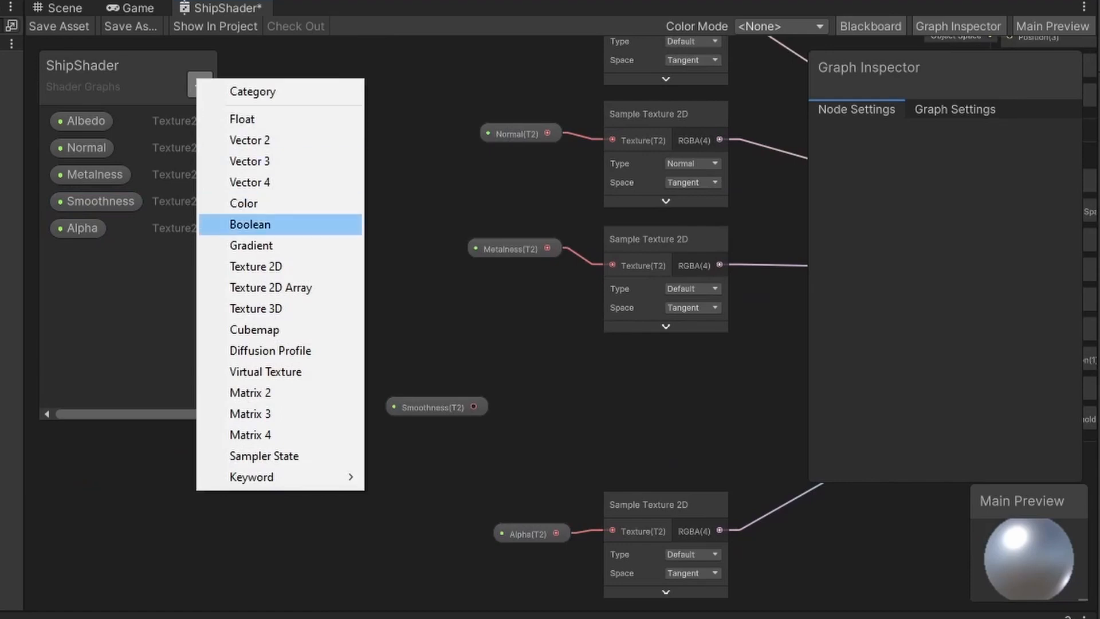
Add a Boolean property isRoughness, save, and add a One Minus node fed by the smoothness sample.
click(249, 224)
text(isRoughness)
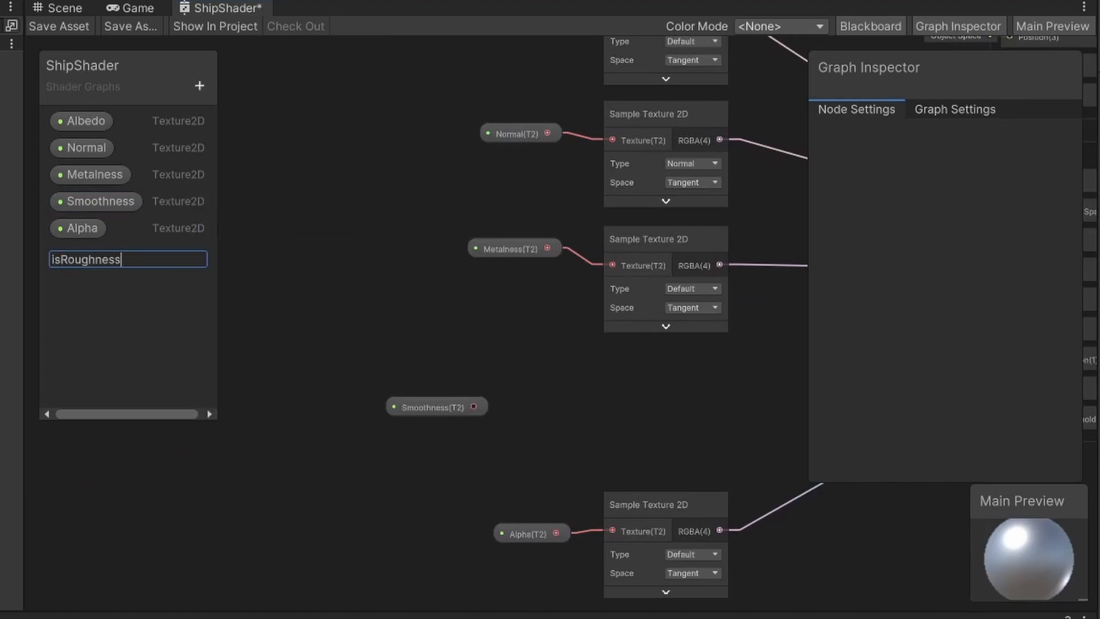
key(Return)
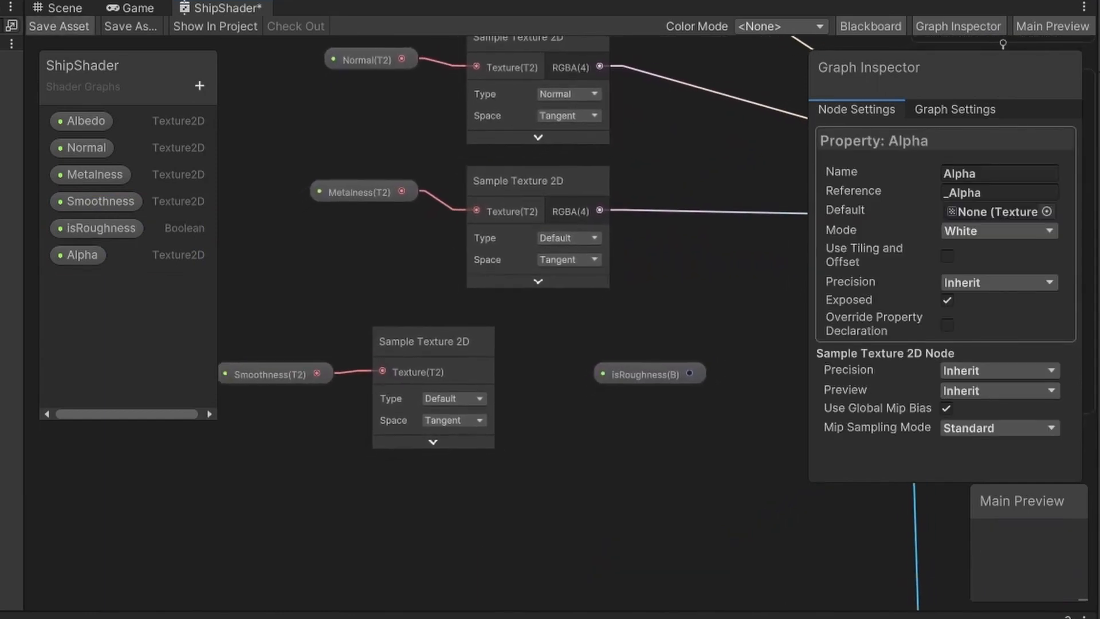
key(ctrl+s)
middle_drag(645, 473, 532, 449)
right_click(529, 453)
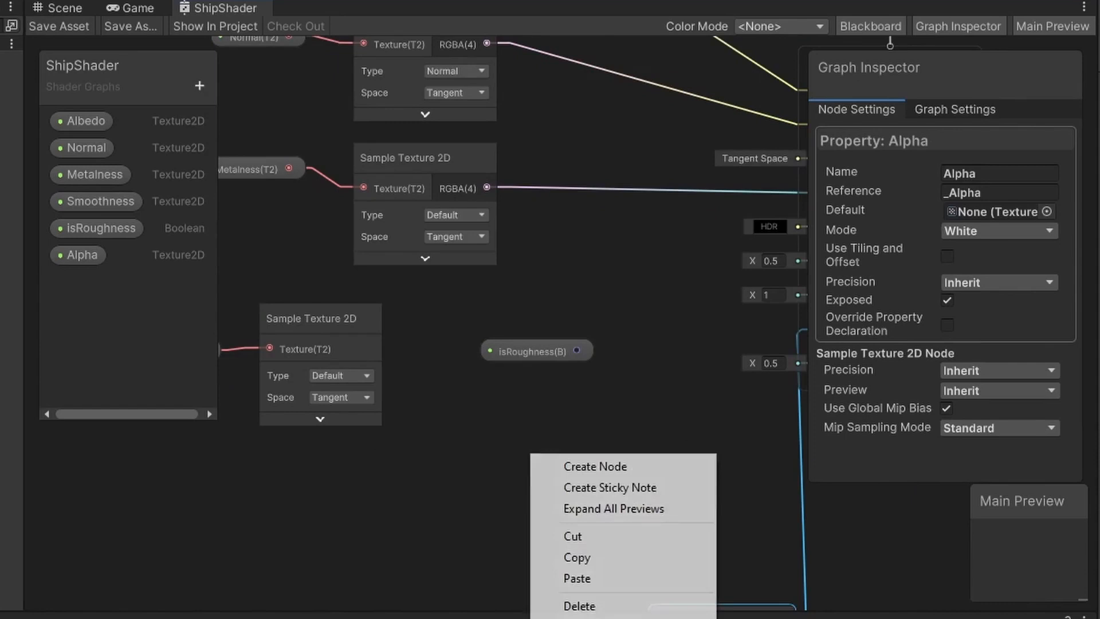
click(594, 466)
text(one)
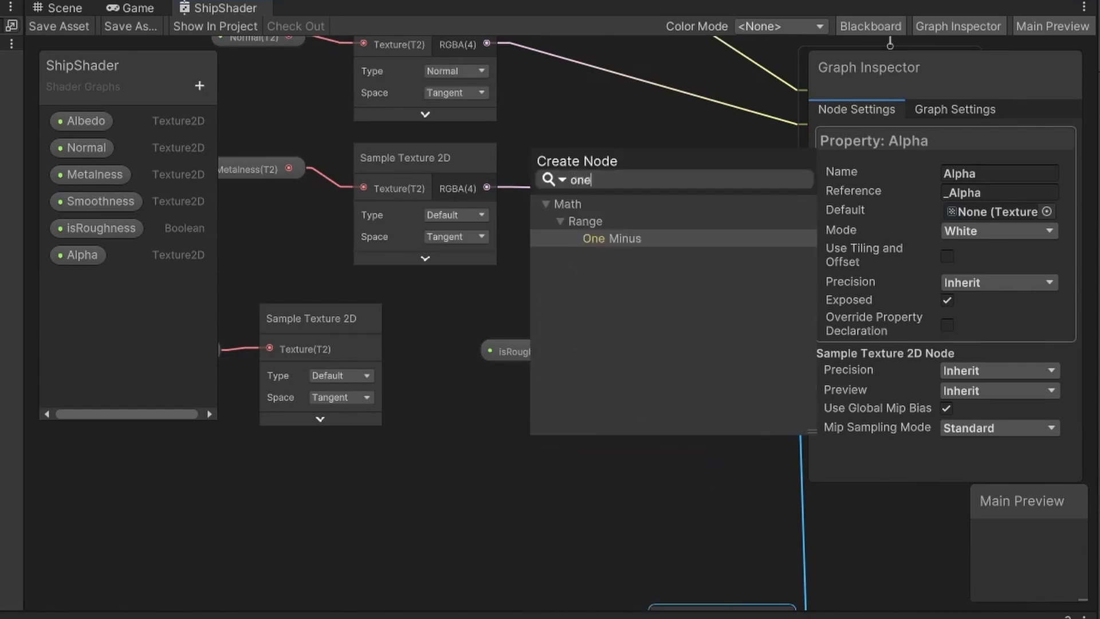
key(Return)
drag(408, 307, 510, 308)
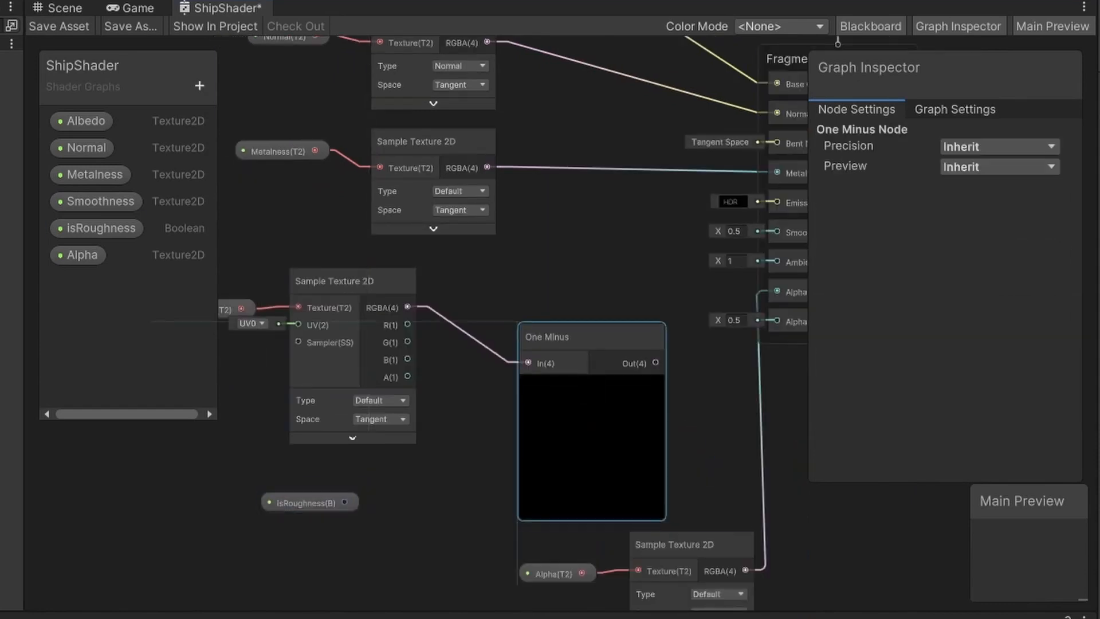
click(573, 281)
scroll(481, 430, down, 2)
Add a Branch node with isRoughness as Predicate and its output wired to Smoothness.
right_click(427, 385)
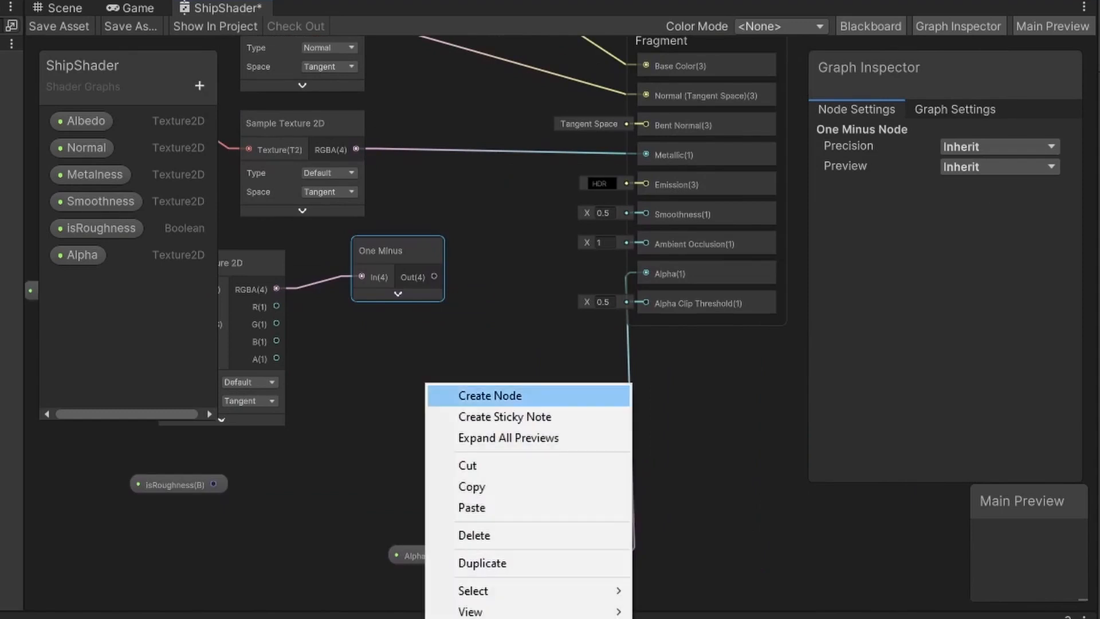
click(482, 396)
text(bra)
key(Return)
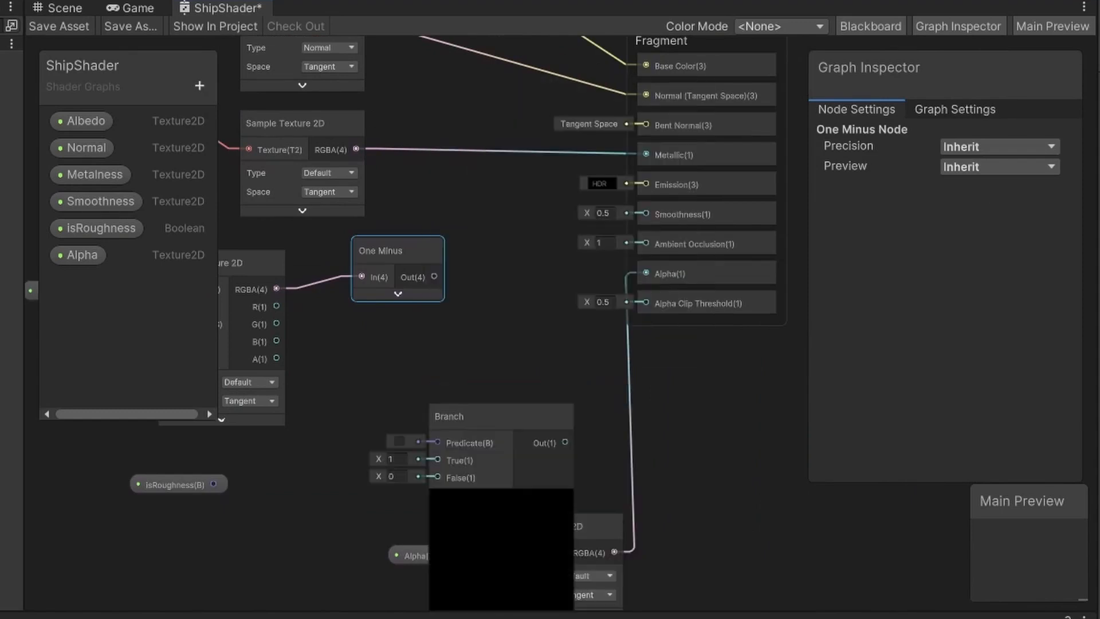
drag(448, 416, 498, 342)
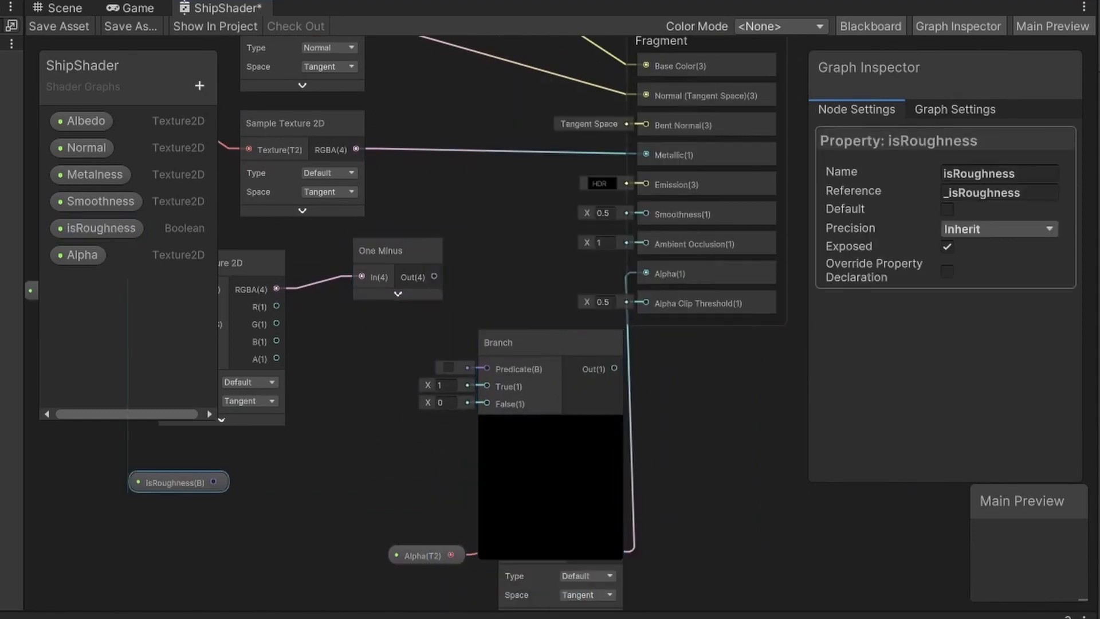
mouse_move(174, 484)
mouse_down()
mouse_move(336, 381)
mouse_move(340, 364)
mouse_move(487, 369)
mouse_move(494, 342)
mouse_up()
click(550, 426)
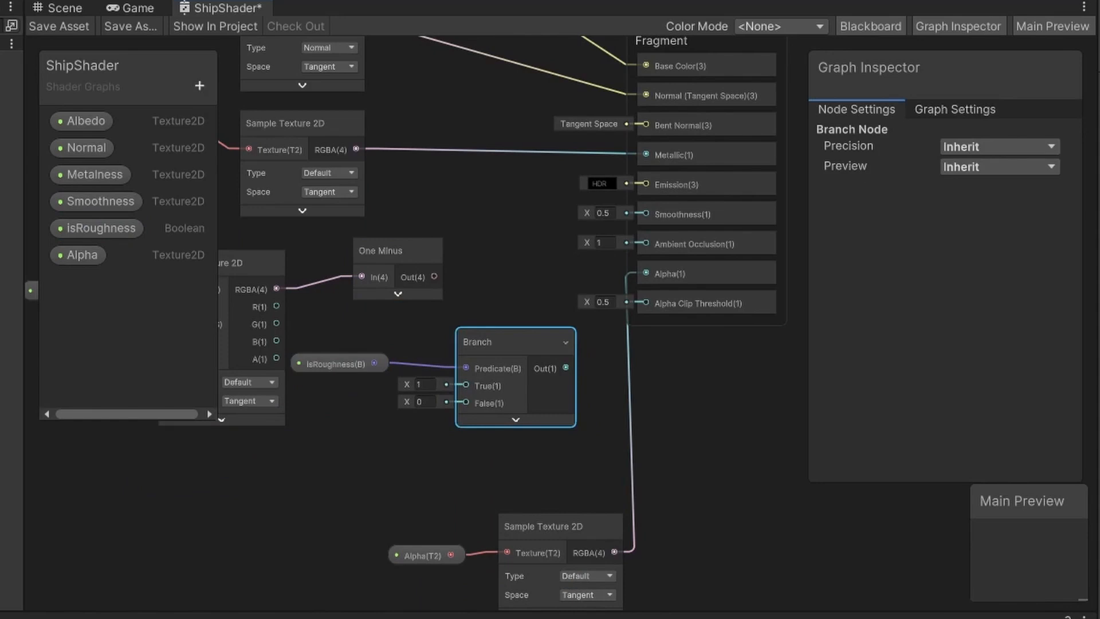
drag(616, 224, 646, 214)
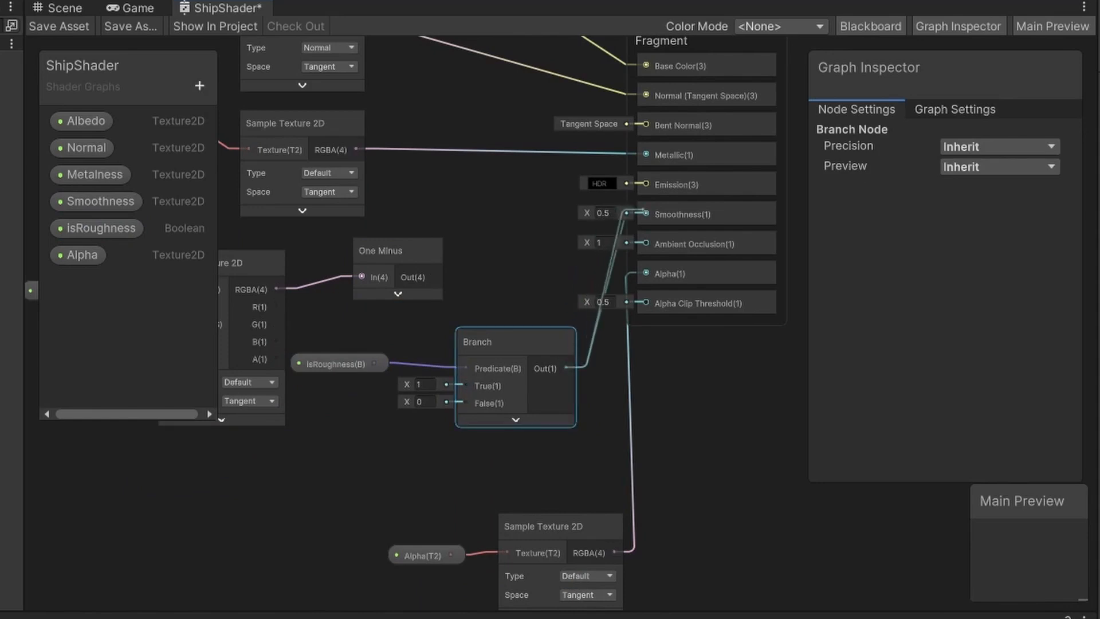
Rearrange the smoothness nodes and connect the smoothness texture RGBA to the Branch False input.
middle_drag(550, 284, 758, 316)
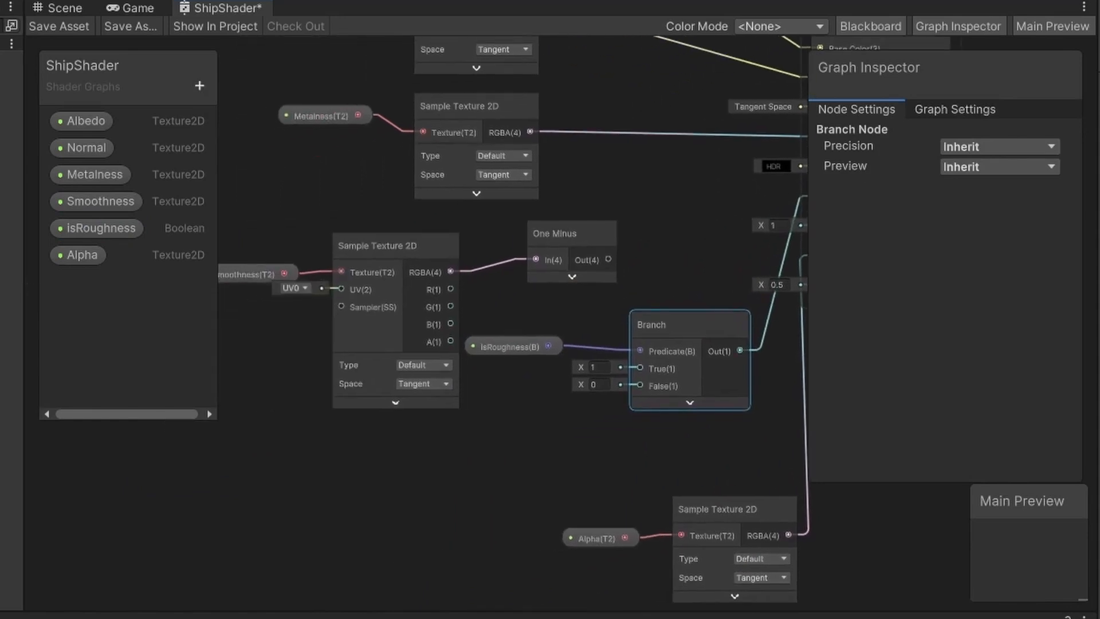
drag(311, 529, 507, 275)
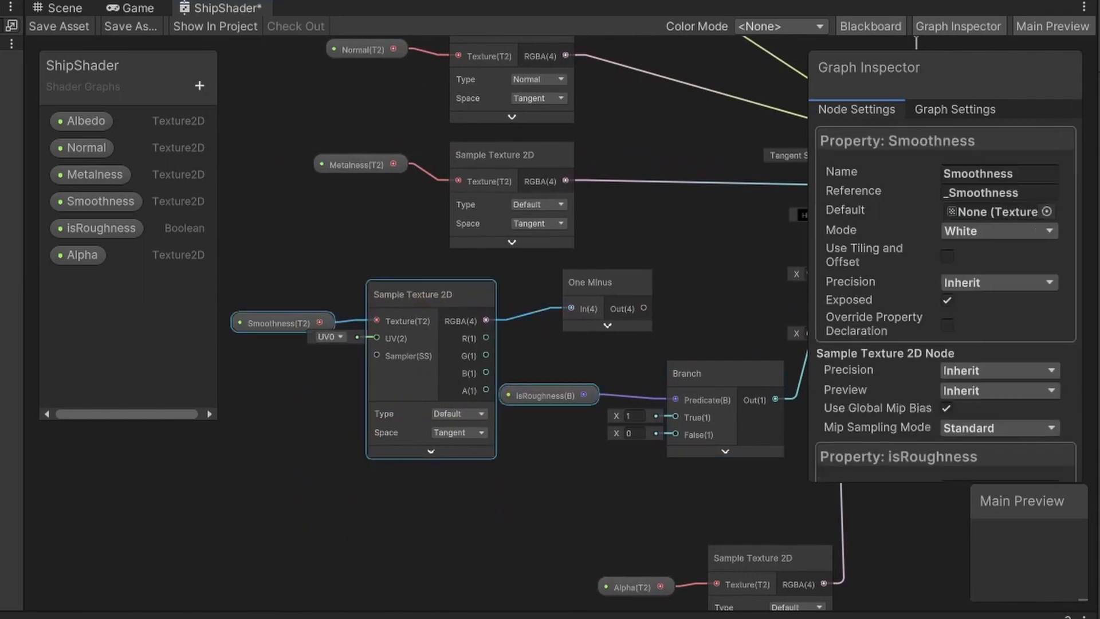
drag(430, 370, 344, 483)
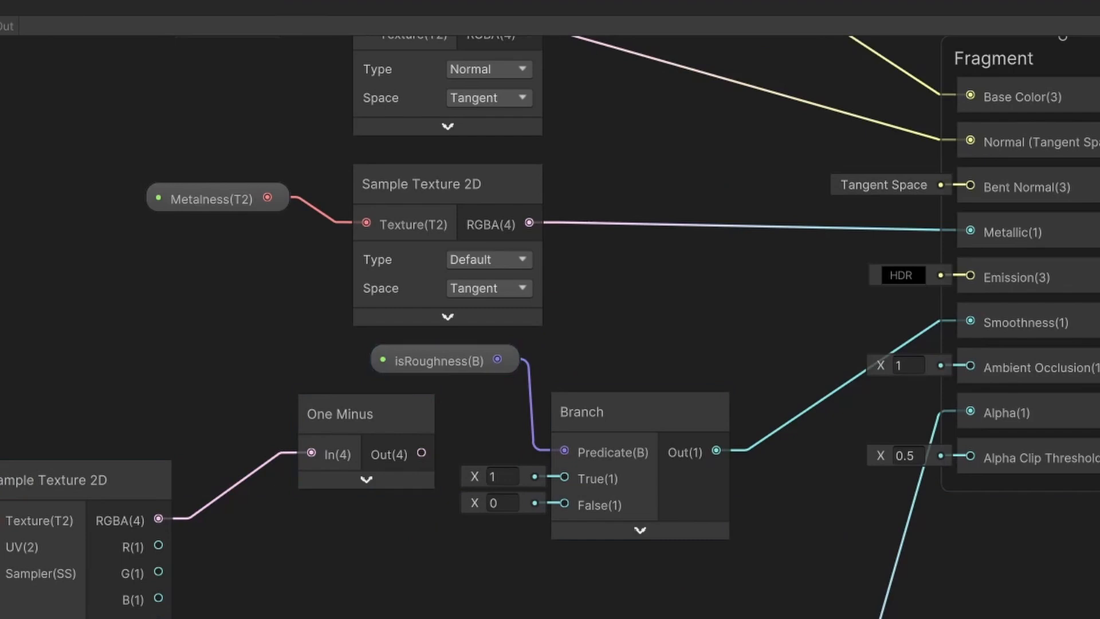
drag(158, 520, 564, 504)
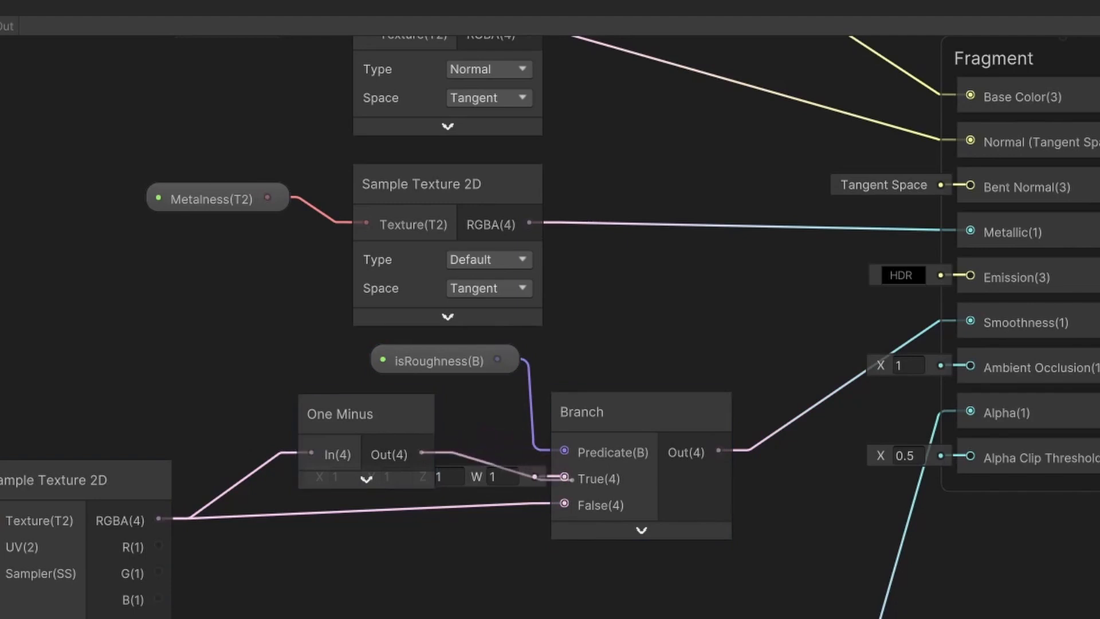
drag(362, 414, 413, 414)
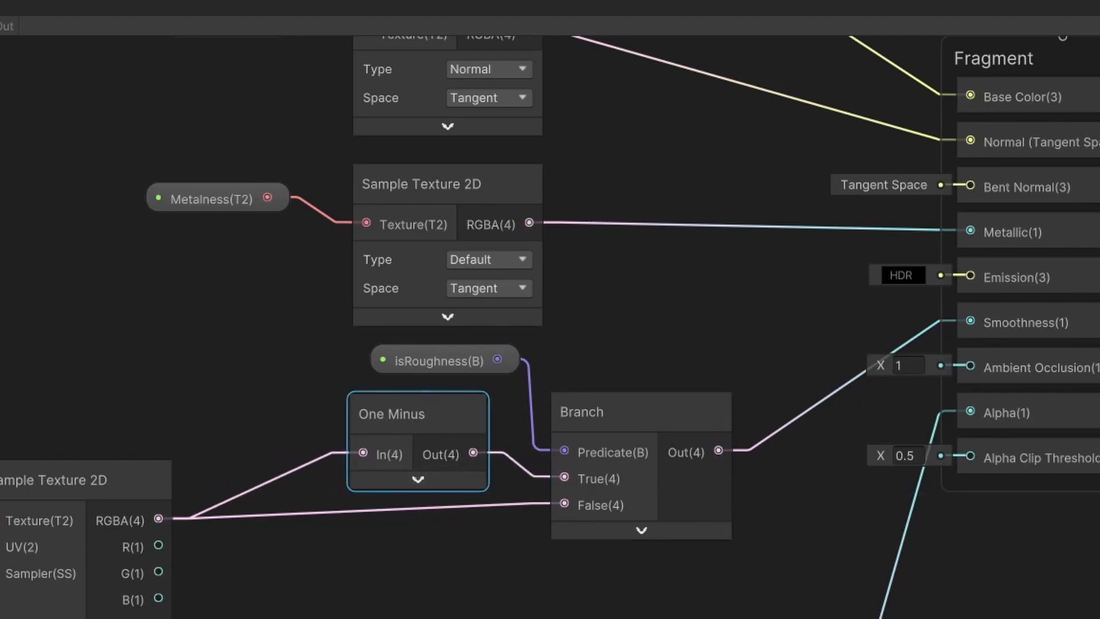
drag(53, 480, 151, 469)
click(263, 470)
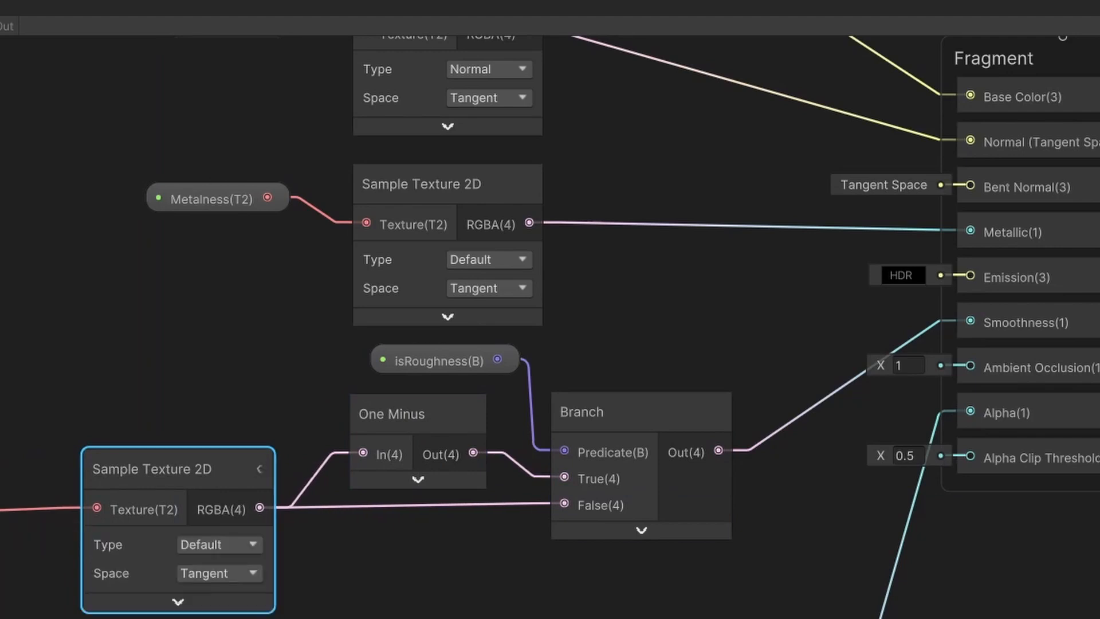
scroll(550, 344, down, 3)
middle_drag(550, 258, 550, 388)
scroll(550, 465, down, 1)
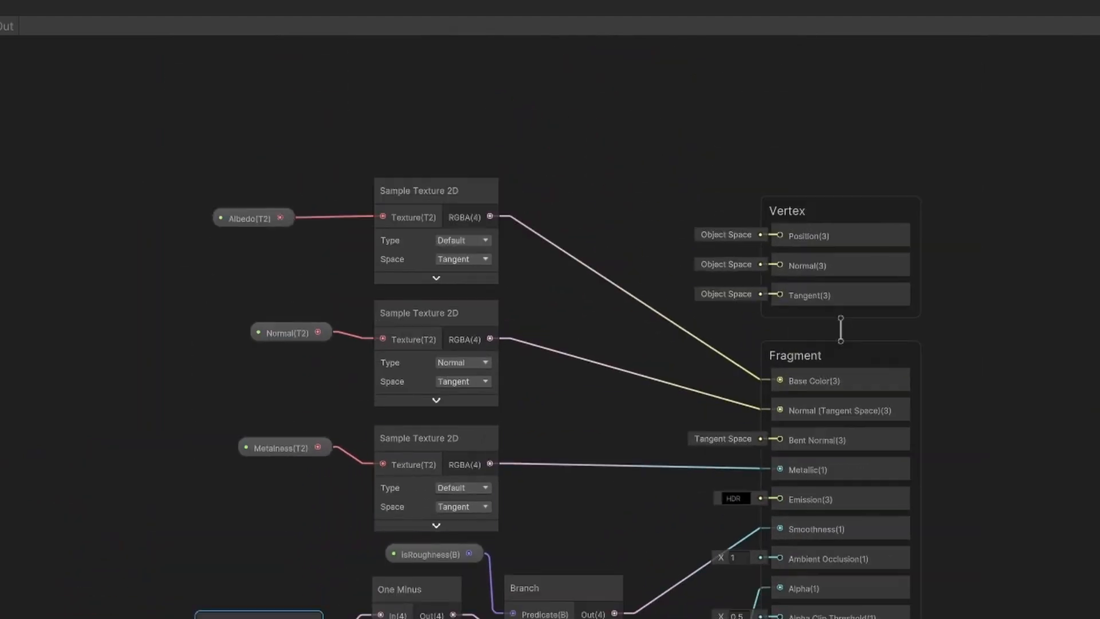
middle_drag(578, 258, 550, 314)
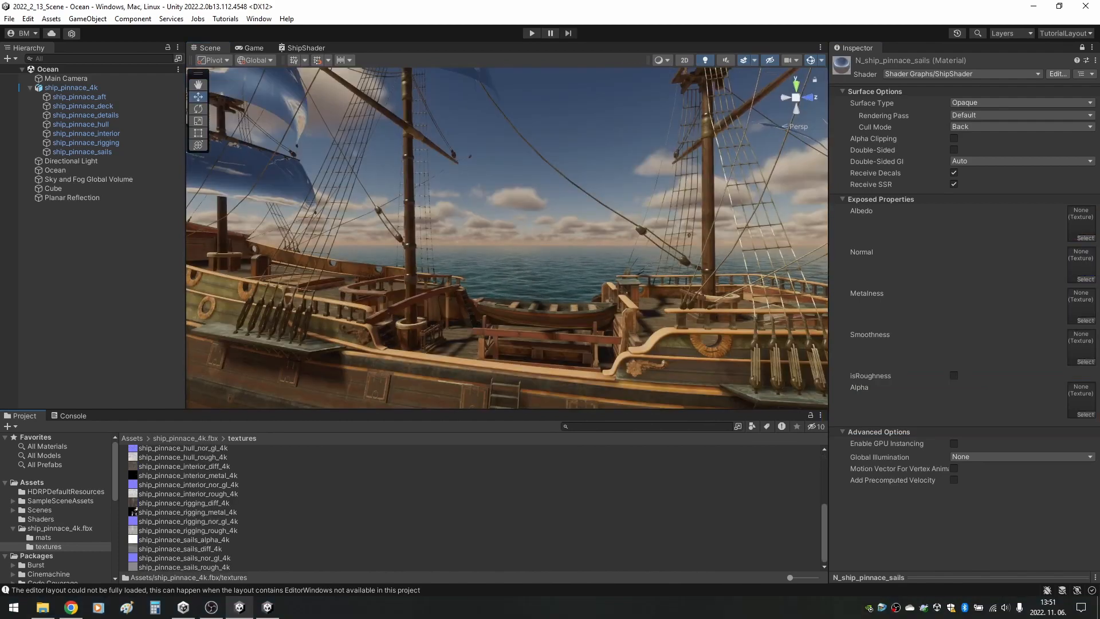
Assign the sails alpha texture, inspect the interior metal texture, and enable Double-Sided rendering.
drag(183, 539, 1081, 396)
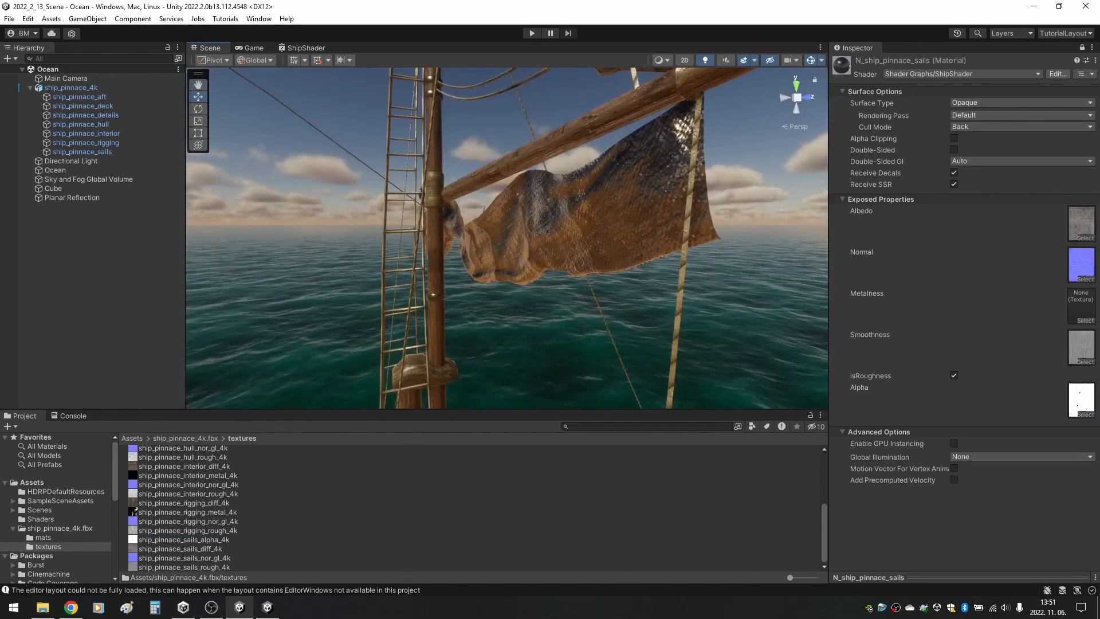
click(187, 475)
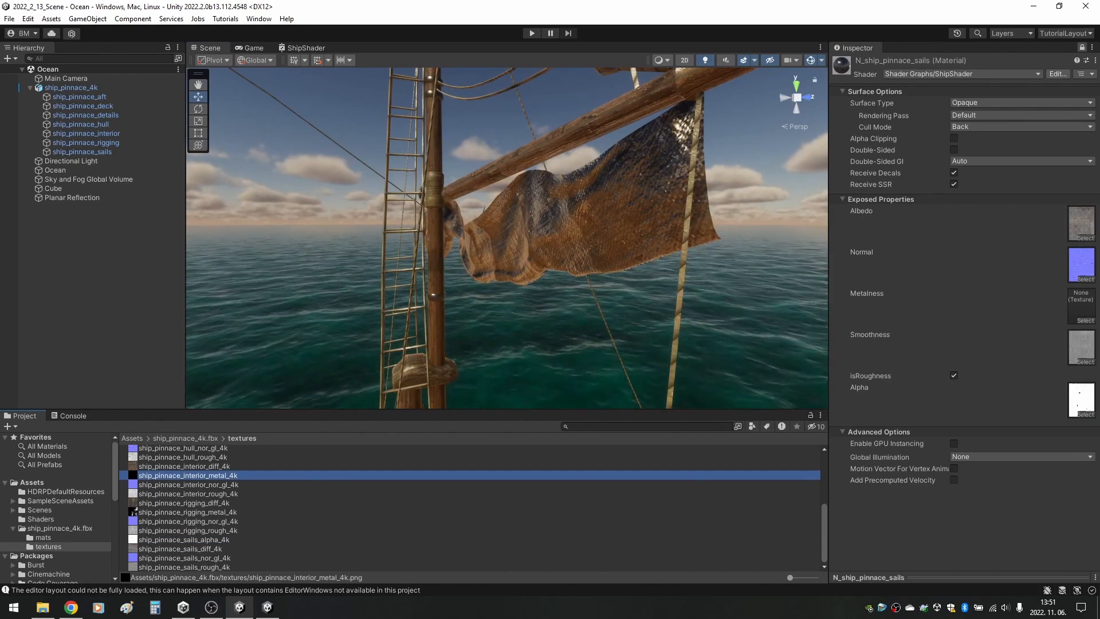
click(187, 474)
double_click(188, 474)
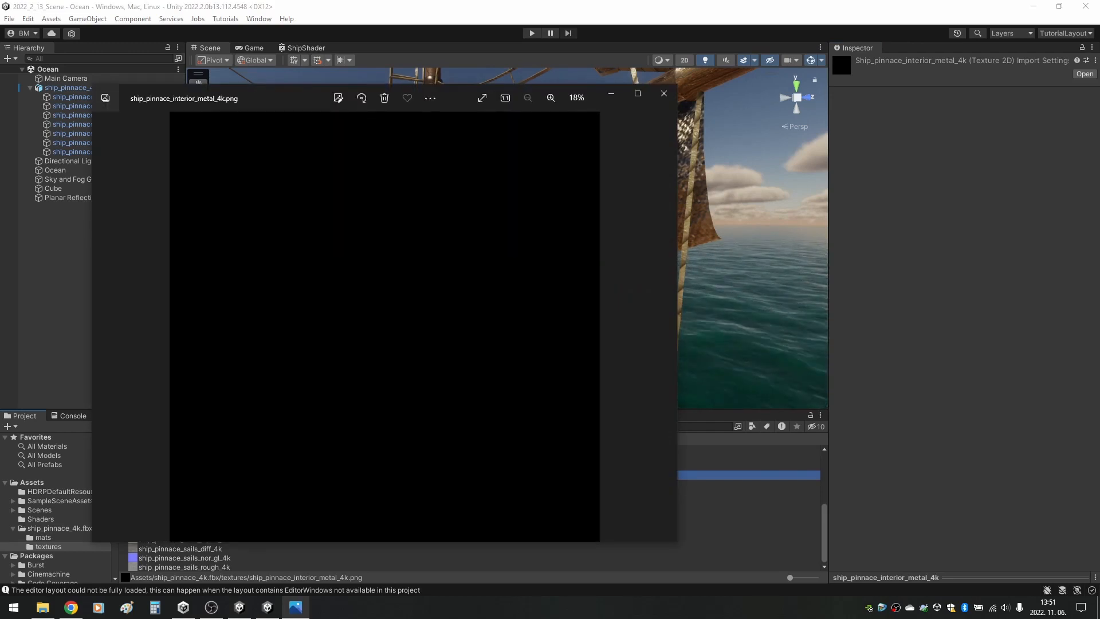
drag(455, 97, 576, 78)
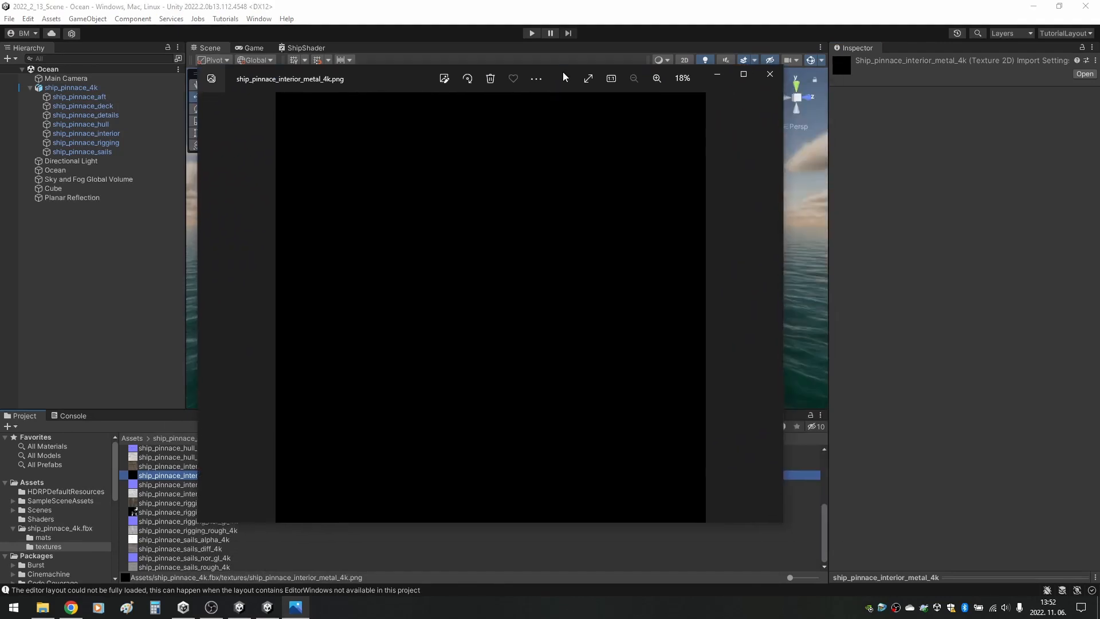
click(779, 75)
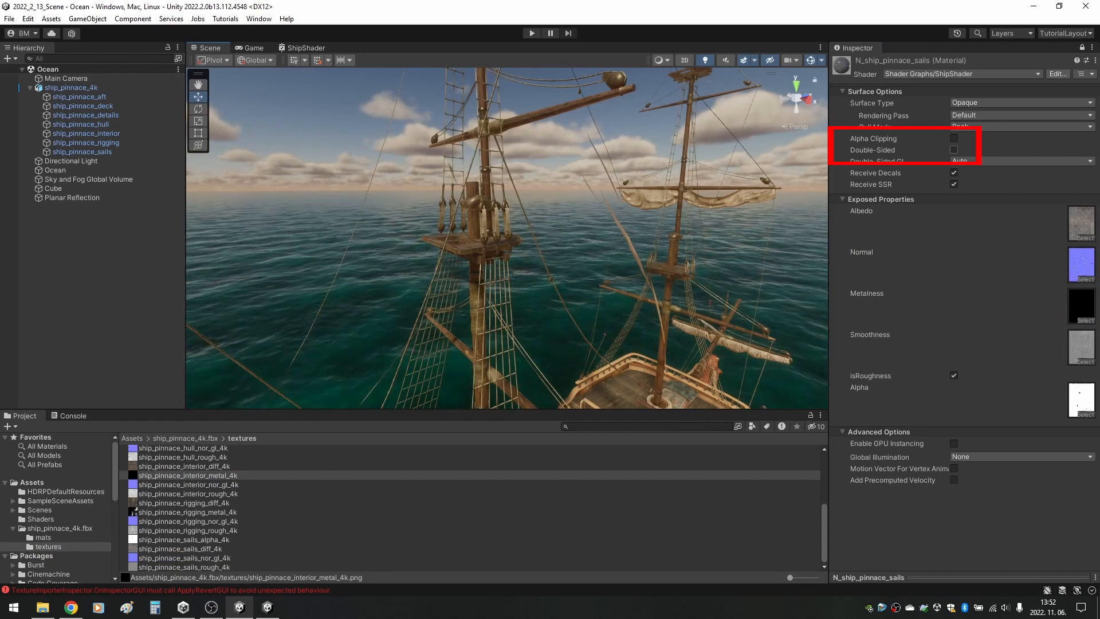
click(953, 149)
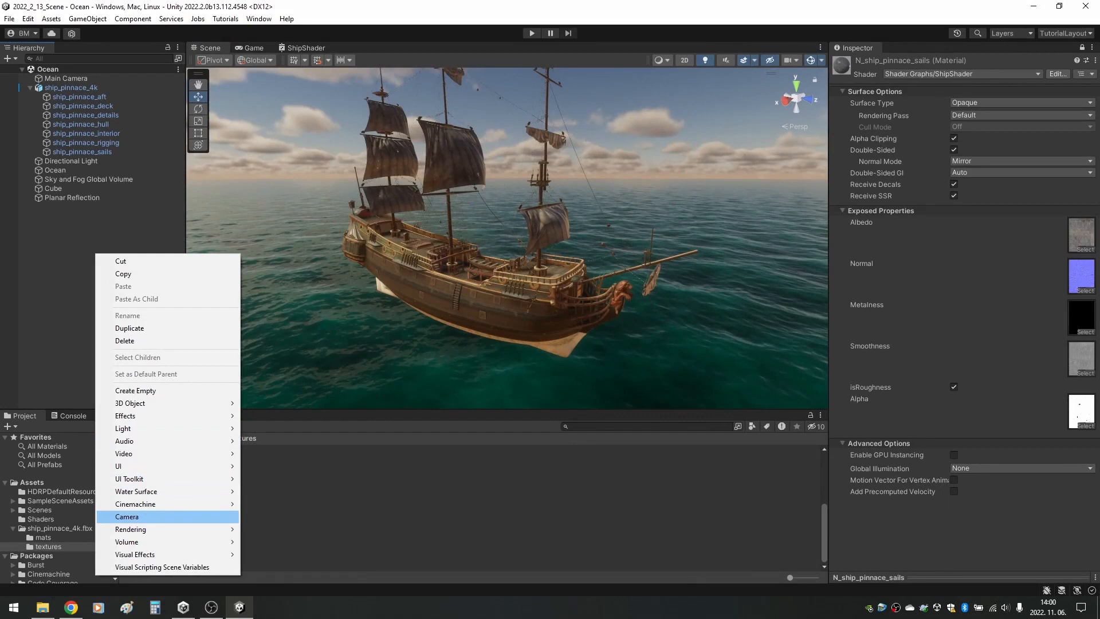
Add a Cinemachine Virtual Camera and orbit the Scene view around the ship.
click(292, 419)
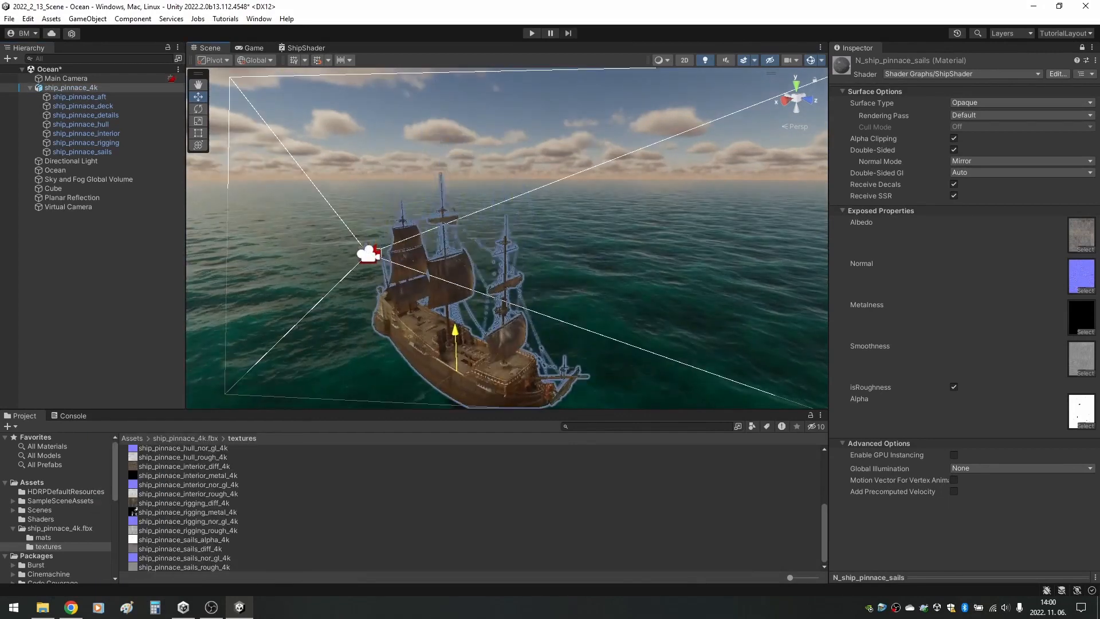
right_drag(516, 240, 430, 258)
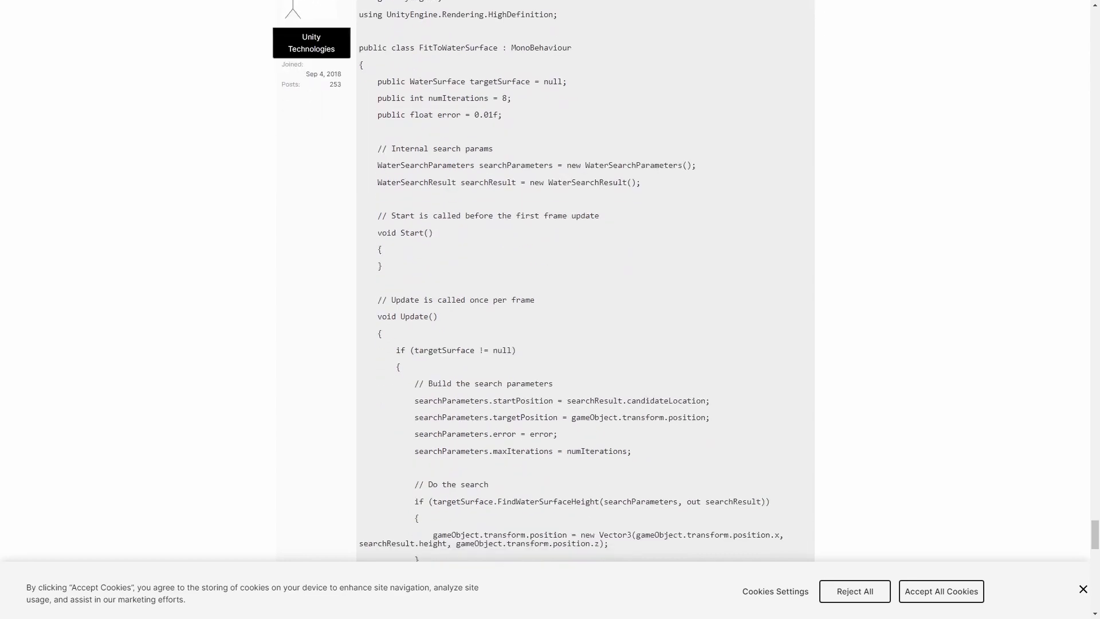
scroll(551, 309, down, 2)
scroll(551, 309, down, 2)
scroll(550, 310, up, 5)
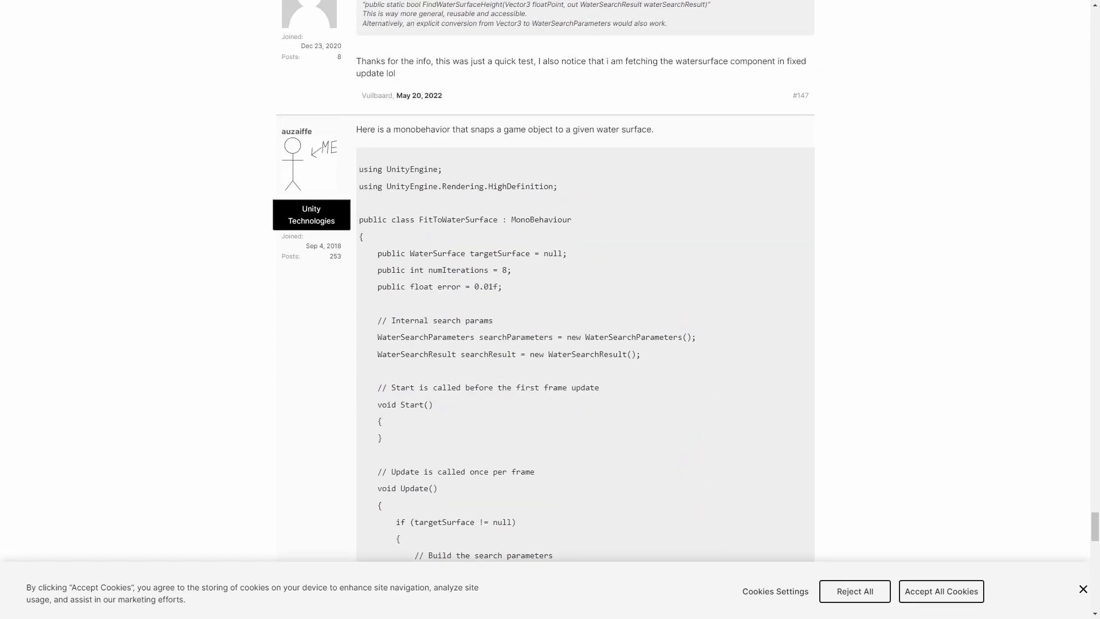
drag(359, 169, 517, 555)
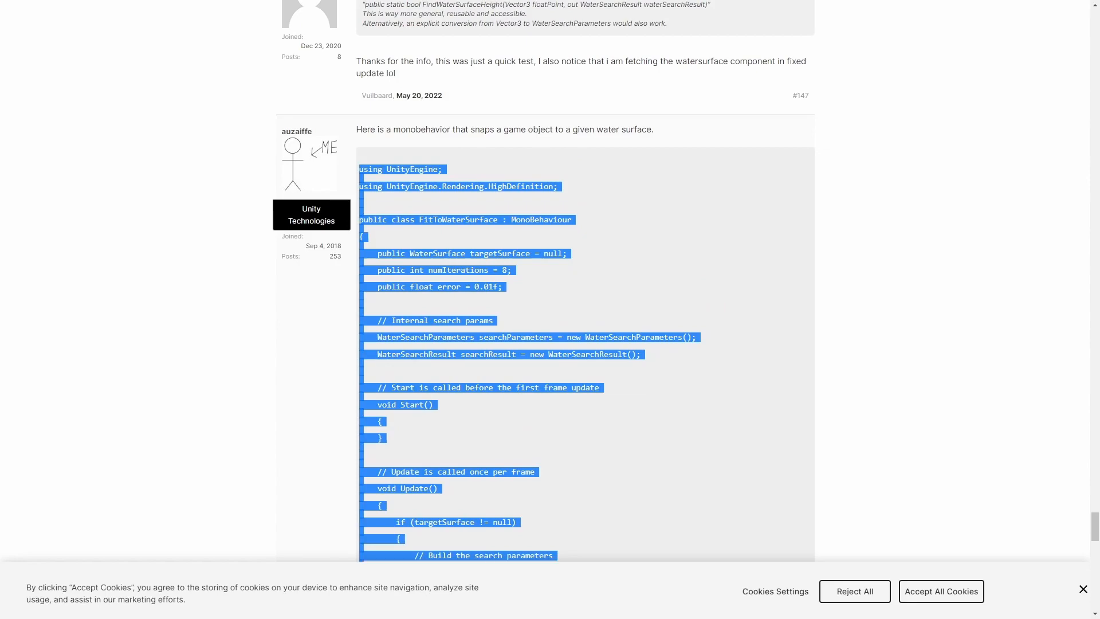
click(516, 430)
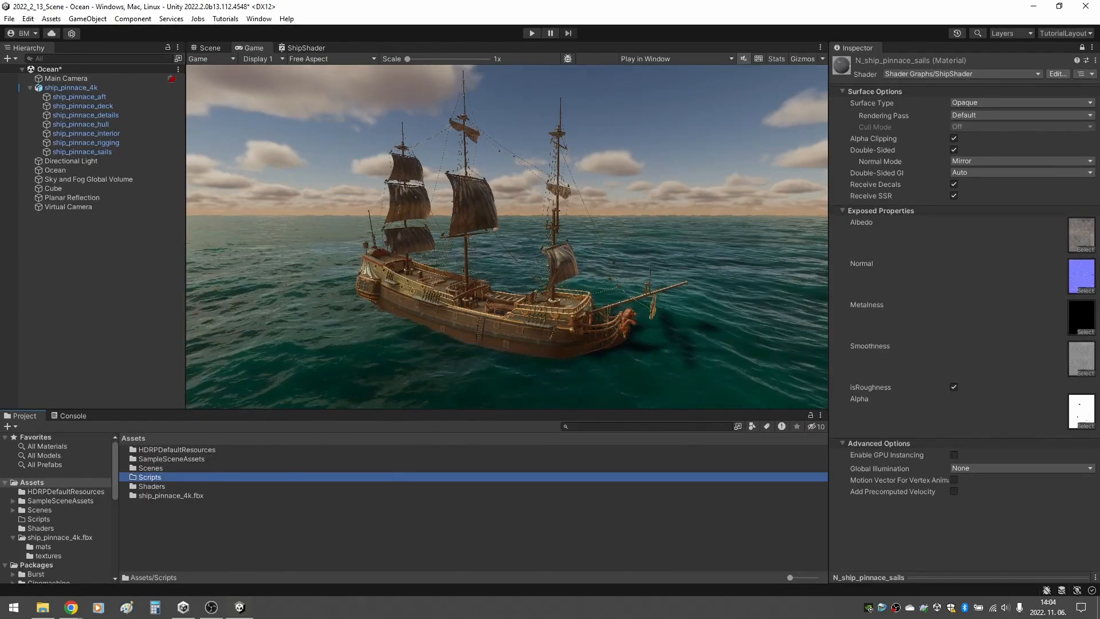
text(urface)
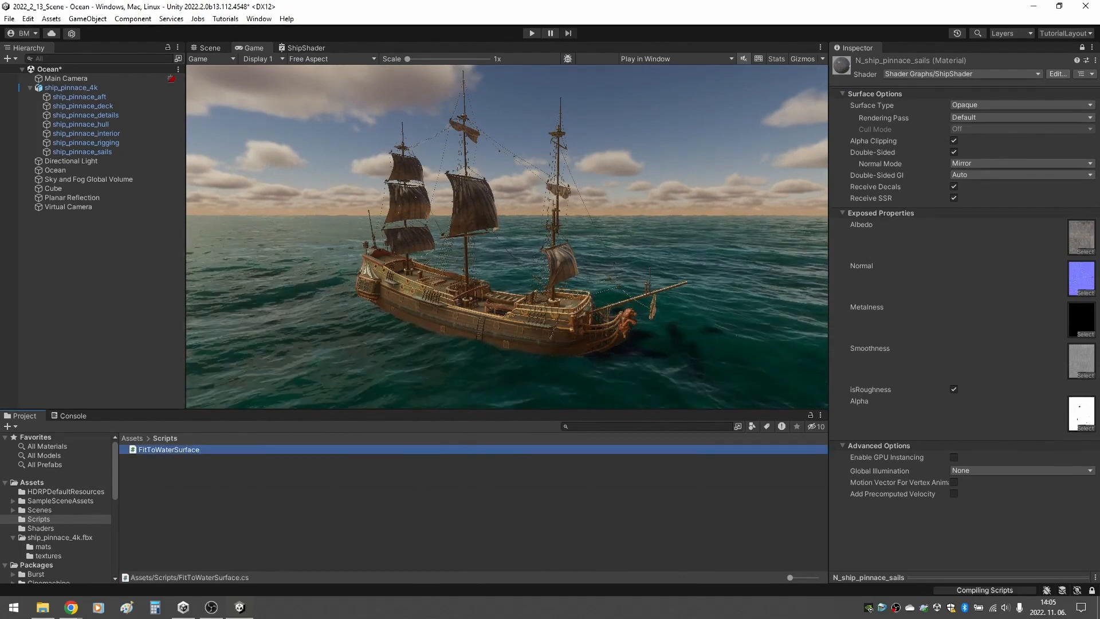
Name the new C# script FitToWaterSurface in Assets/Scripts.
key(Return)
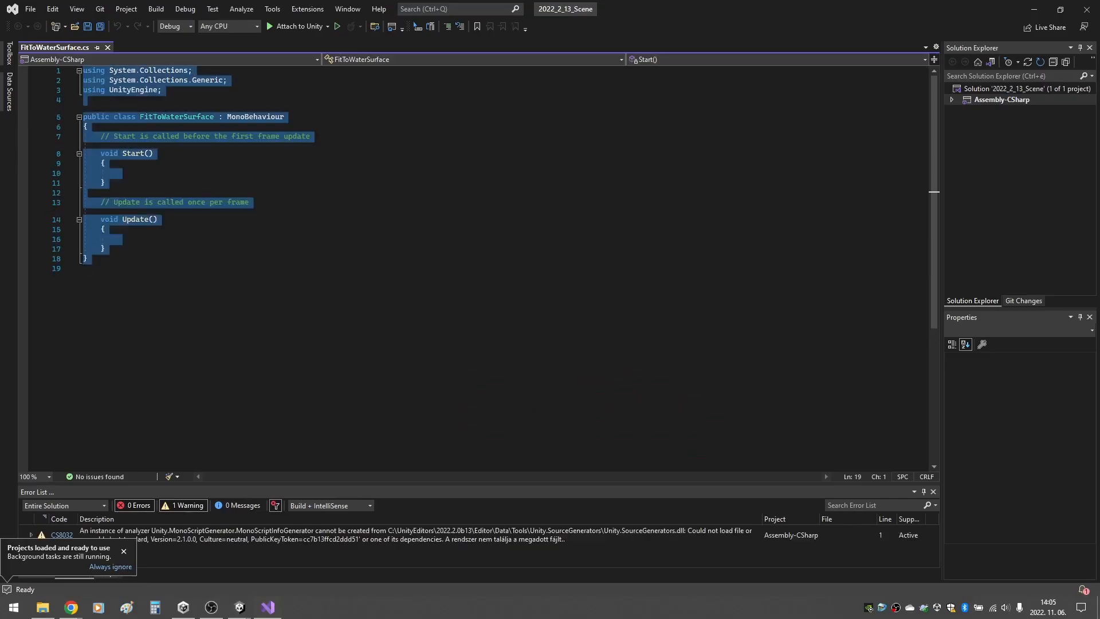
scroll(430, 258, up, 5)
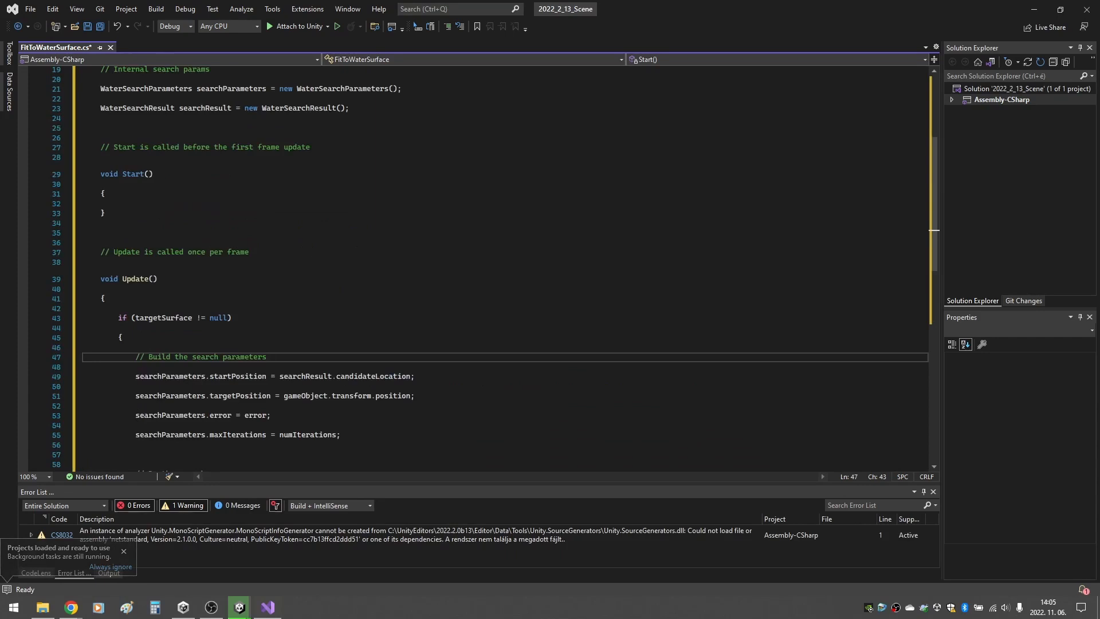
scroll(430, 258, up, 5)
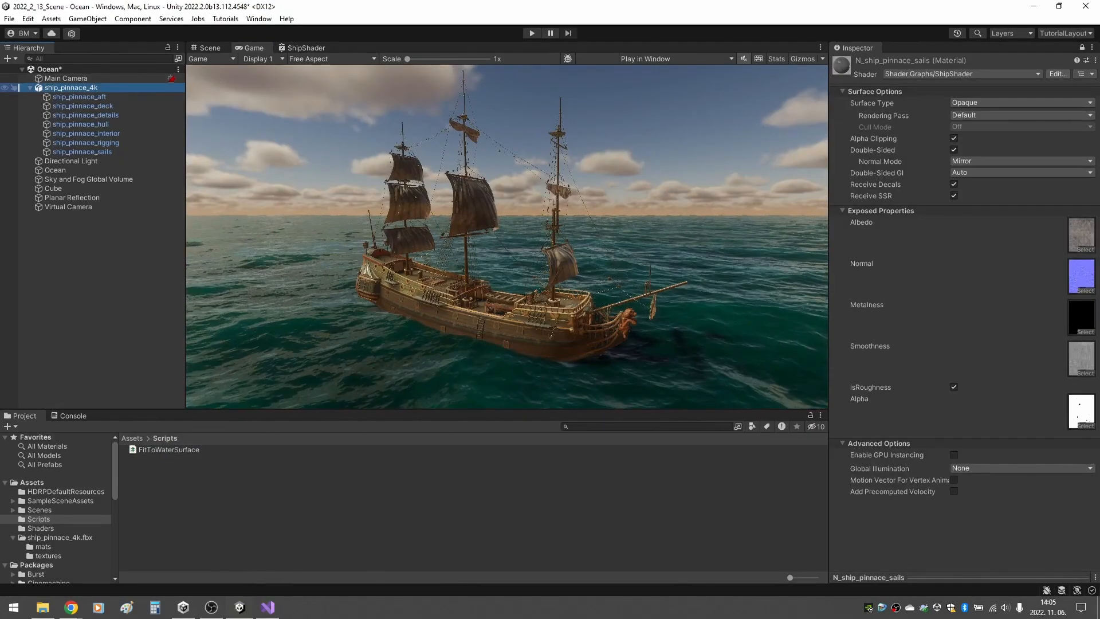
Create an empty object named ShipPivot and parent ship_pinnace_4k under it.
right_click(84, 87)
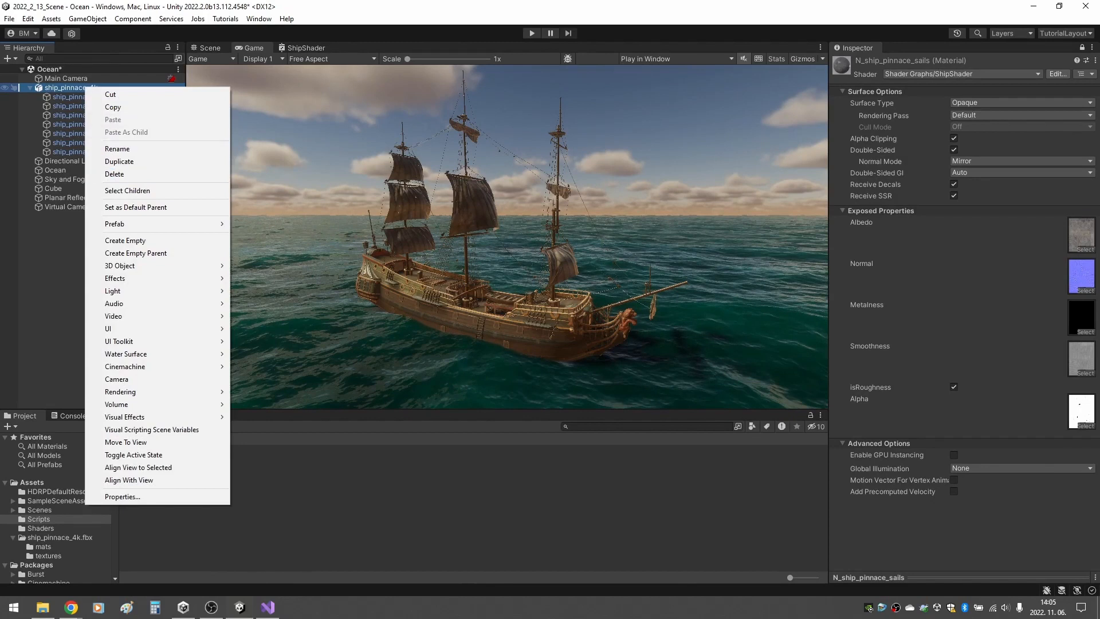
click(124, 240)
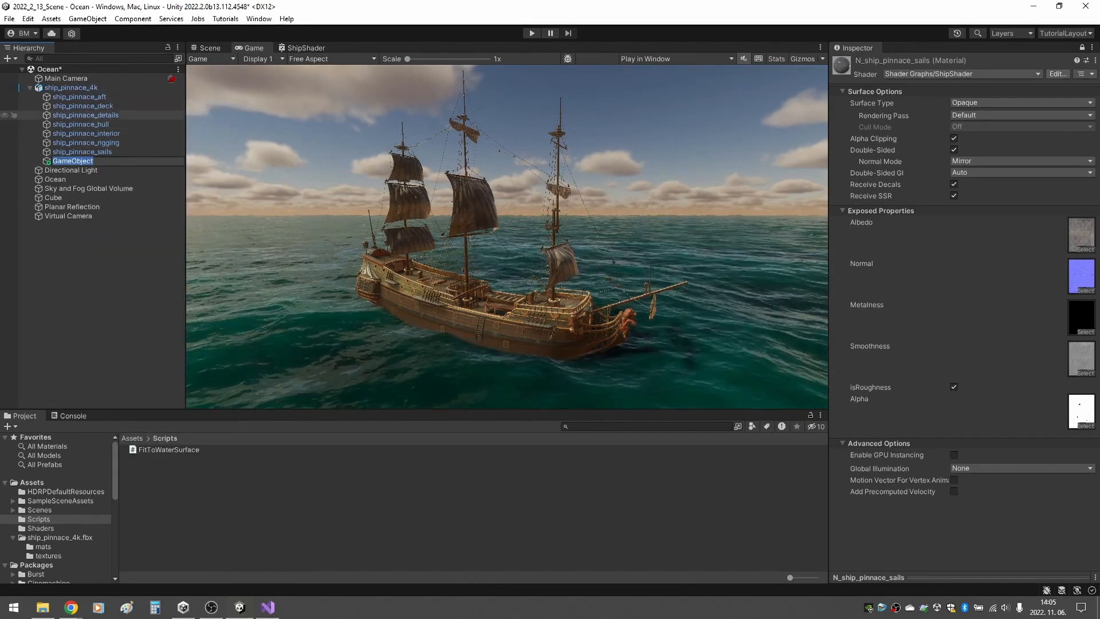
key(Return)
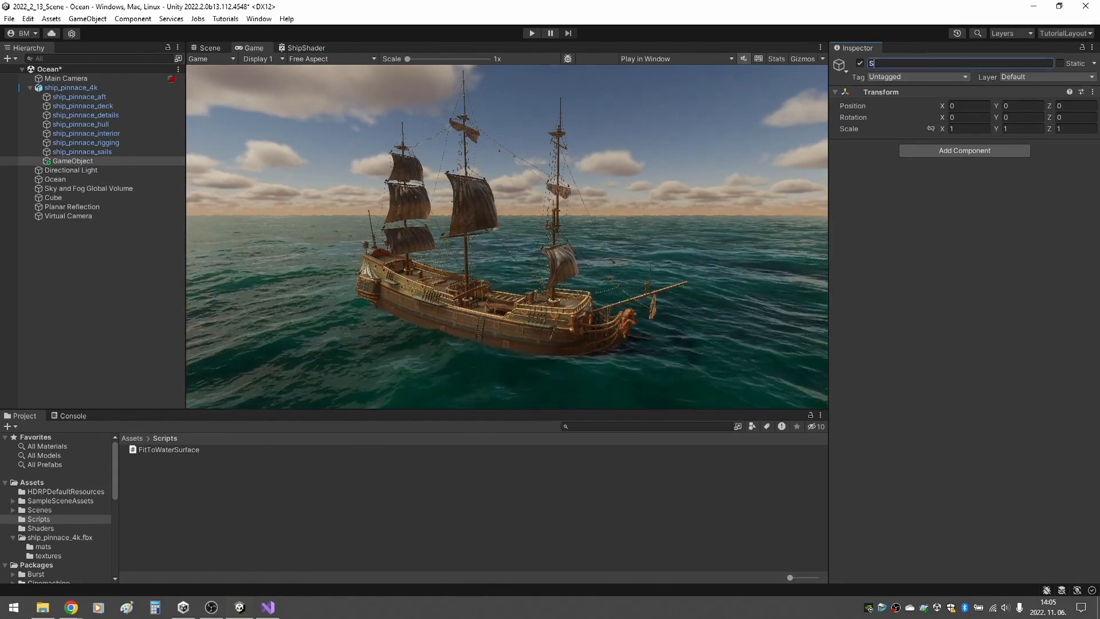
text(ShipA)
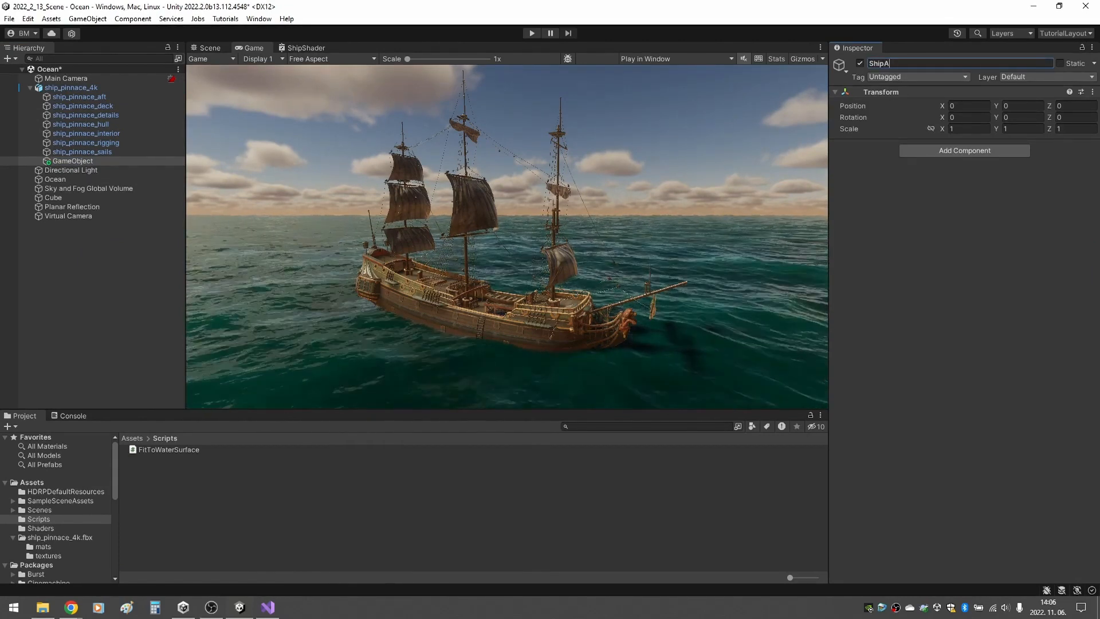
key(BackSpace)
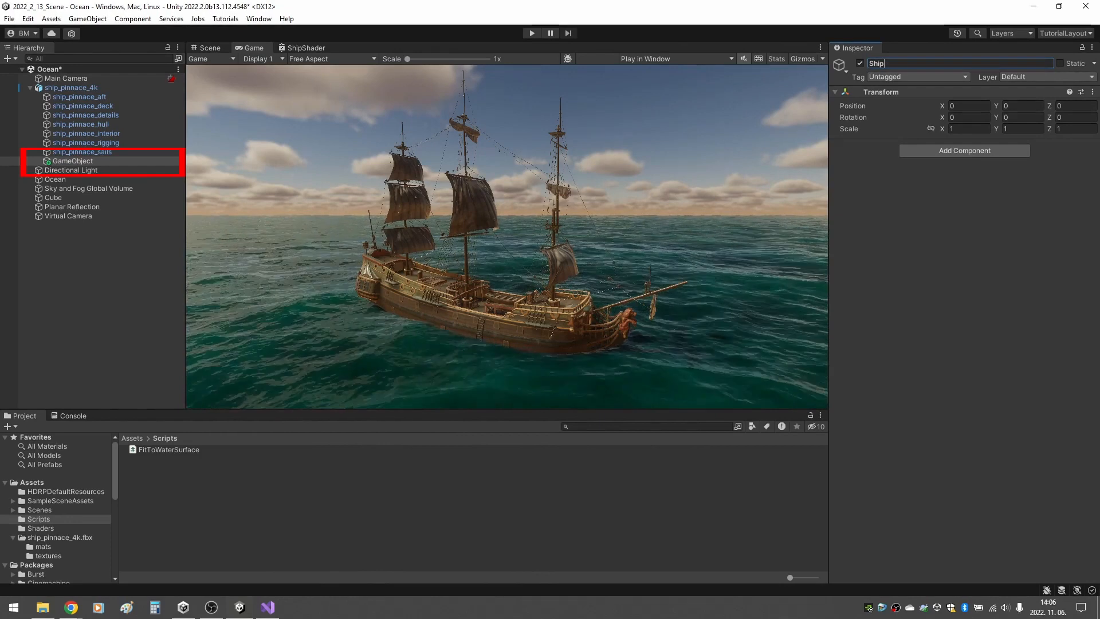
text(Pivot)
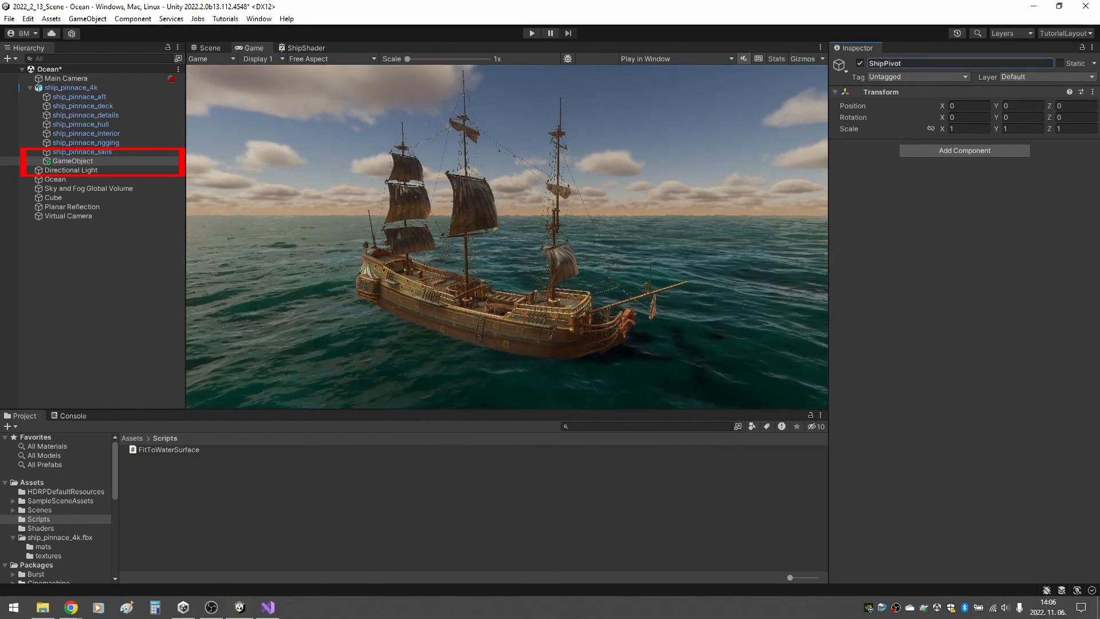
ctrl+click(15, 160)
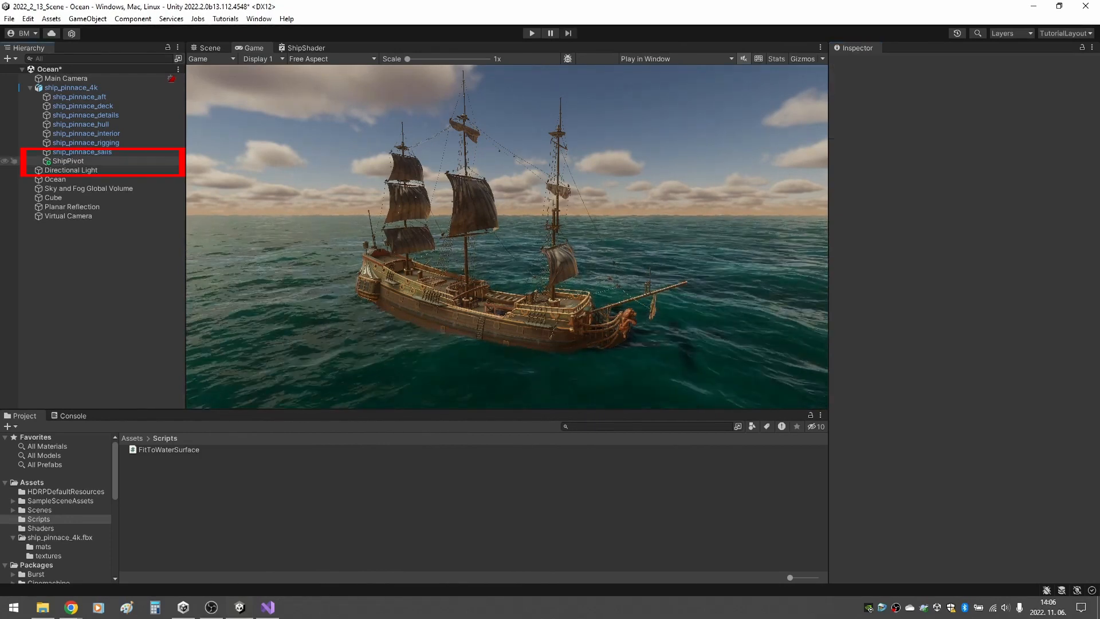
drag(67, 161, 61, 86)
click(39, 96)
Give ShipPivot a Fit To Water Surface component targeting Ocean, then select the leftover Cube for deletion.
click(60, 87)
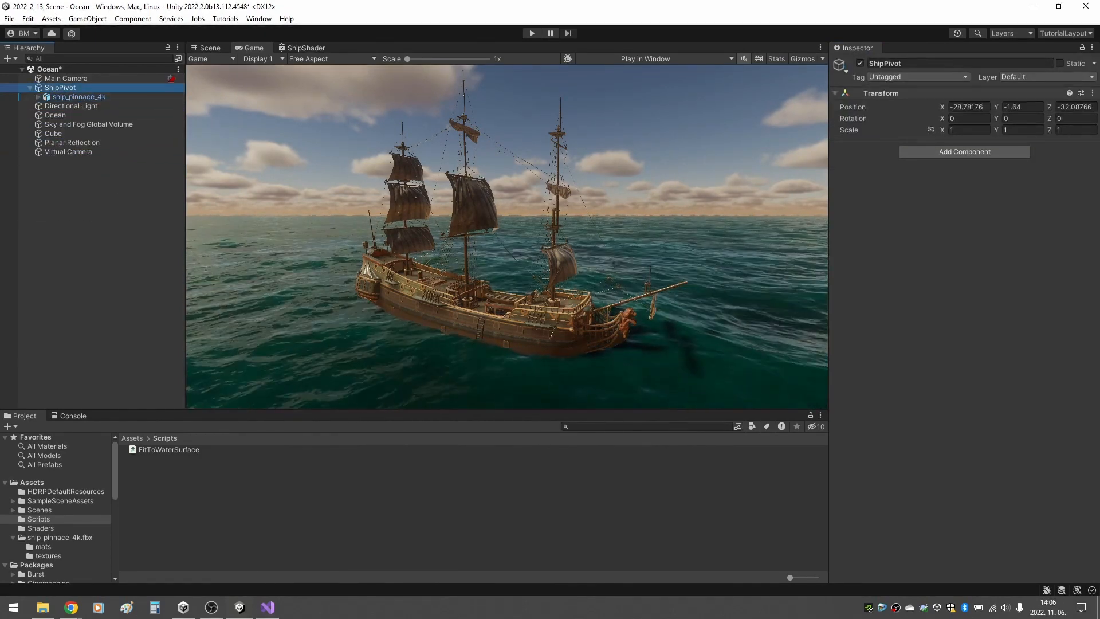
click(964, 151)
text(fi)
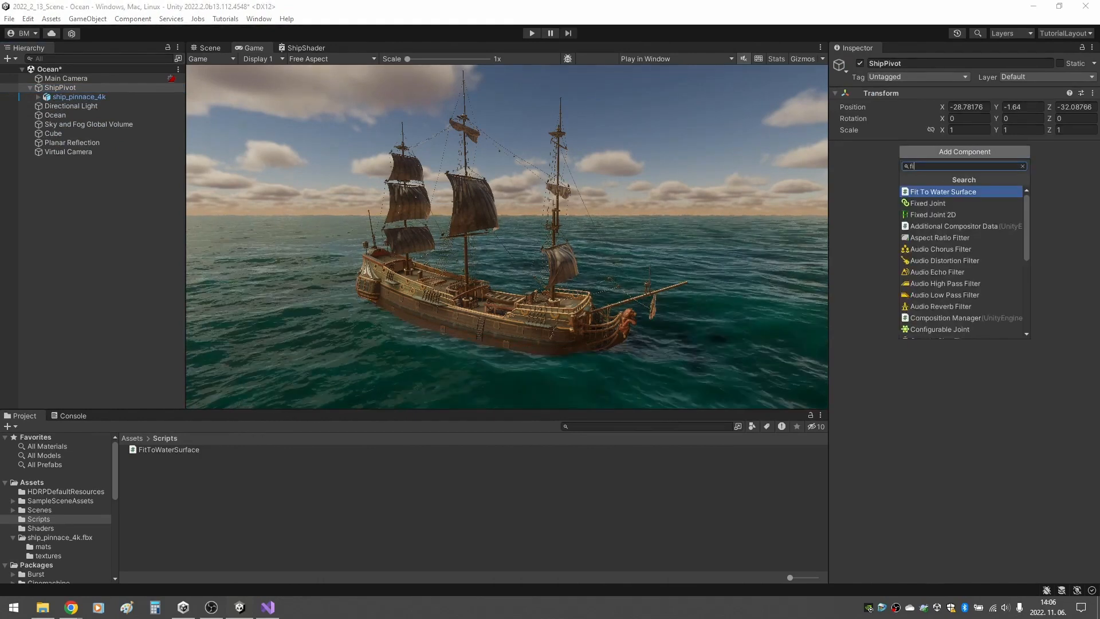
text(t)
key(Return)
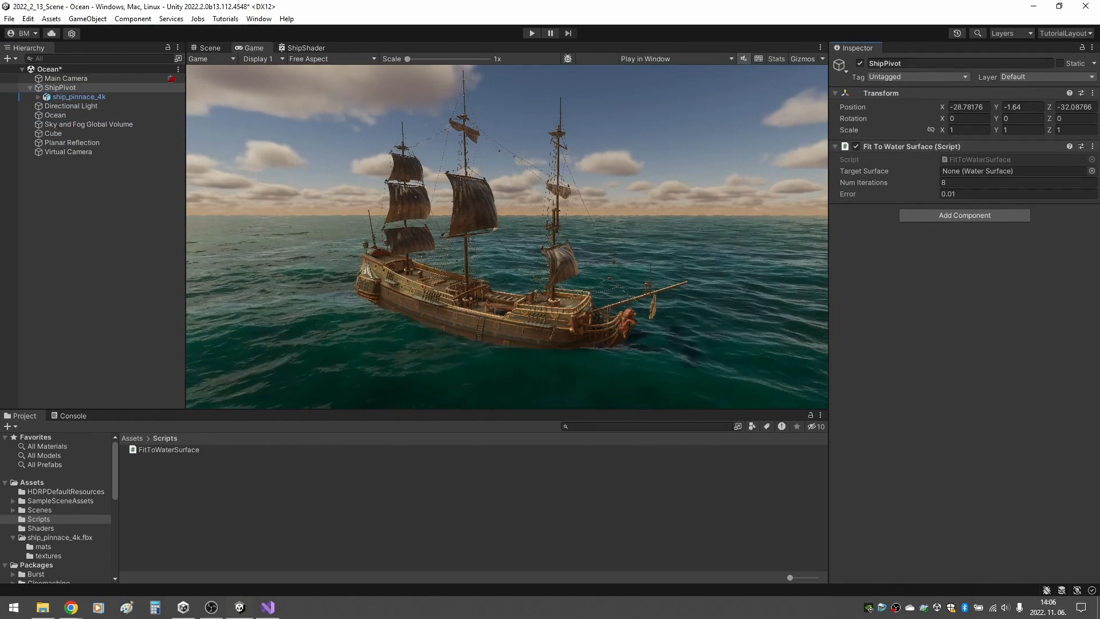
click(1015, 171)
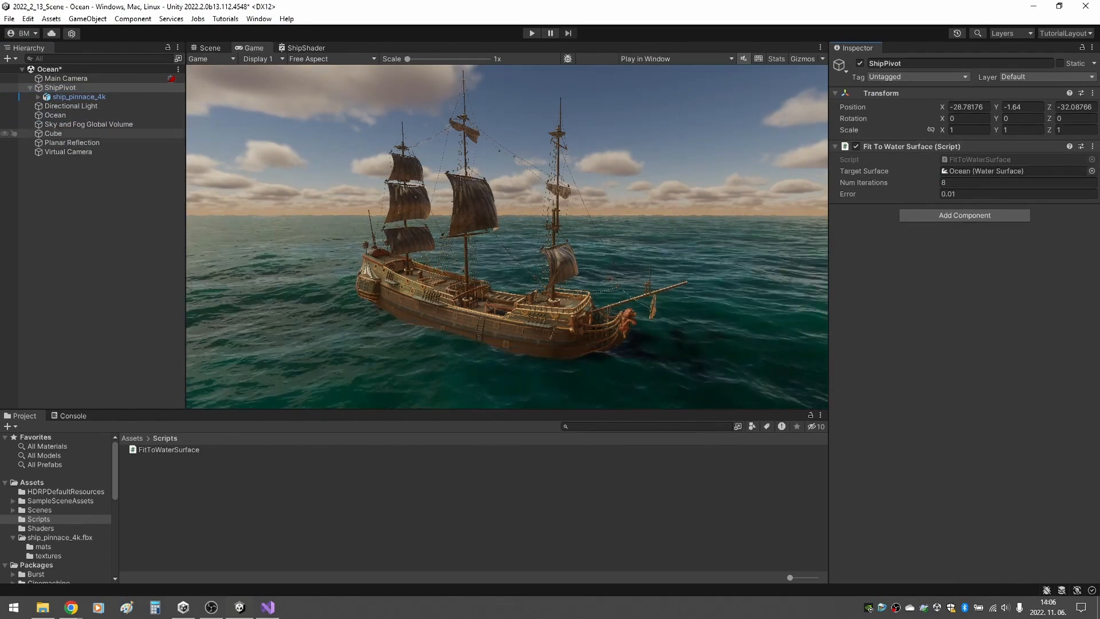
click(53, 133)
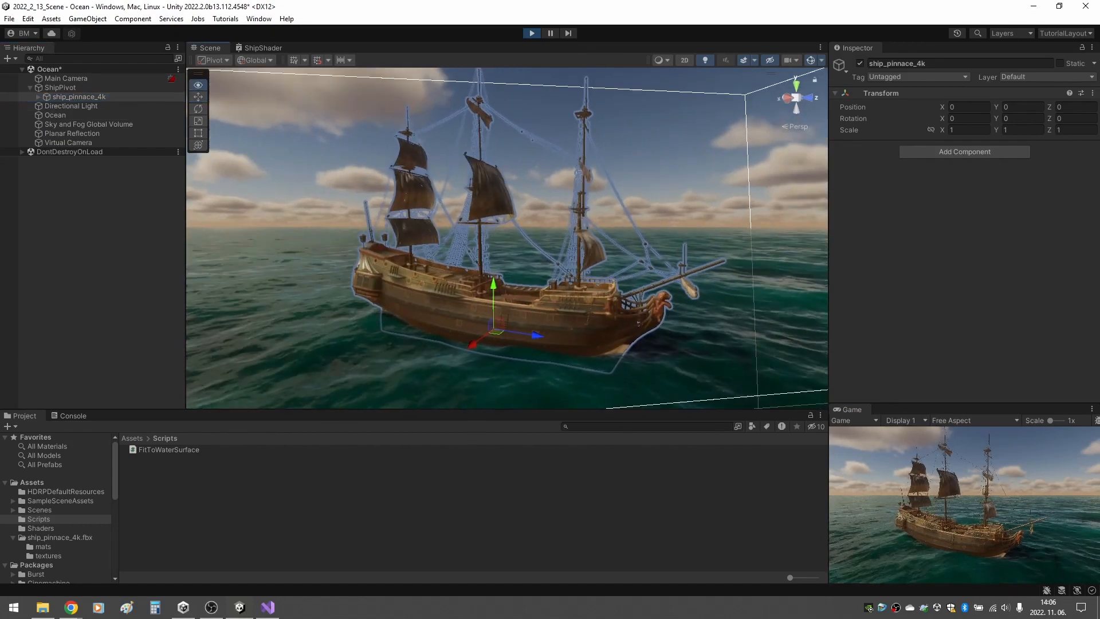
Test the ship's depth in Play mode, then set its Position Y to -0.8.
drag(996, 107, 980, 107)
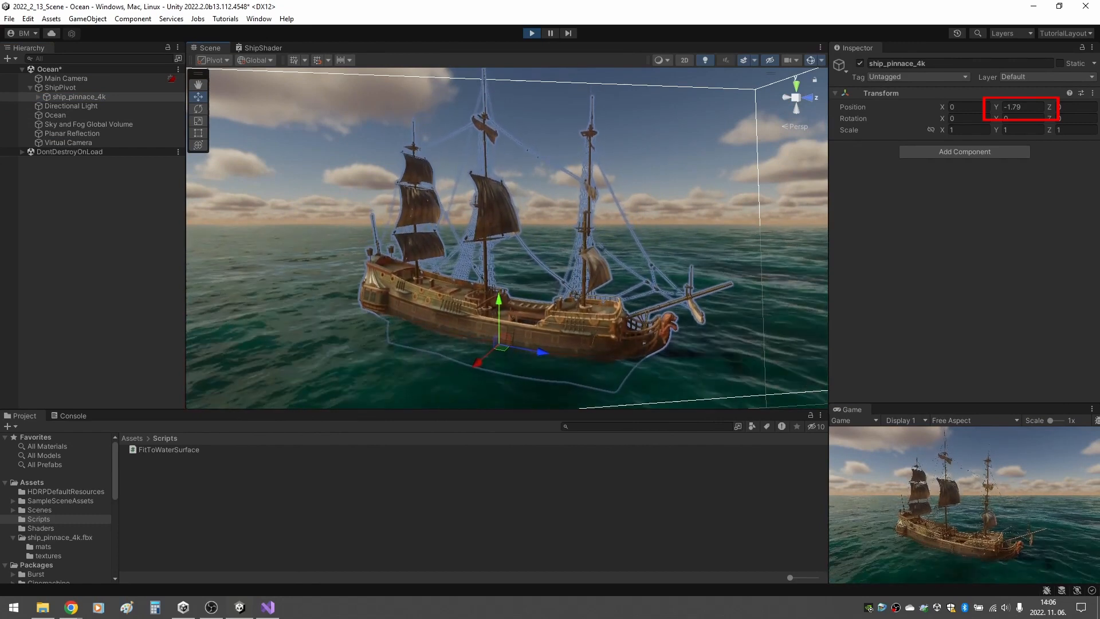
drag(499, 303, 499, 301)
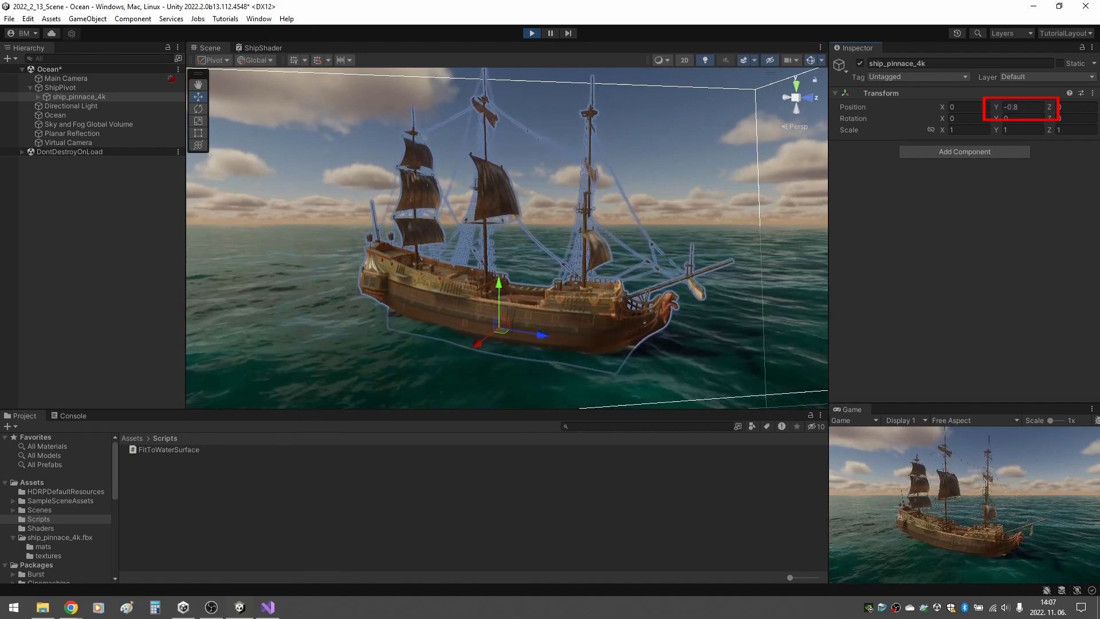
key(ctrl+p)
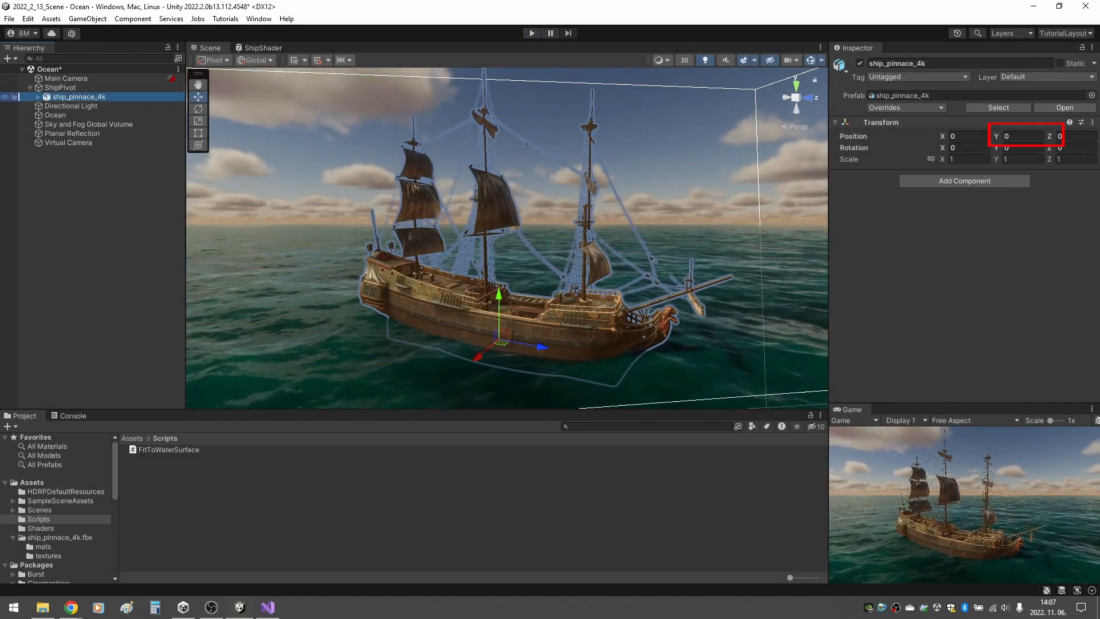
click(1023, 136)
text(-0.8)
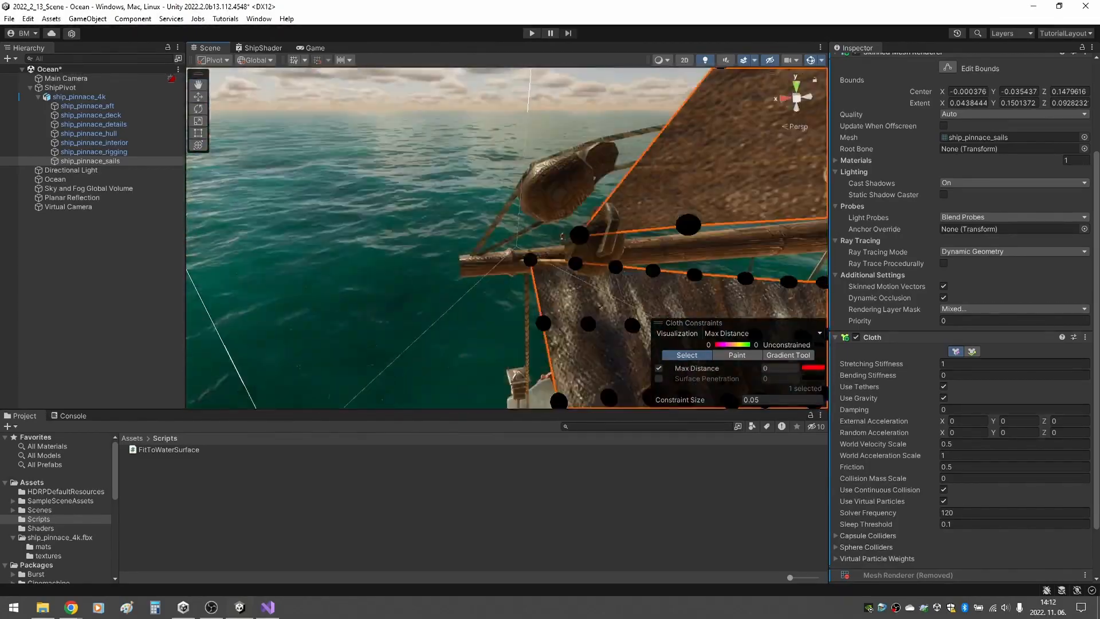
Add a Cloth component to ship_pinnace_sails and run the game to test the sails.
key(ctrl+p)
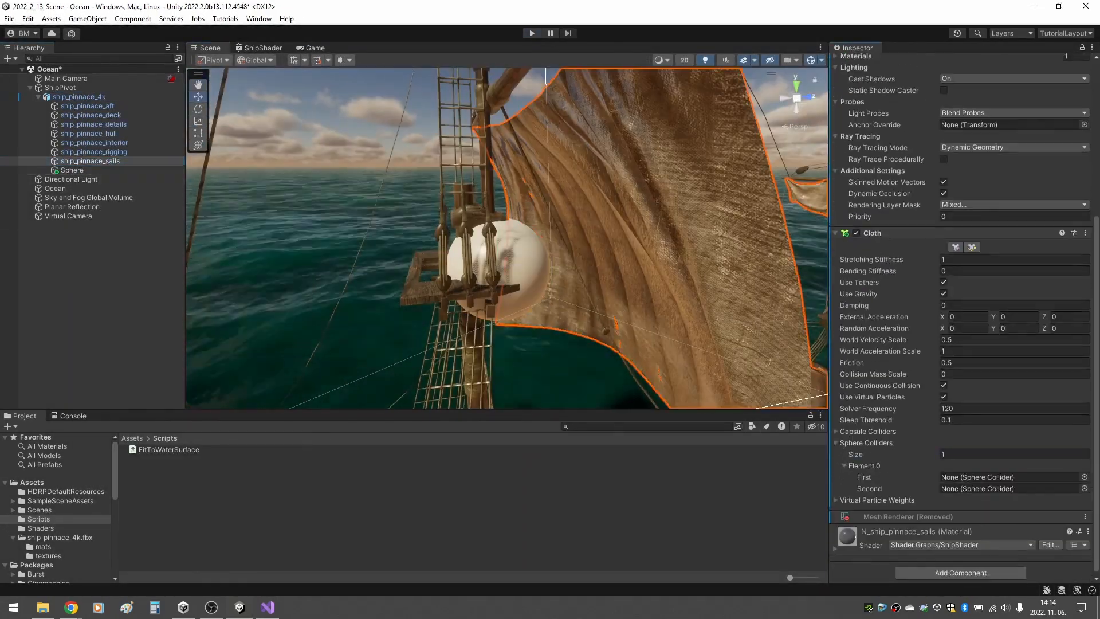
key(ctrl+p)
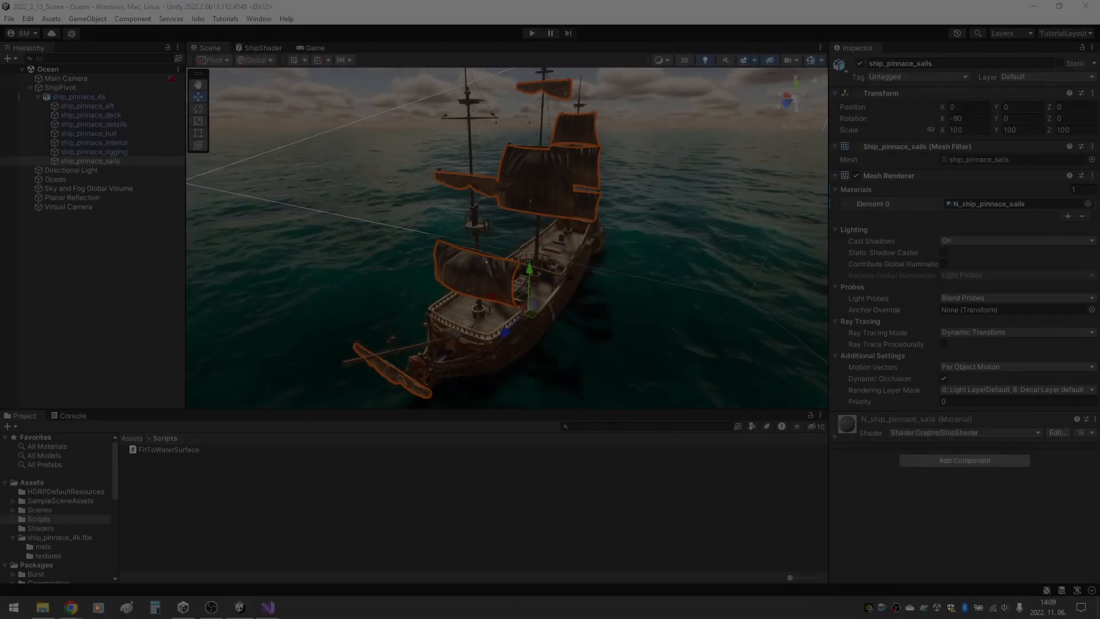
text(cloth)
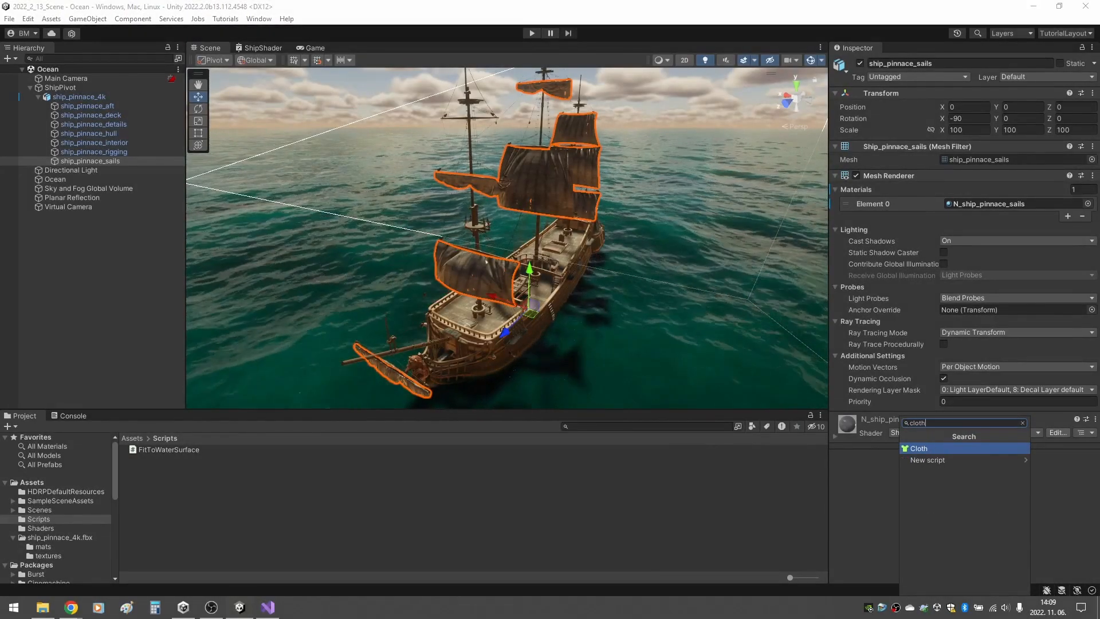
key(Return)
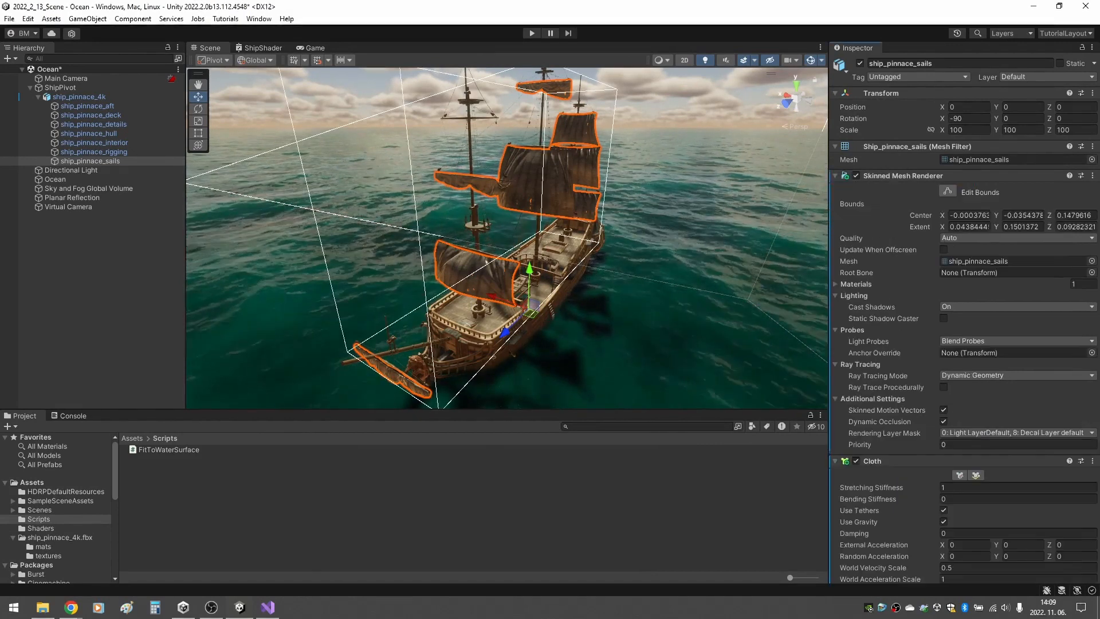
scroll(963, 345, down, 3)
click(1015, 333)
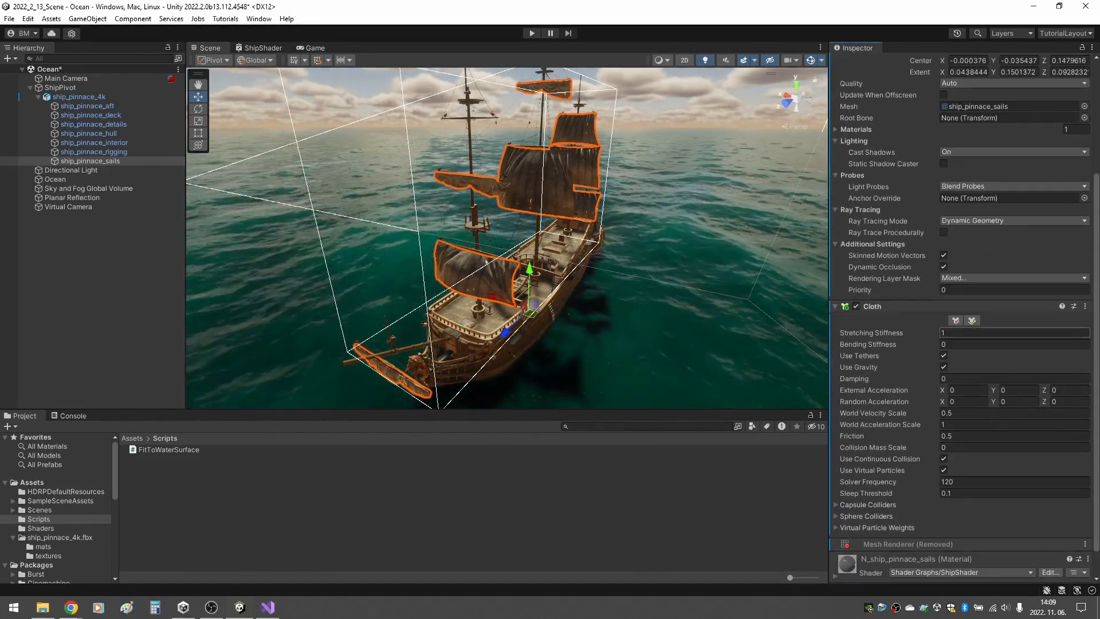
right_drag(344, 293, 362, 283)
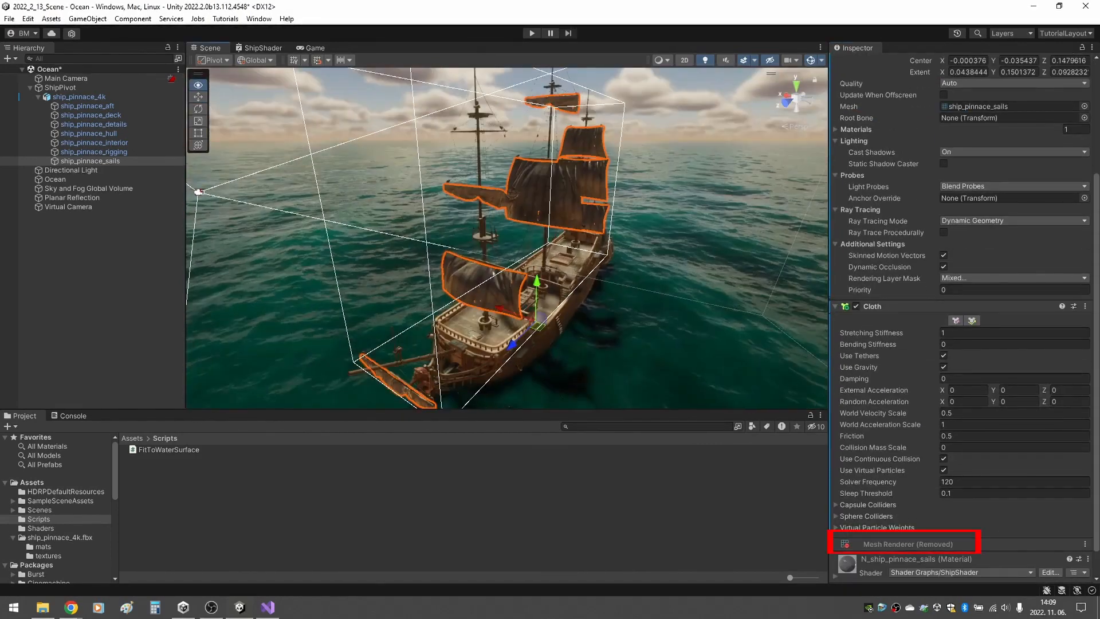
key(ctrl+p)
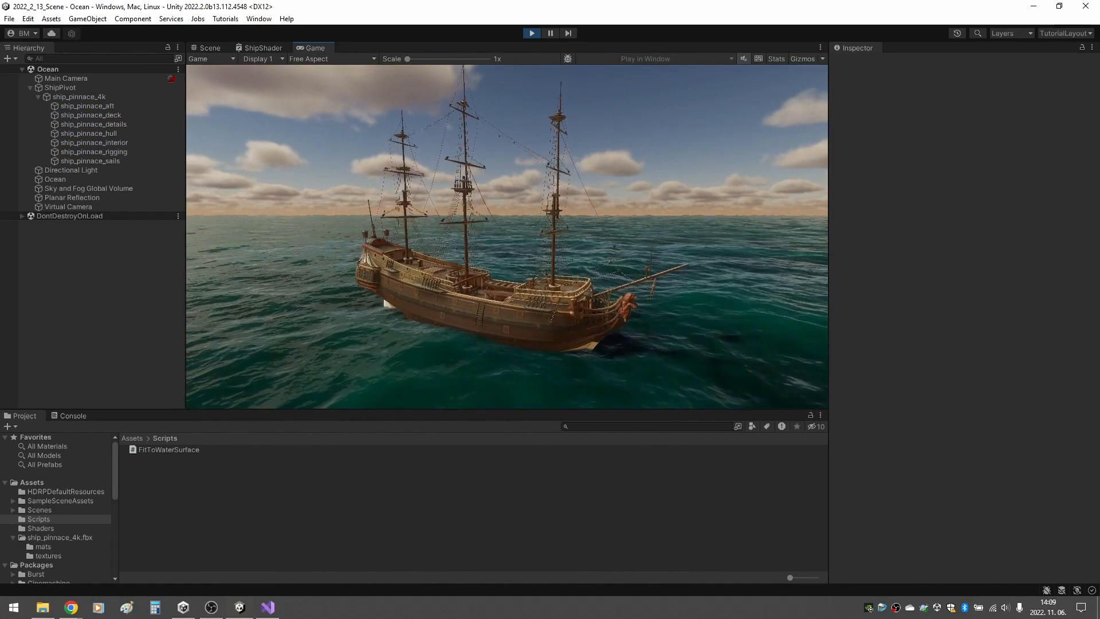
In Cloth constraint editing, select the sails' top-edge vertices and pin them with Max Distance 0.
key(ctrl+p)
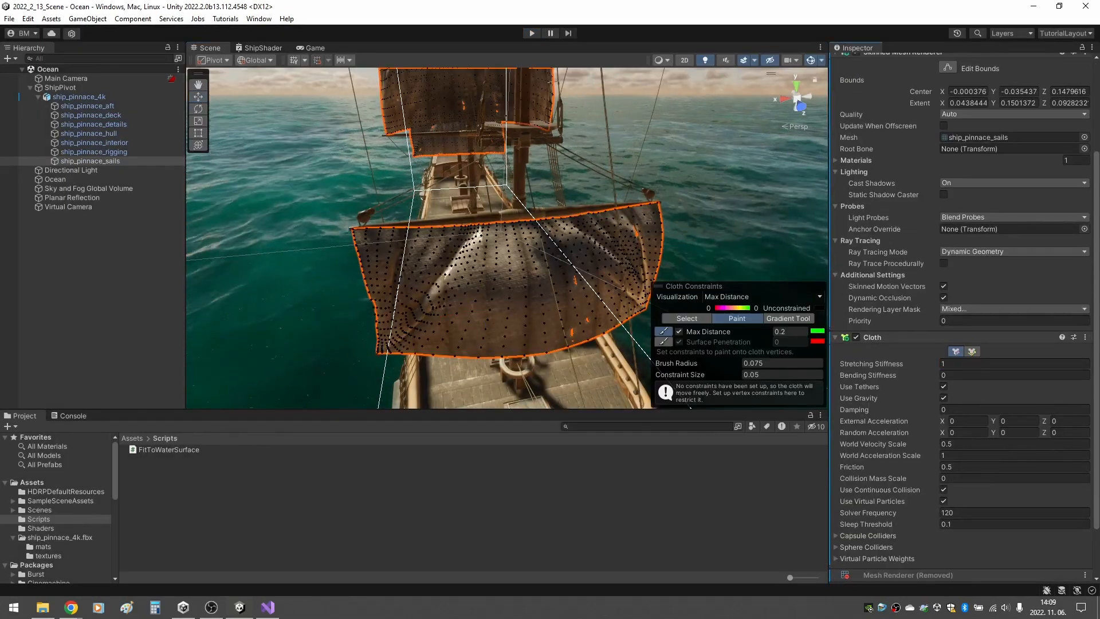
scroll(507, 241, up, 4)
scroll(507, 241, up, 4)
scroll(507, 241, up, 4)
scroll(507, 241, up, 3)
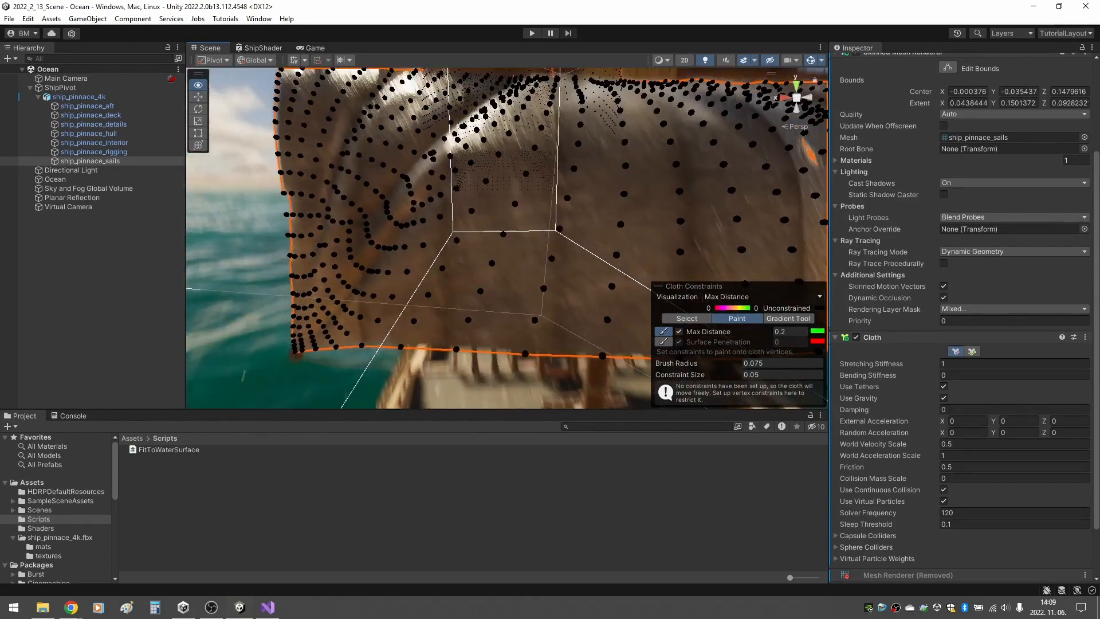
mouse_move(508, 241)
right_down()
mouse_move(508, 112)
mouse_move(448, 240)
mouse_move(344, 241)
right_up()
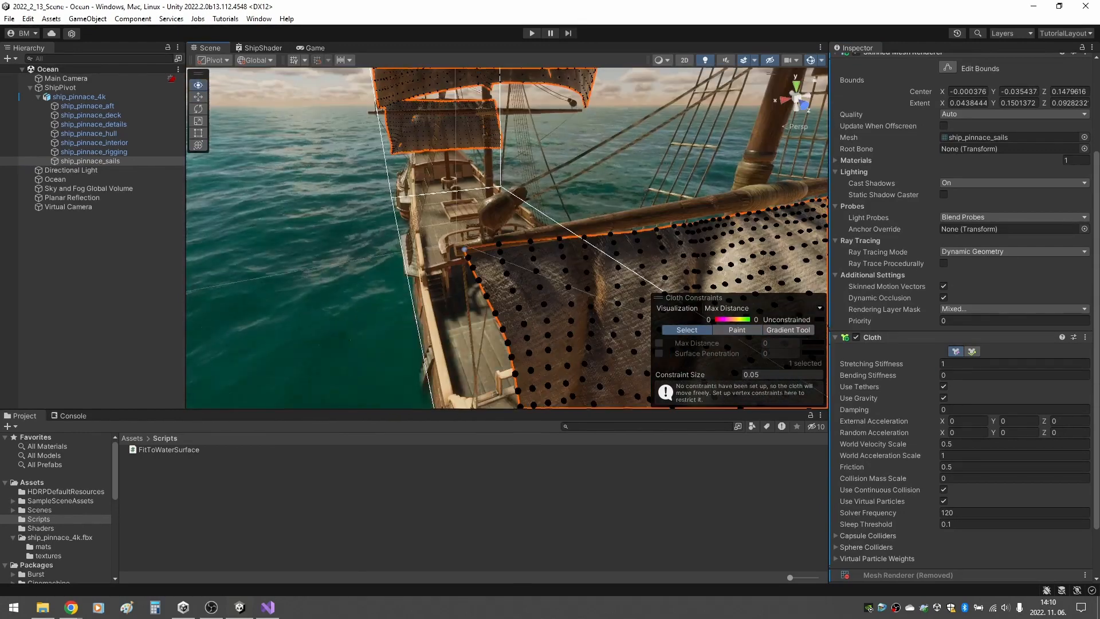
right_drag(507, 242, 430, 185)
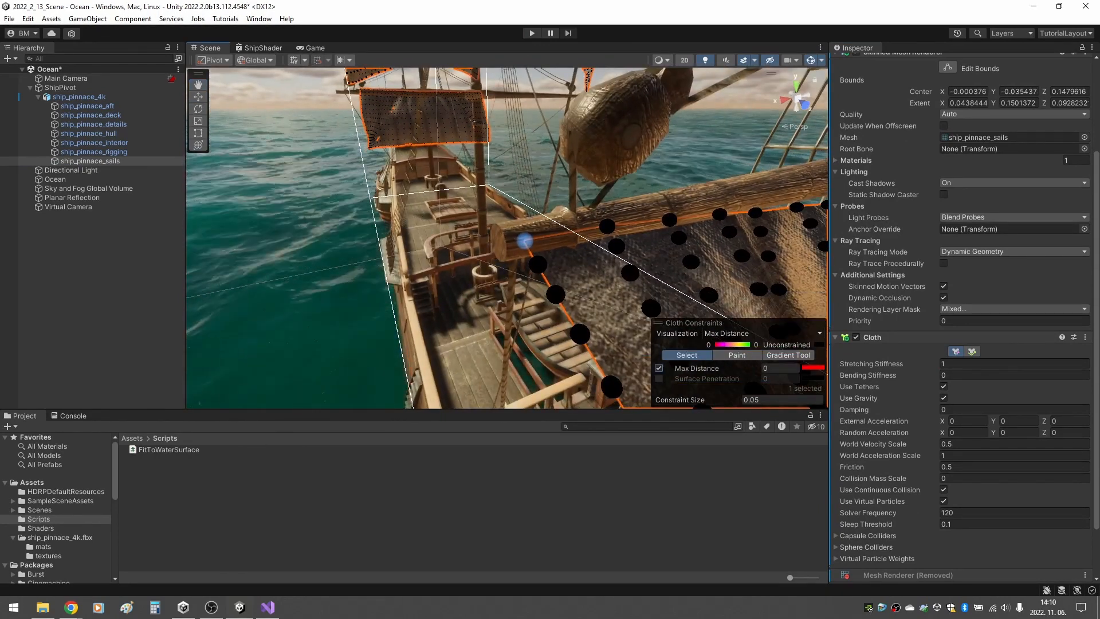
right_drag(508, 241, 482, 310)
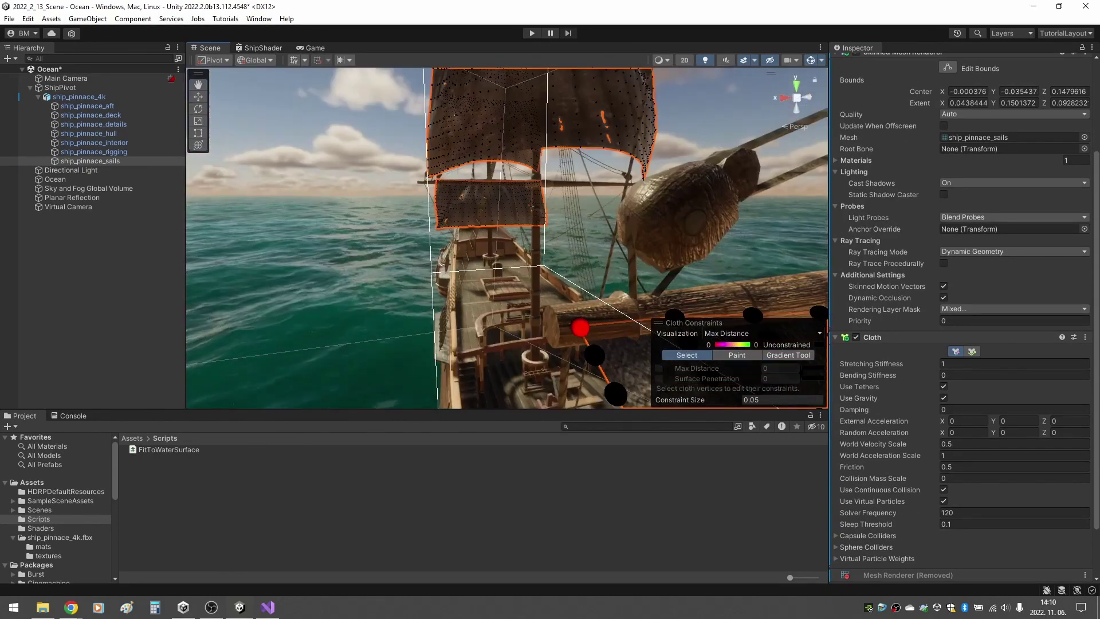
right_drag(507, 240, 507, 189)
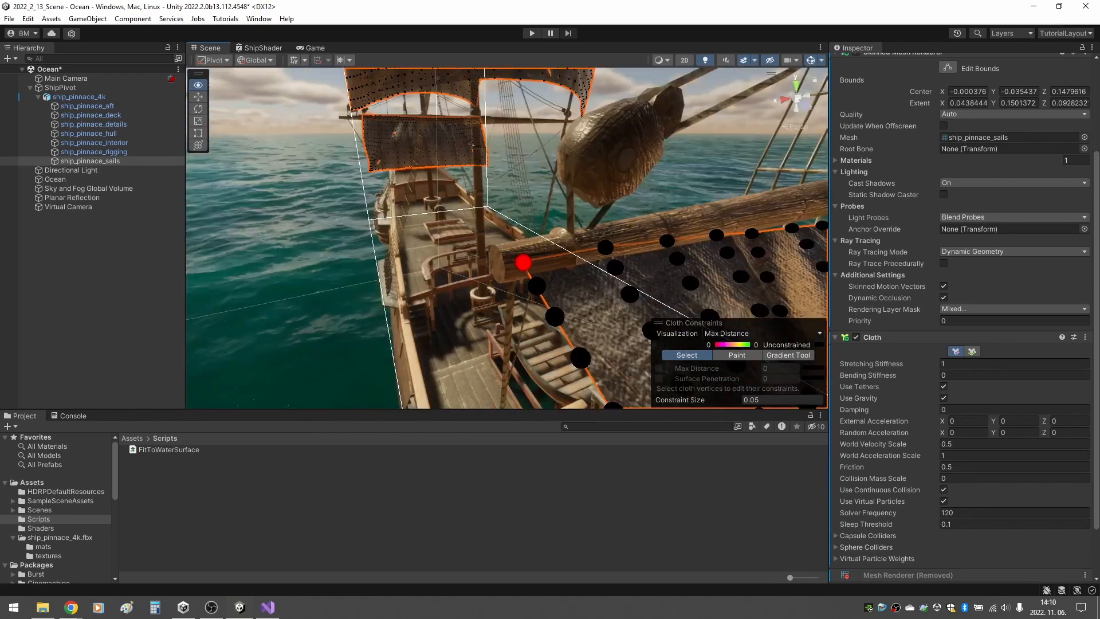
right_drag(507, 240, 611, 206)
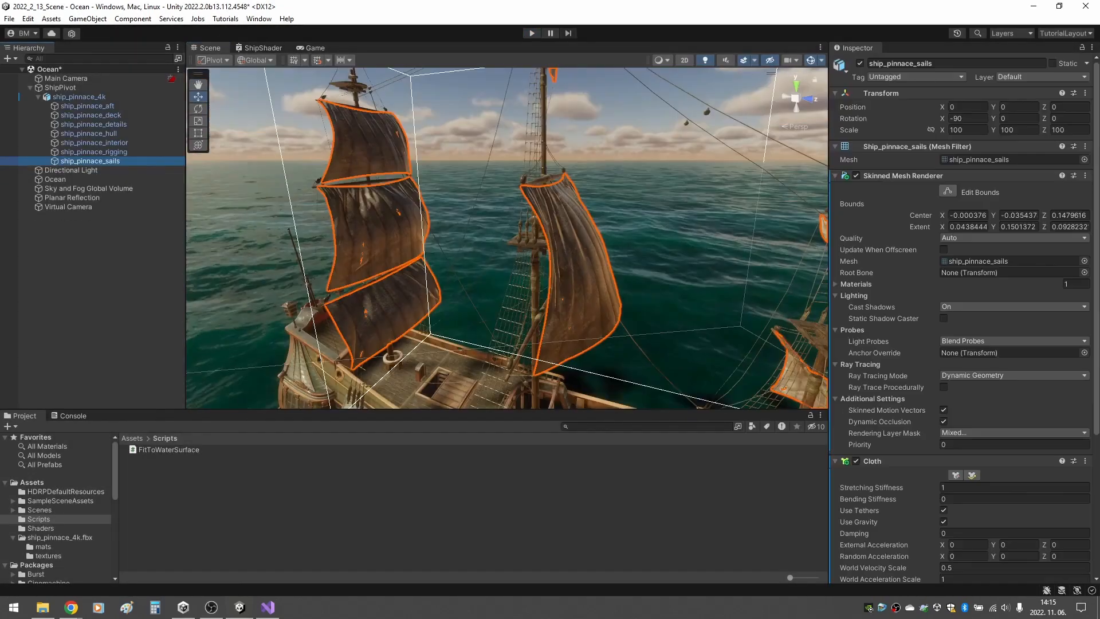
scroll(964, 344, down, 4)
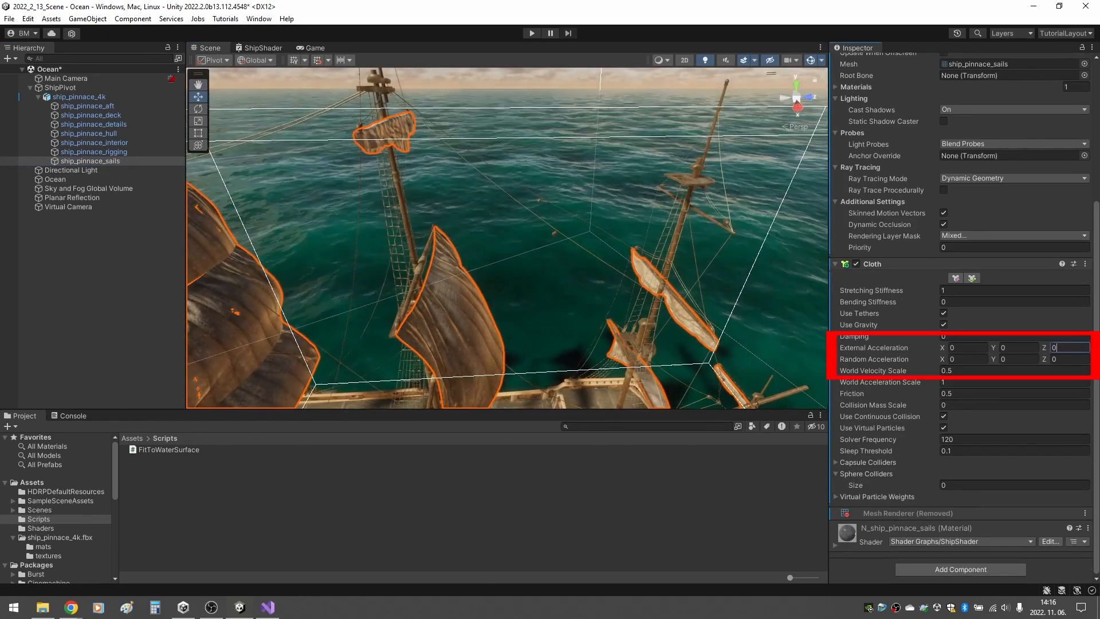
text(30)
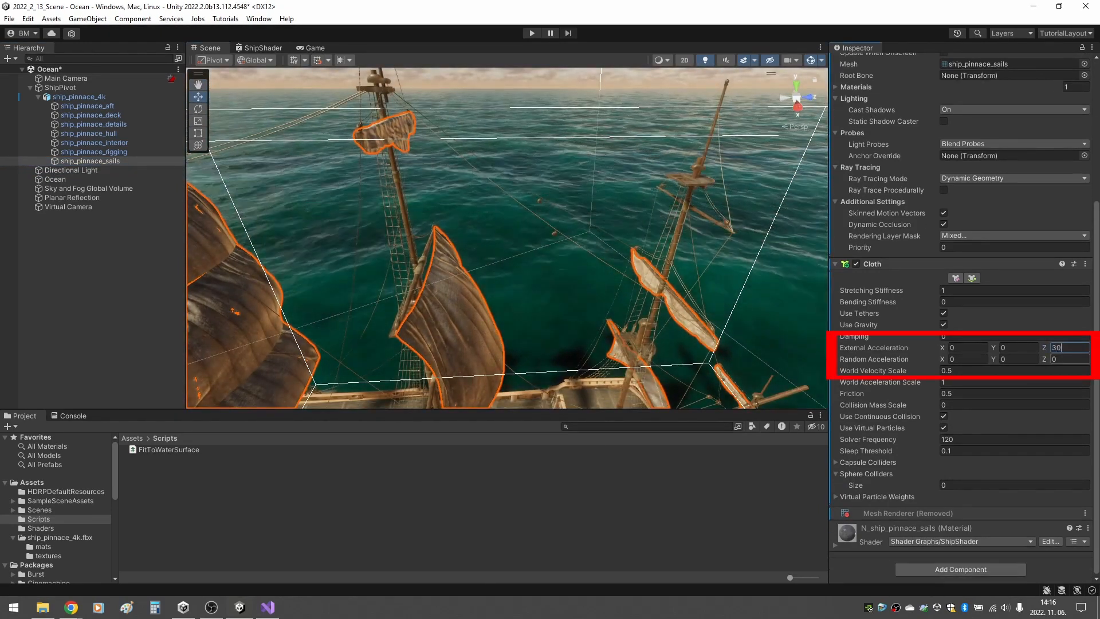
Set Cloth External Acceleration Z to 30 and Random Acceleration Z to 15.
click(1064, 359)
text(15)
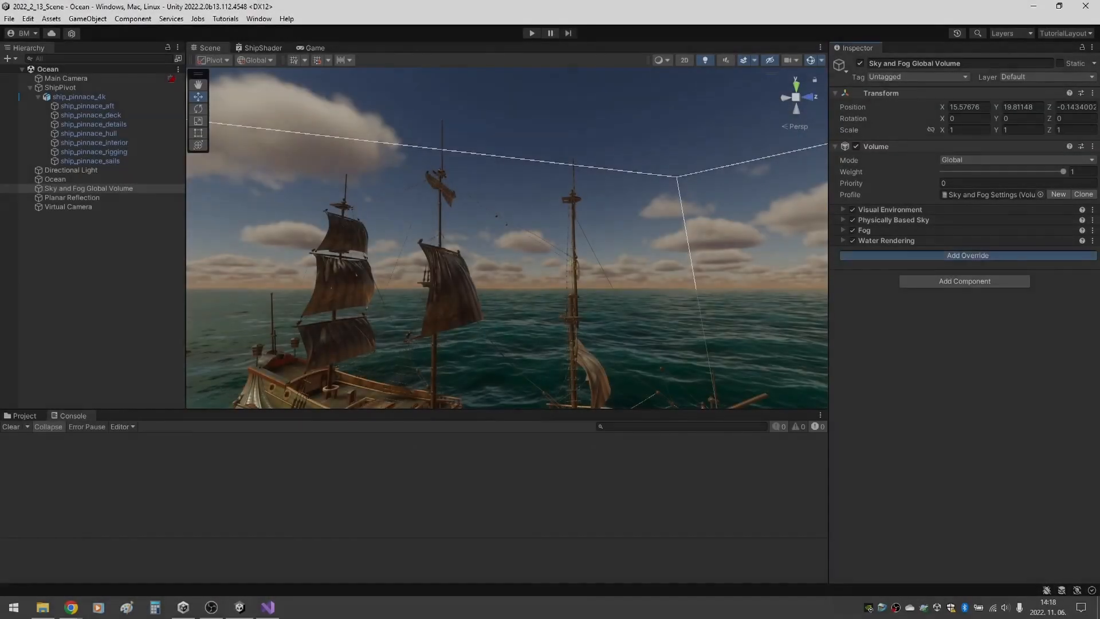
Add Cloud Layer and Volumetric Clouds sky overrides to the Sky and Fog volume.
click(968, 255)
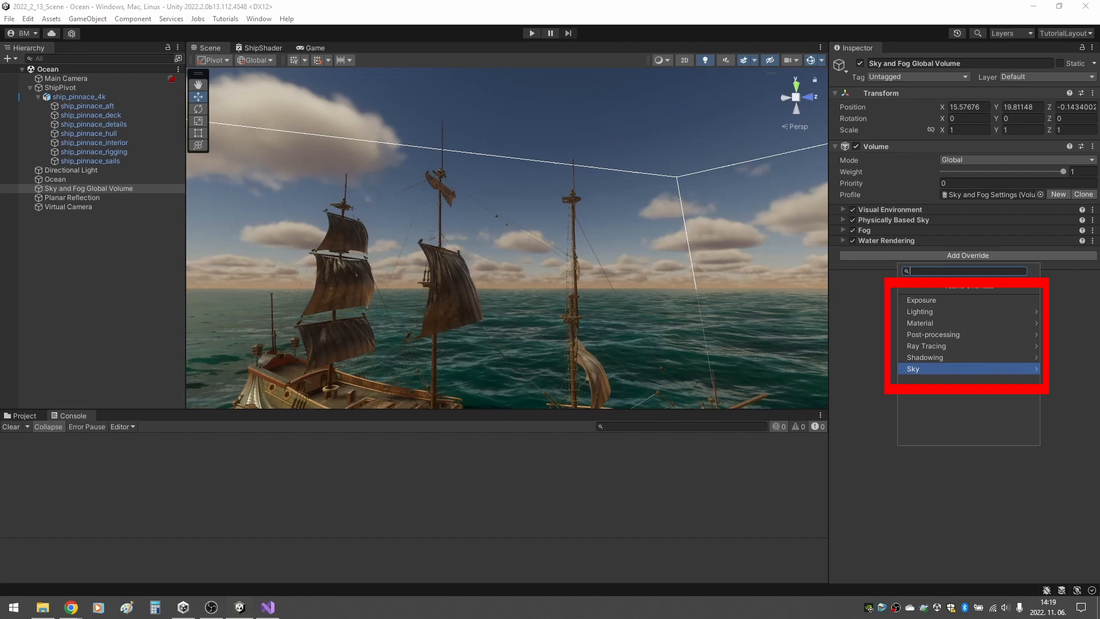
click(969, 369)
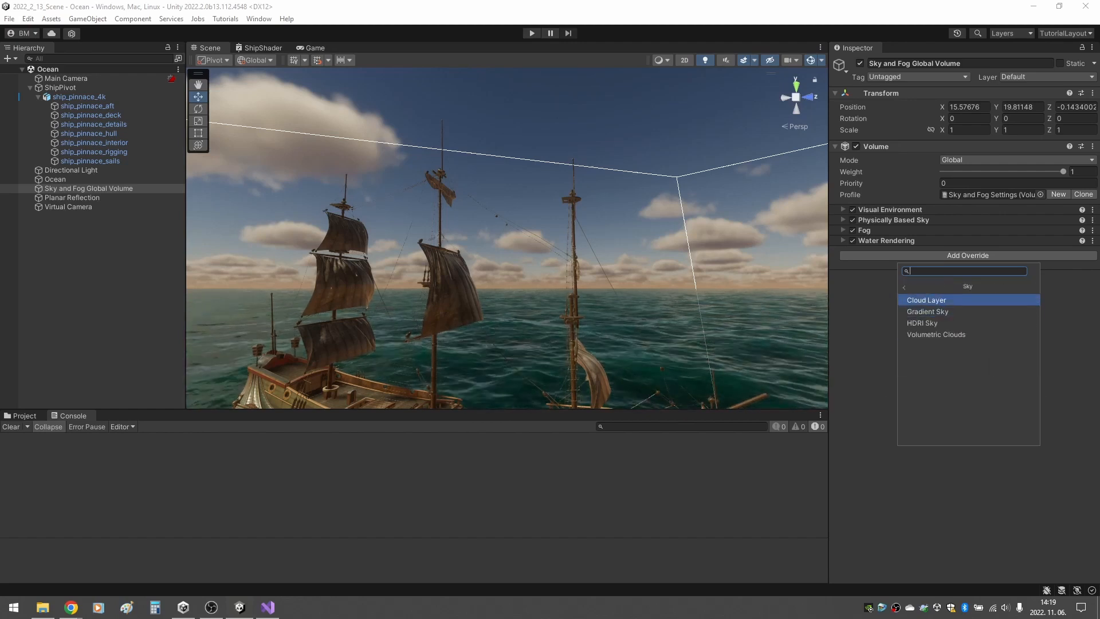
click(946, 301)
click(844, 250)
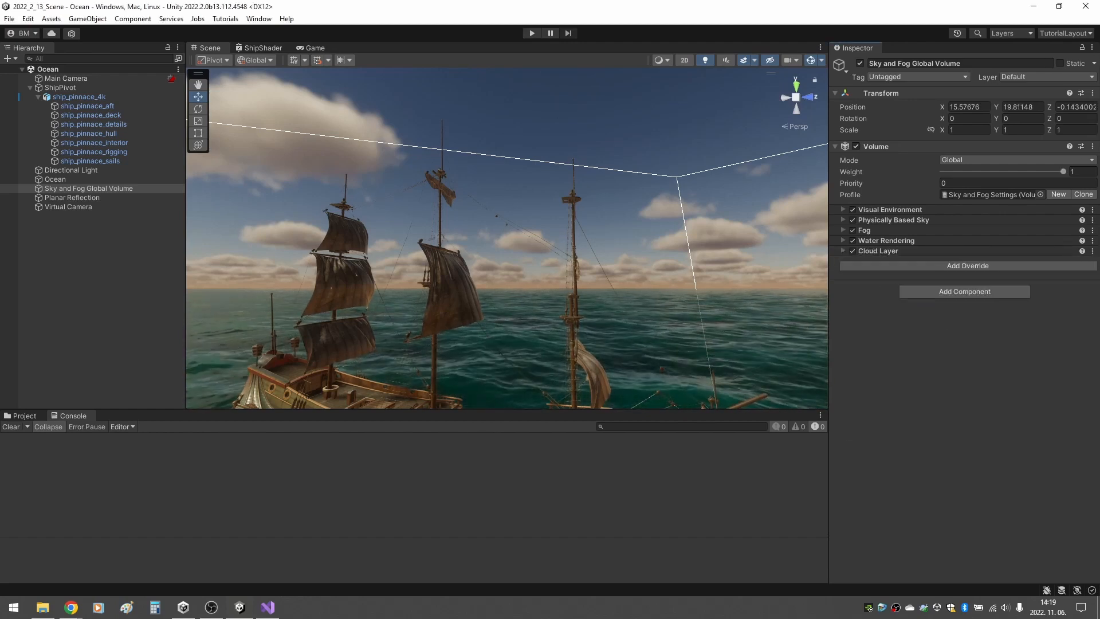
click(968, 265)
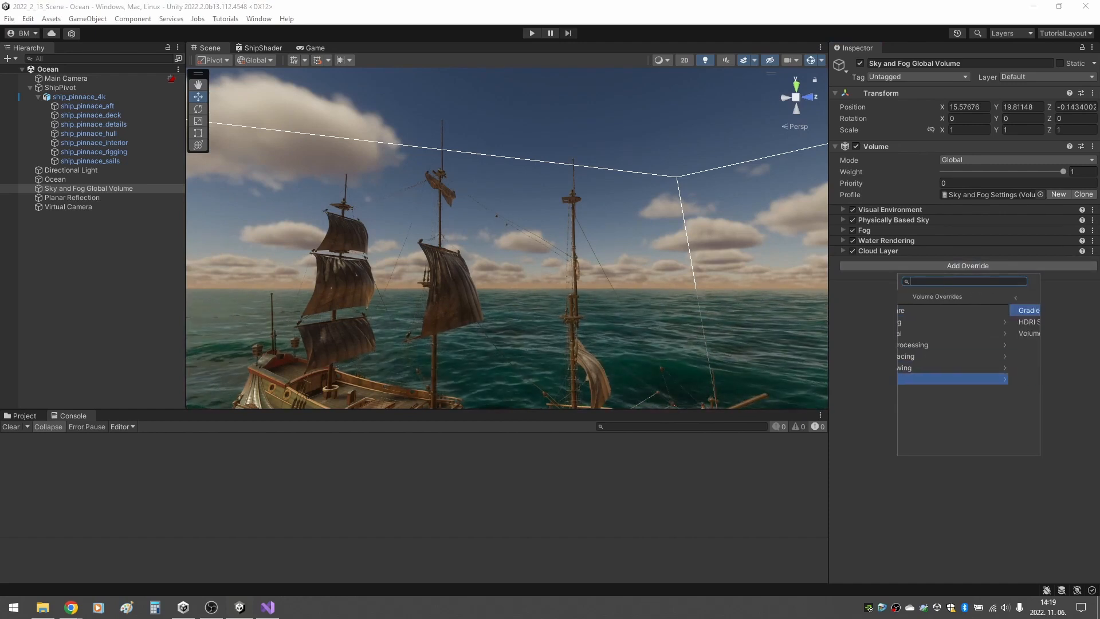
click(968, 379)
click(945, 335)
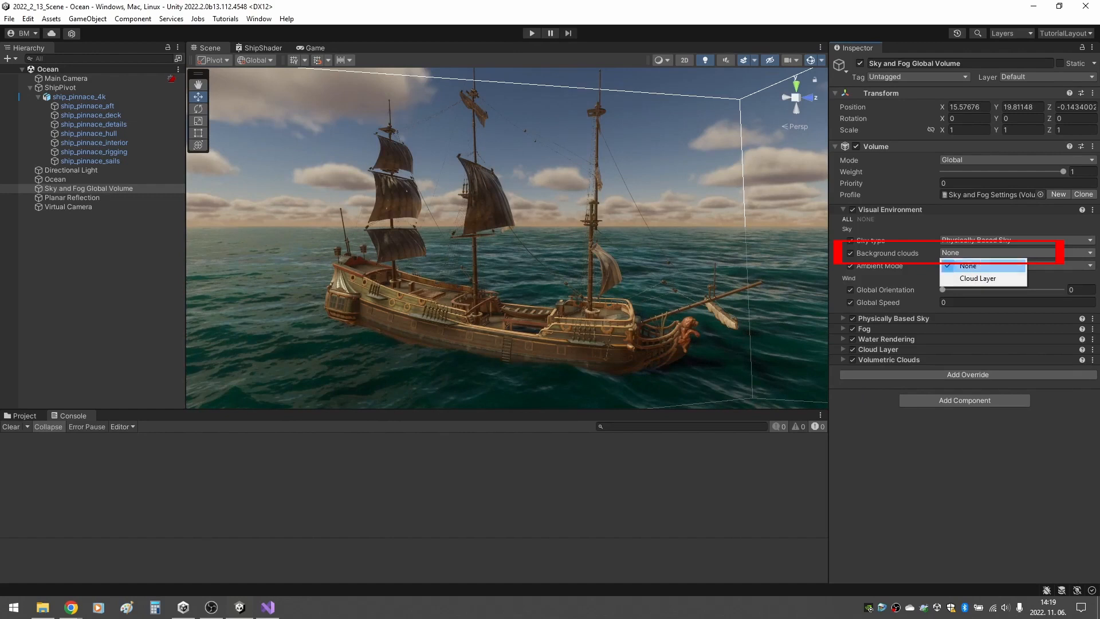
Set Visual Environment background clouds to Cloud Layer and enable Volumetric Clouds.
click(977, 278)
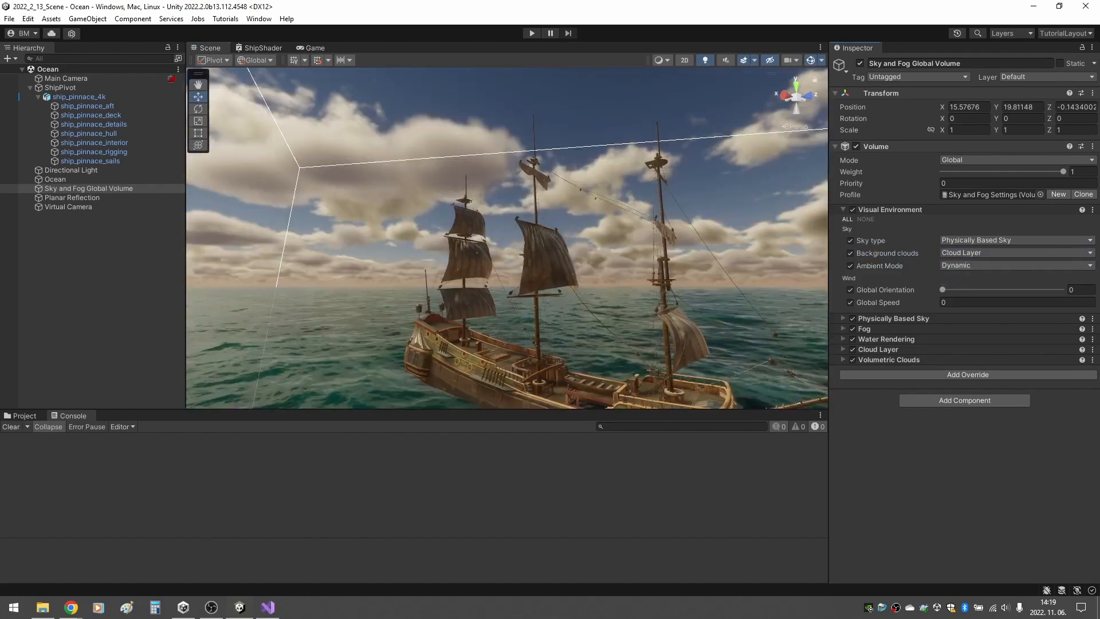
click(850, 298)
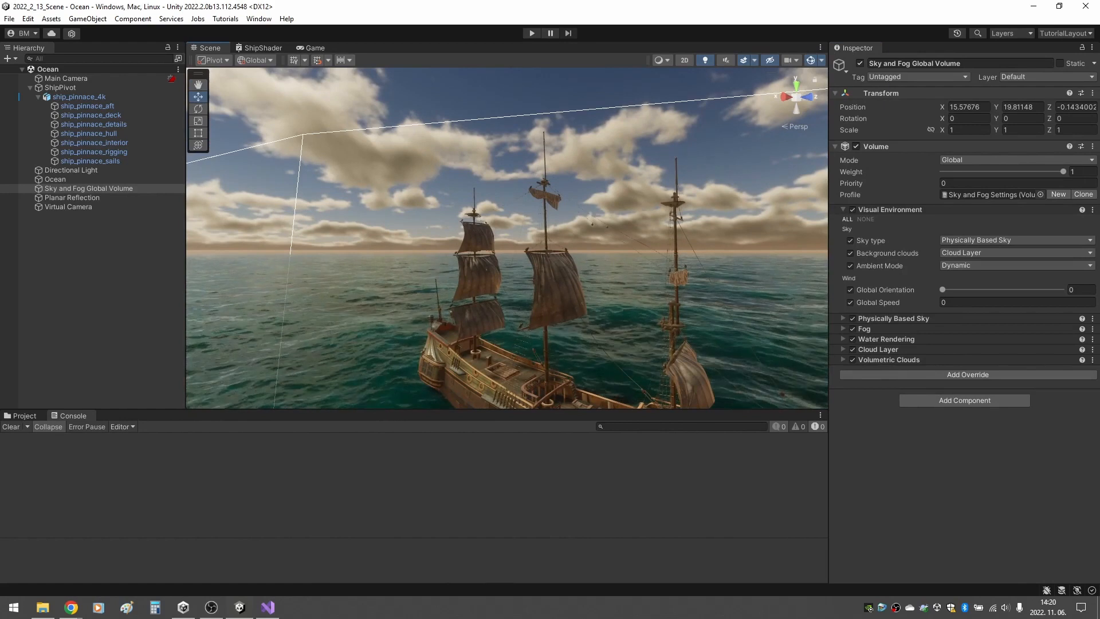
Adjust Cloud Layer opacity sliders and rotate the Directional Light down toward the horizon.
click(878, 251)
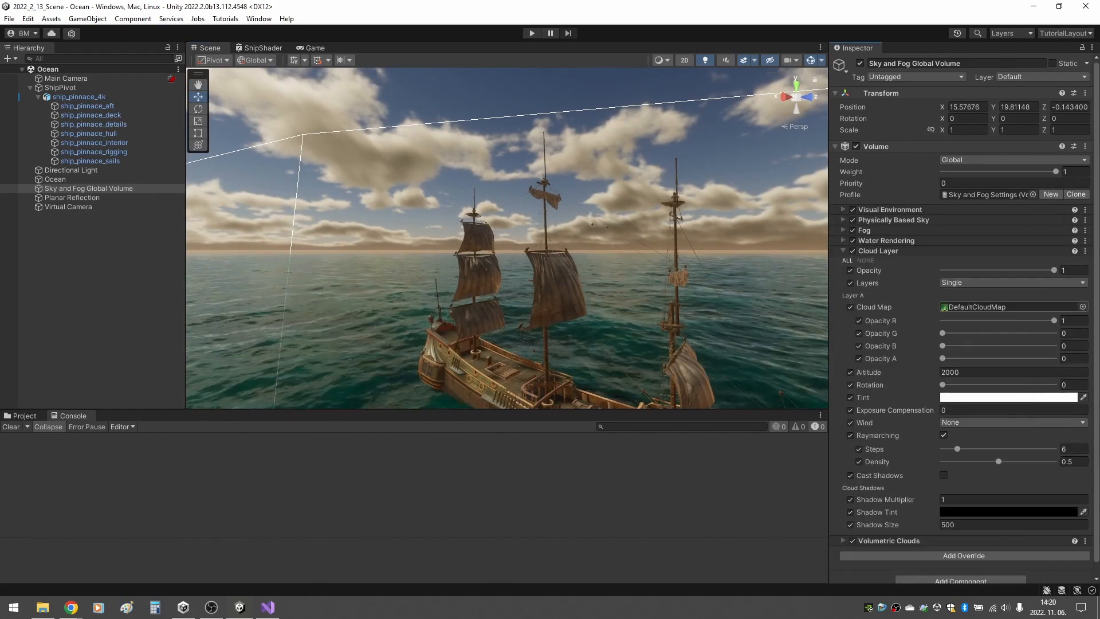
mouse_move(1054, 270)
mouse_down()
mouse_move(943, 270)
mouse_move(1054, 271)
mouse_up()
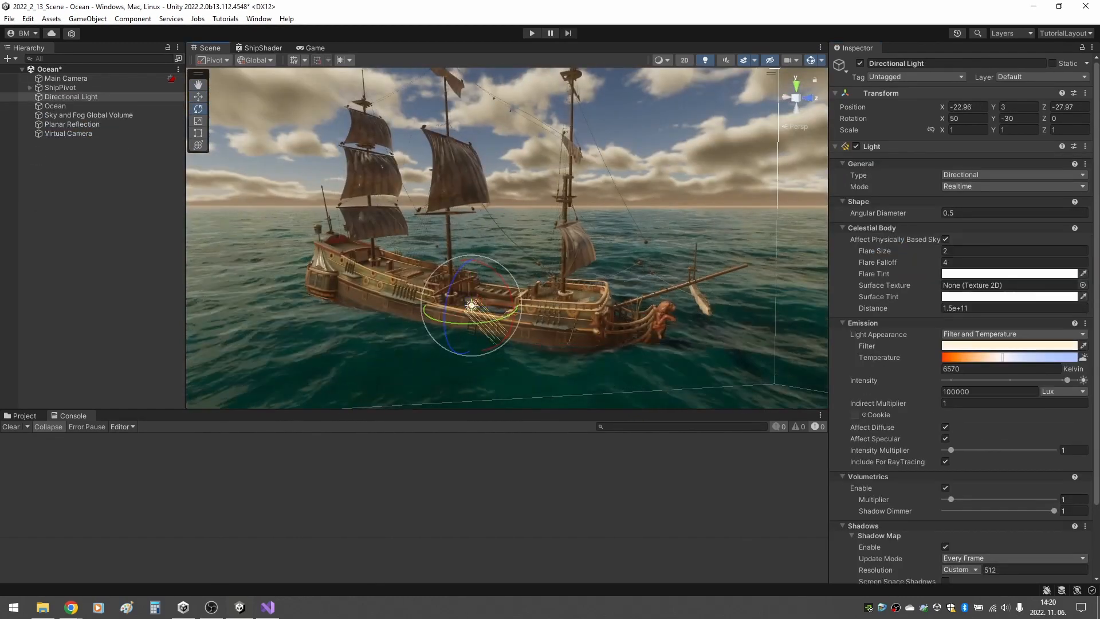
drag(471, 303, 498, 340)
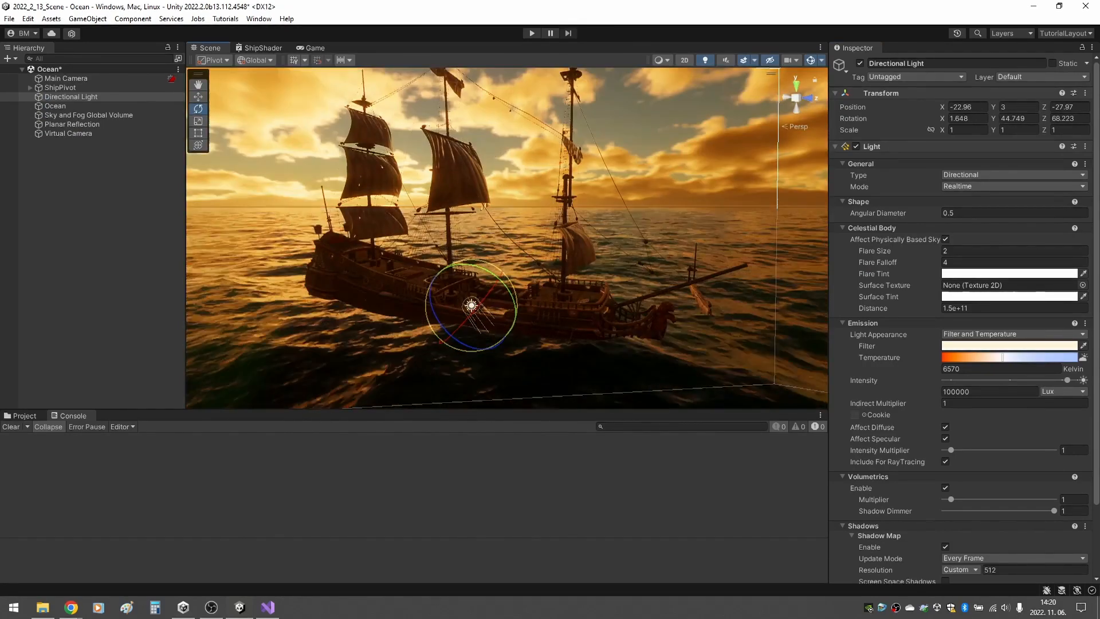
right_drag(471, 304, 602, 215)
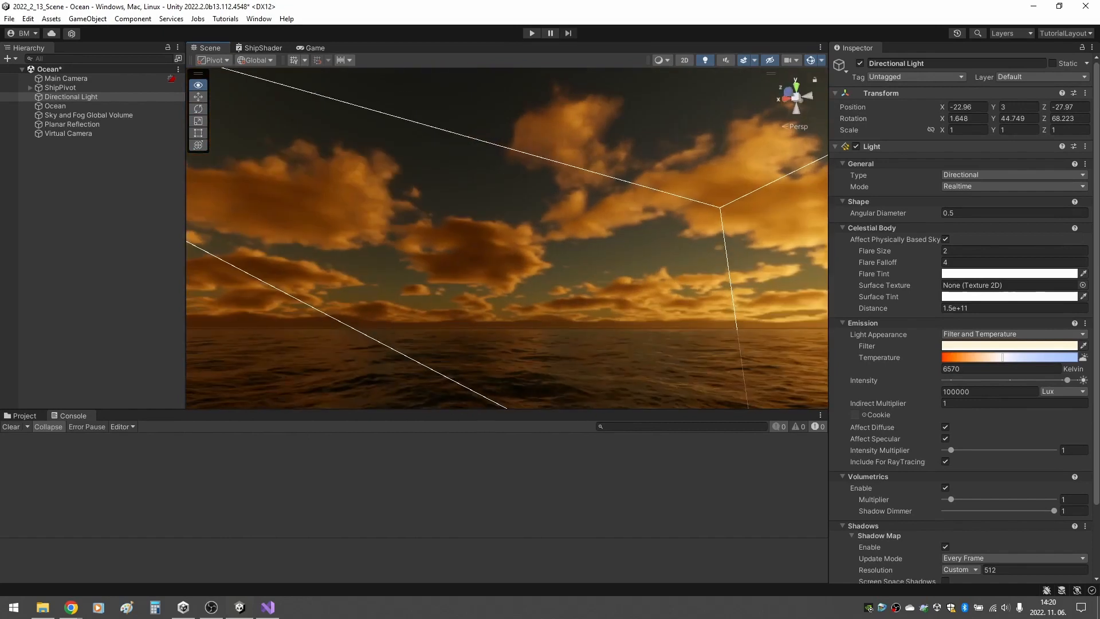
right_drag(515, 258, 516, 129)
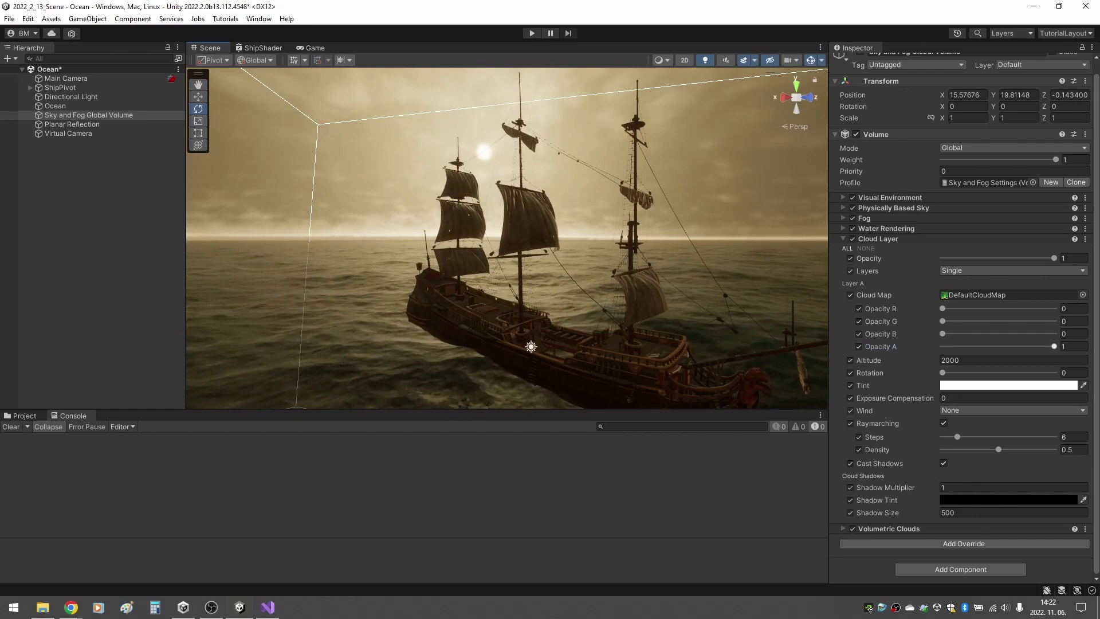
text(0.293)
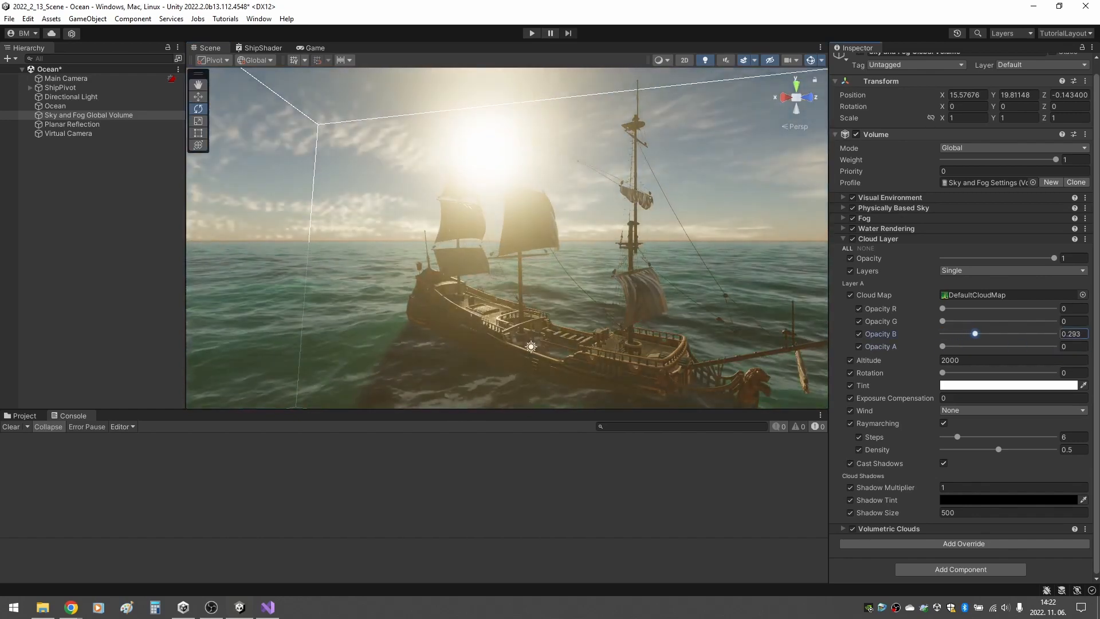
mouse_move(956, 334)
mouse_down()
mouse_move(1056, 334)
mouse_move(1002, 333)
mouse_up()
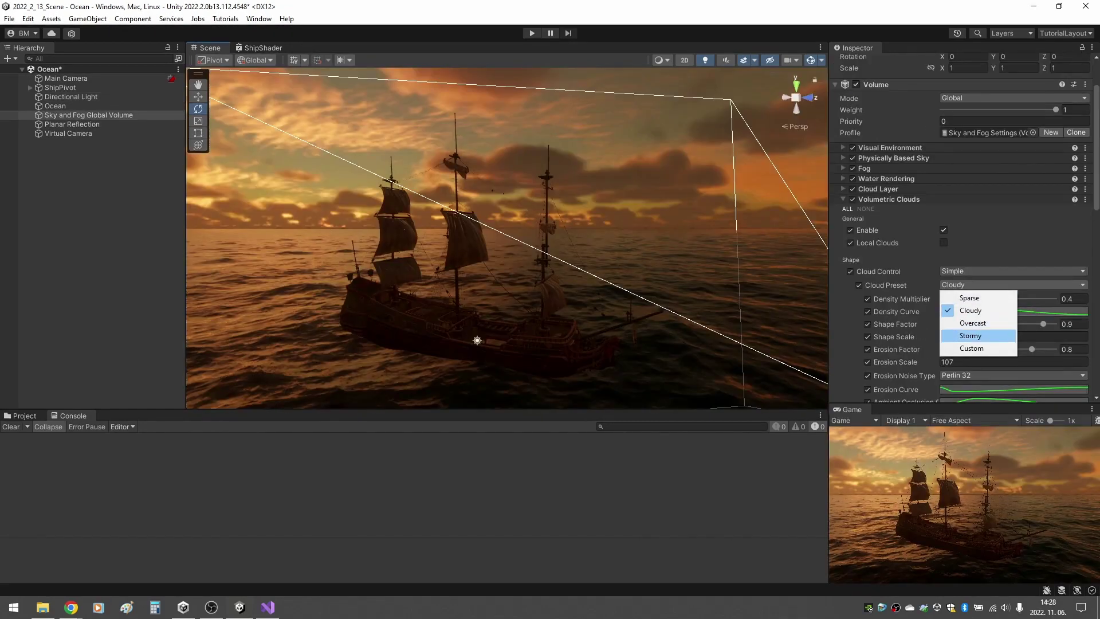
Switch Volumetric Clouds to the Stormy preset and angle the sun for a dim sunset on the ship.
click(971, 335)
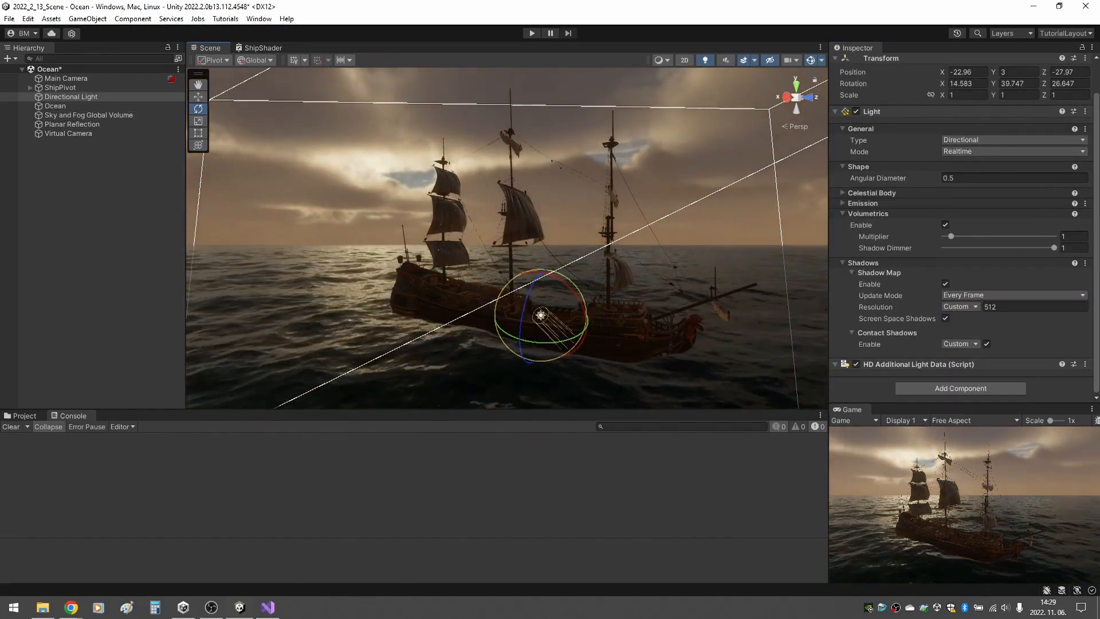
drag(541, 317, 540, 317)
drag(551, 301, 559, 310)
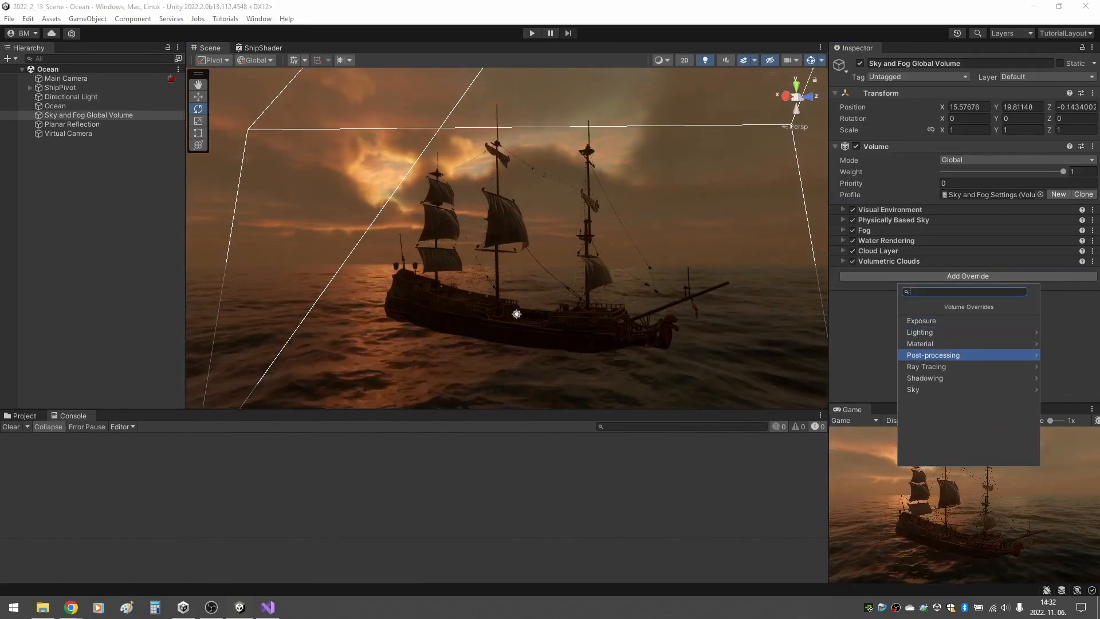
Add shadowing and lighting overrides and raise the Indirect Diffuse Lighting Multiplier to 1.9.
click(925, 378)
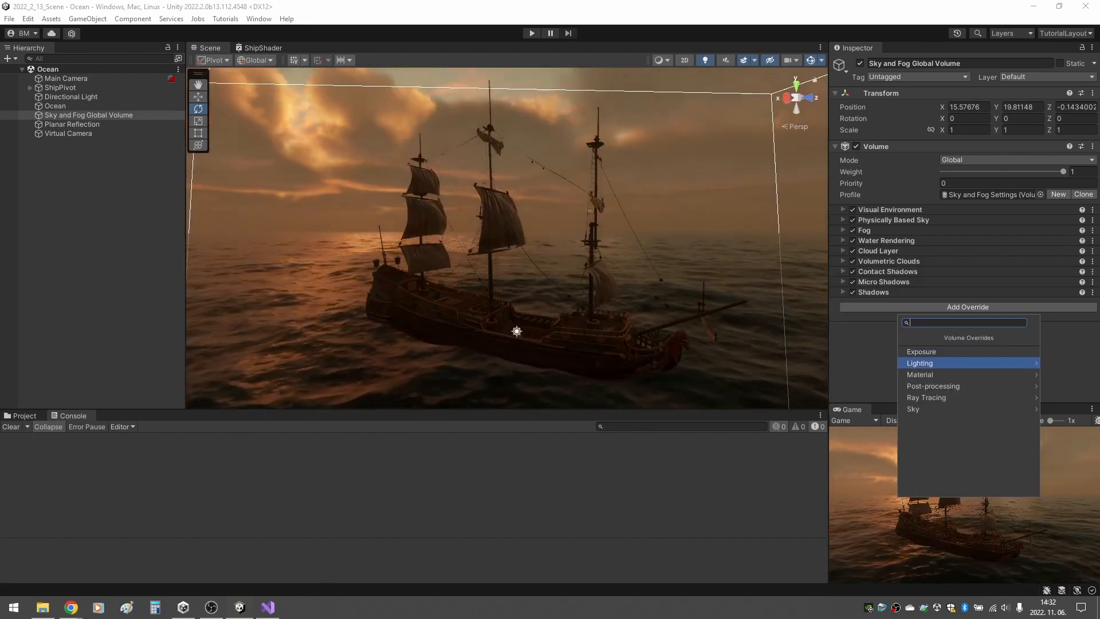
click(968, 363)
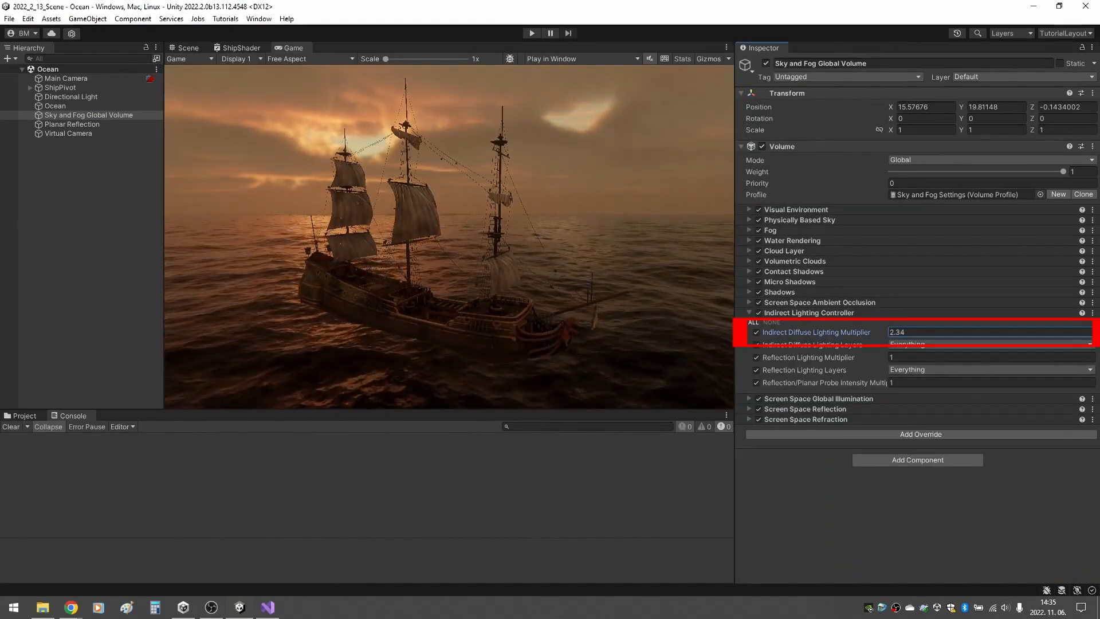
drag(816, 332, 800, 331)
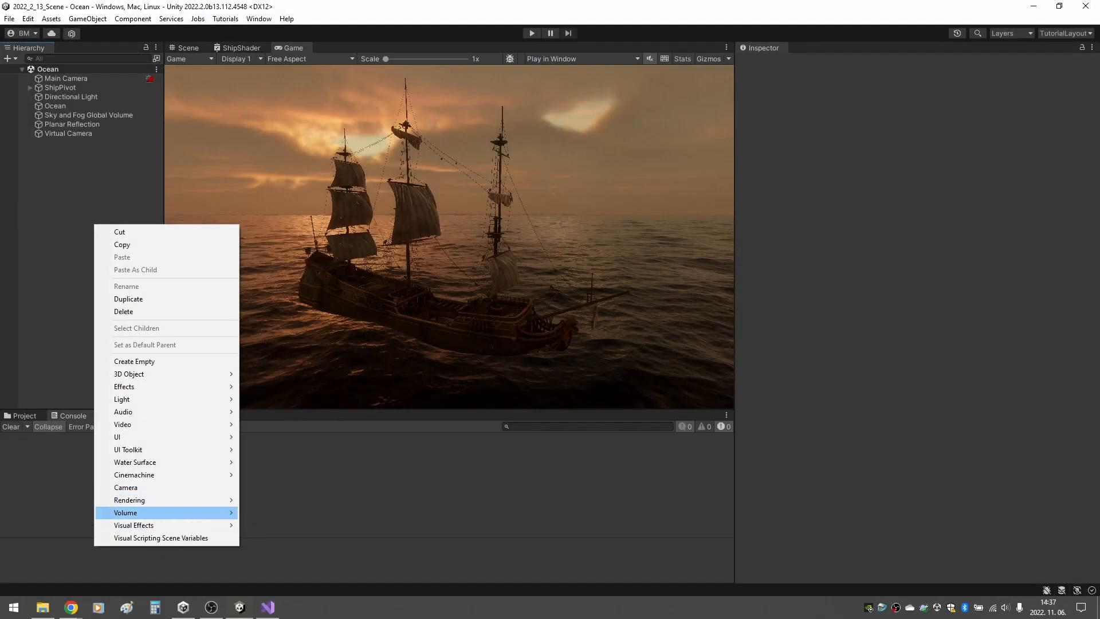
Add a Global Volume with a new profile and an Exposure override.
mouse_move(126, 513)
click(278, 512)
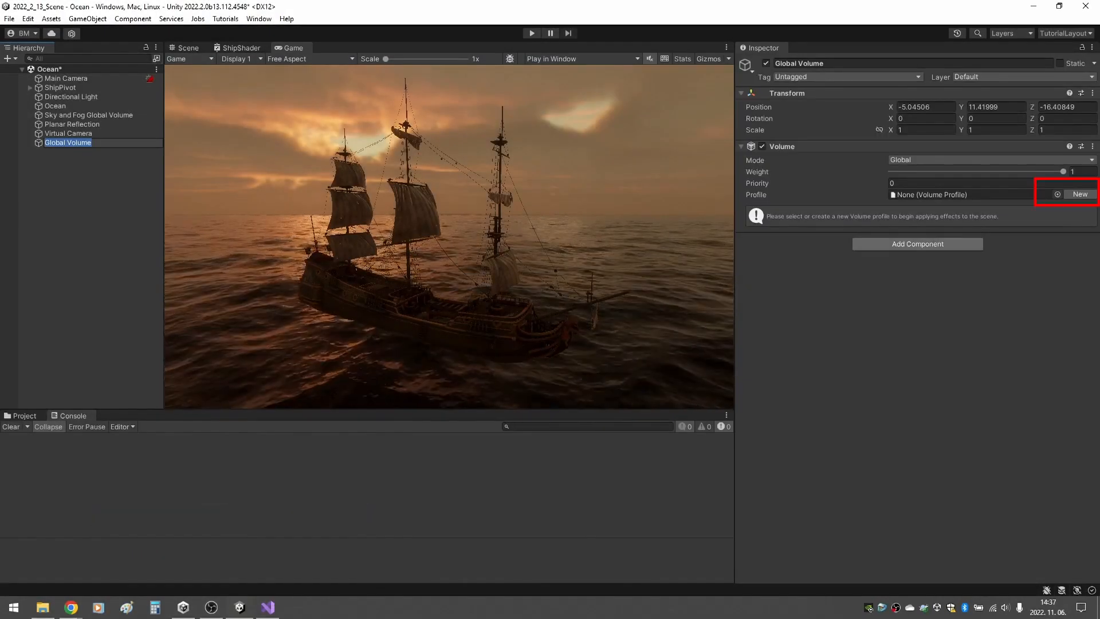
click(1079, 195)
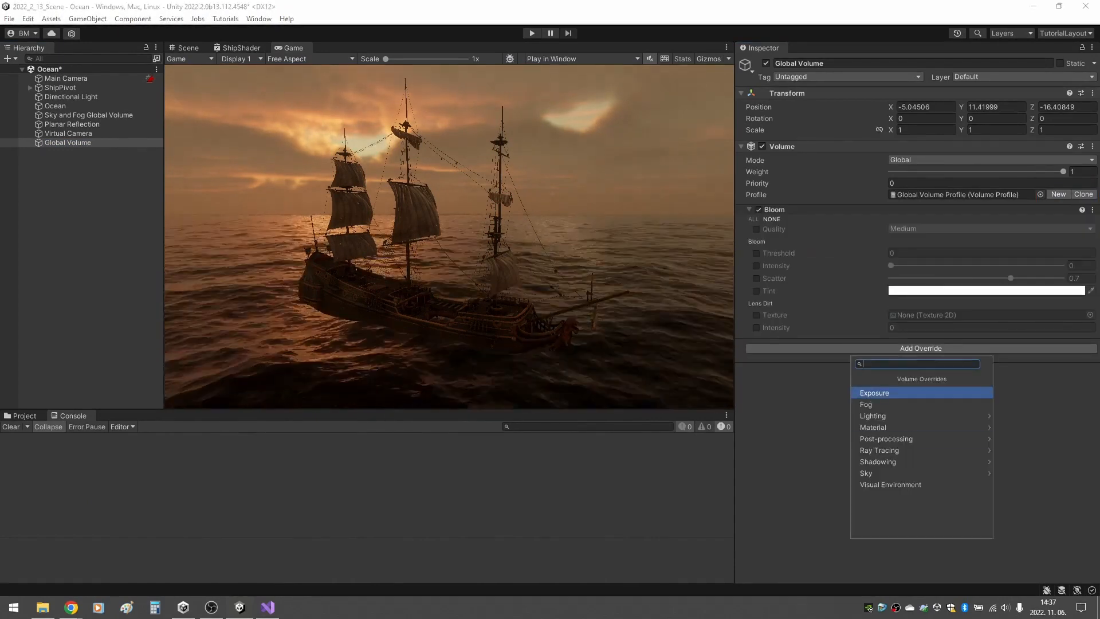
click(991, 357)
Add Shadows Midtones Highlights and Tonemapping overrides from the post-processing category.
click(921, 419)
click(921, 331)
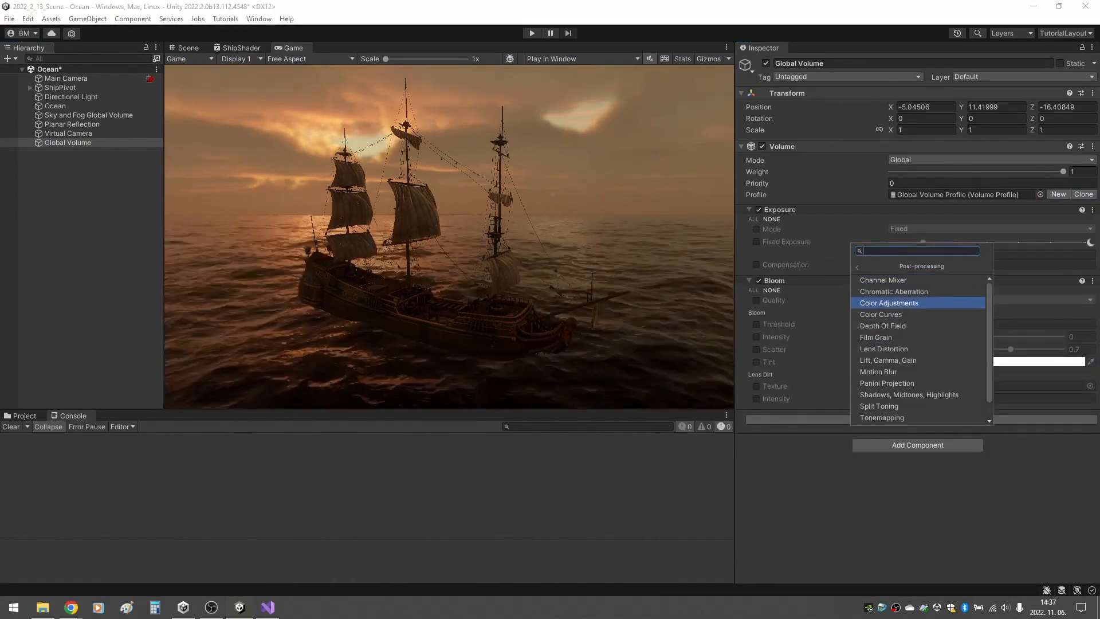
key(Down)
key(Down)
key(Down)
click(909, 394)
click(921, 429)
click(920, 341)
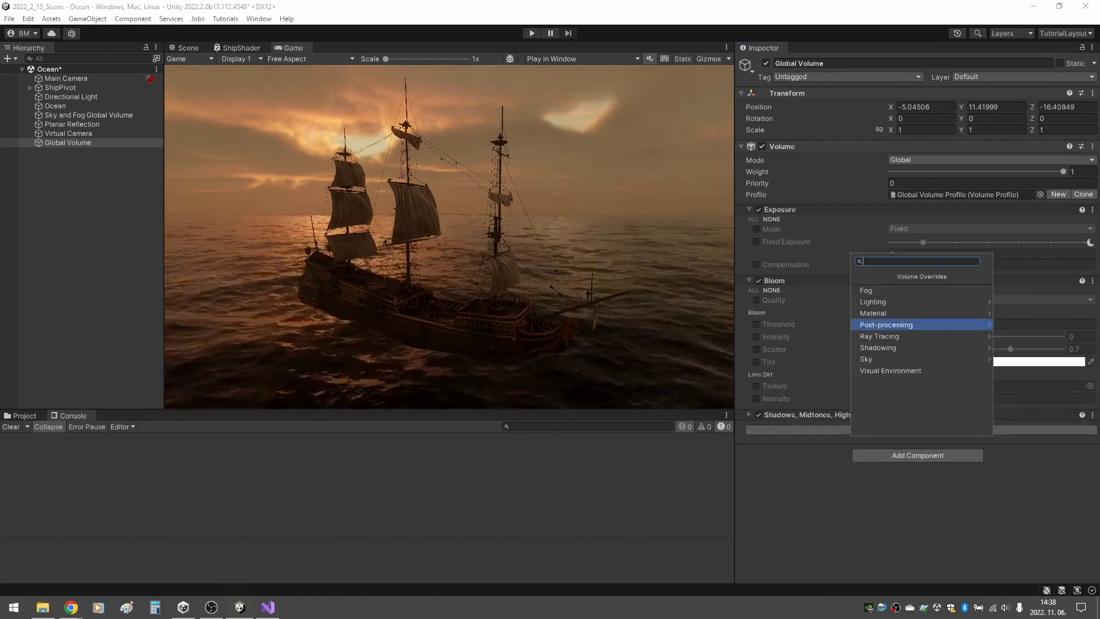
key(Down)
key(Down)
click(882, 416)
Add Vignette, White Balance and Color Adjustments overrides and enable Bloom.
click(917, 456)
click(887, 371)
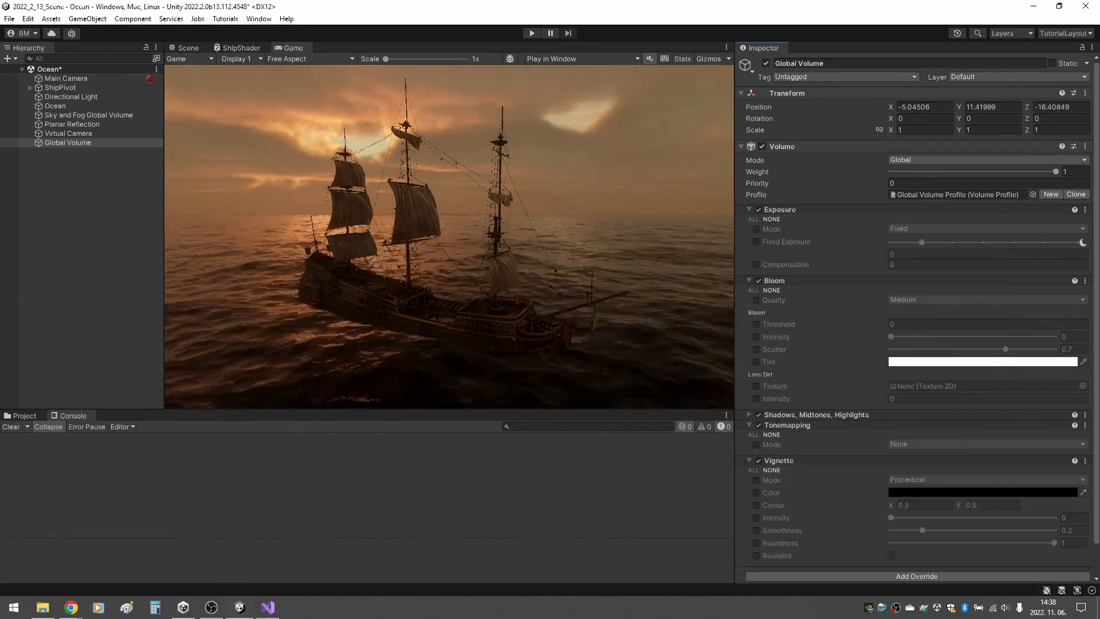
click(918, 501)
click(886, 371)
click(918, 456)
click(917, 516)
click(887, 404)
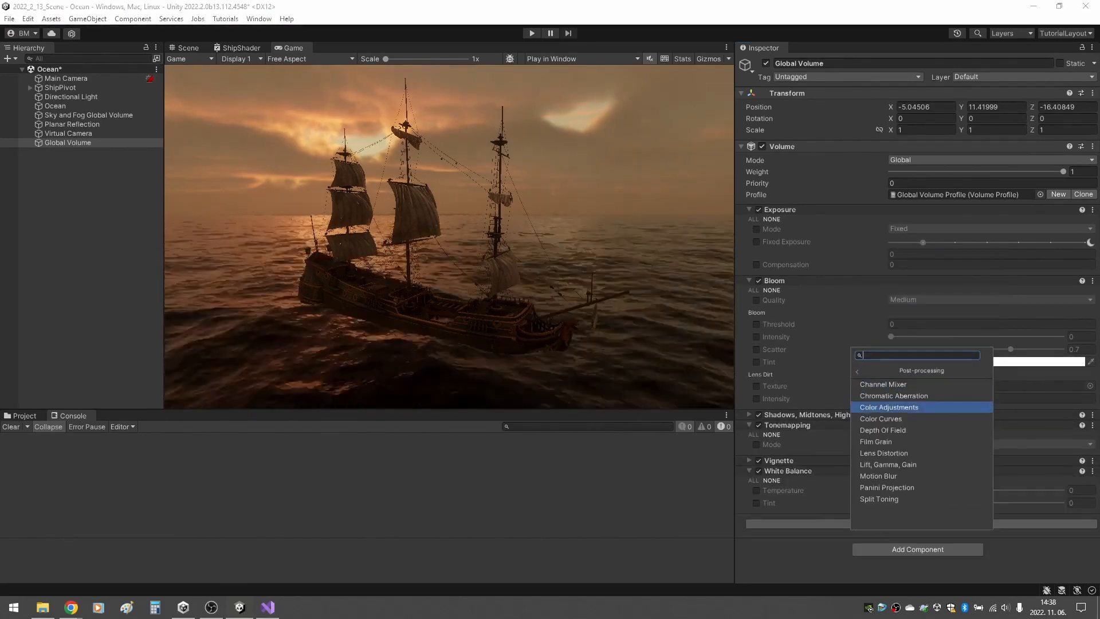
click(895, 370)
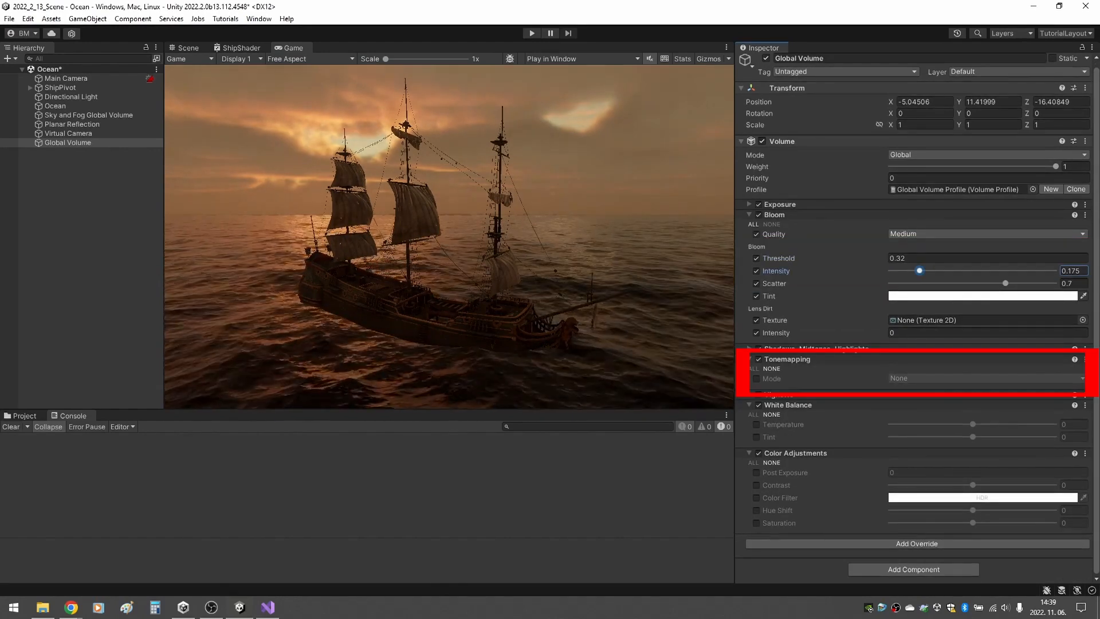
Override the Tonemapping mode and set it to ACES.
click(756, 379)
click(984, 378)
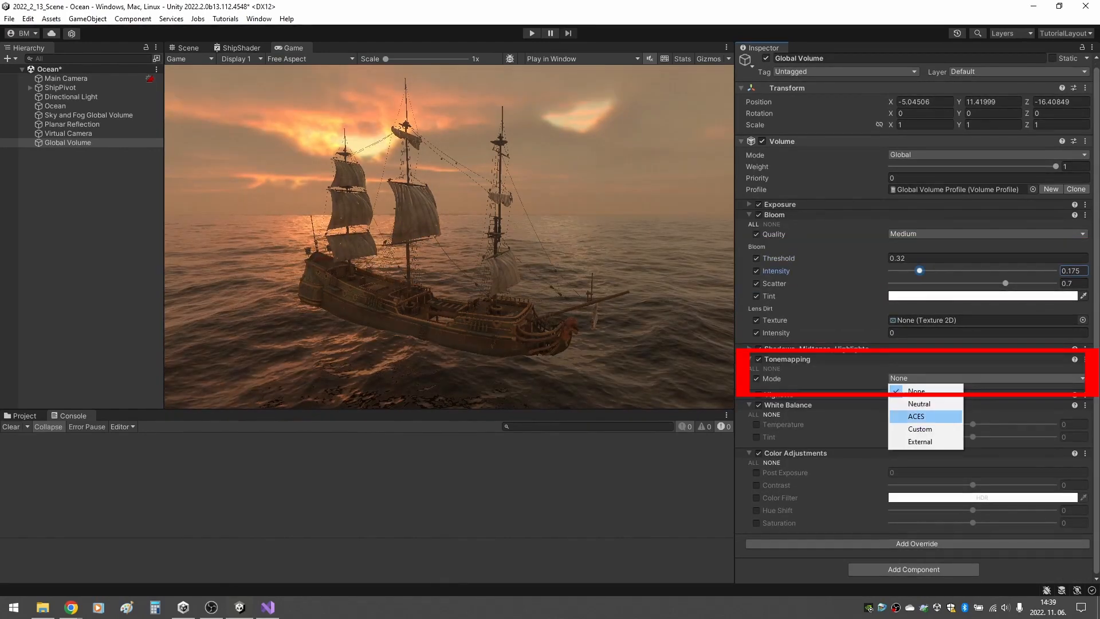
click(912, 417)
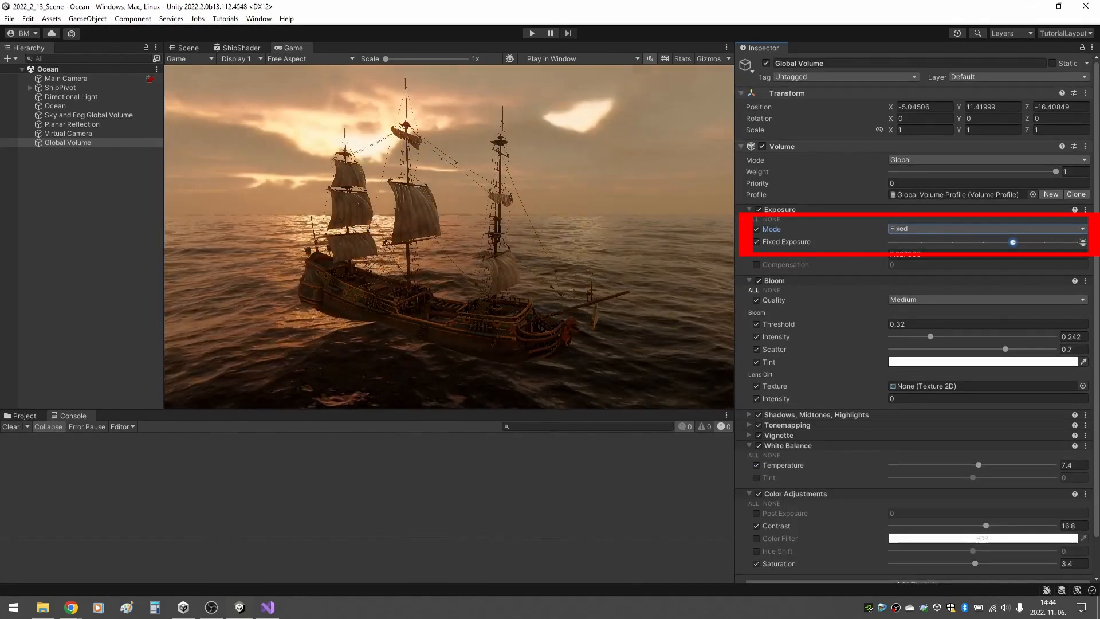
Raise the Fixed Exposure value so the sunset ship scene darkens.
drag(1013, 244, 1021, 243)
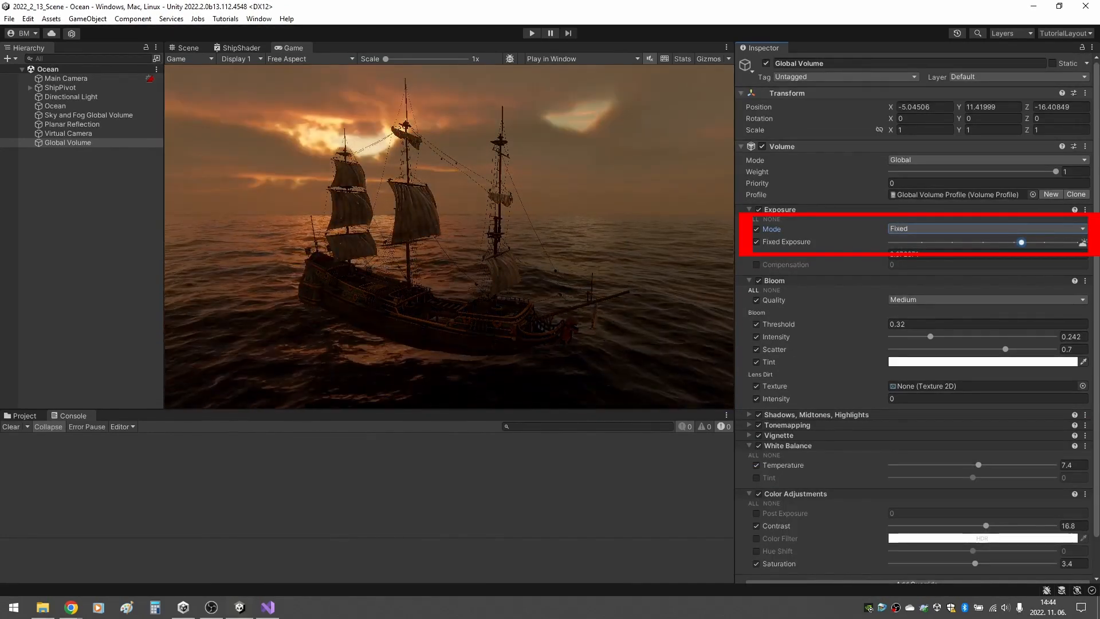